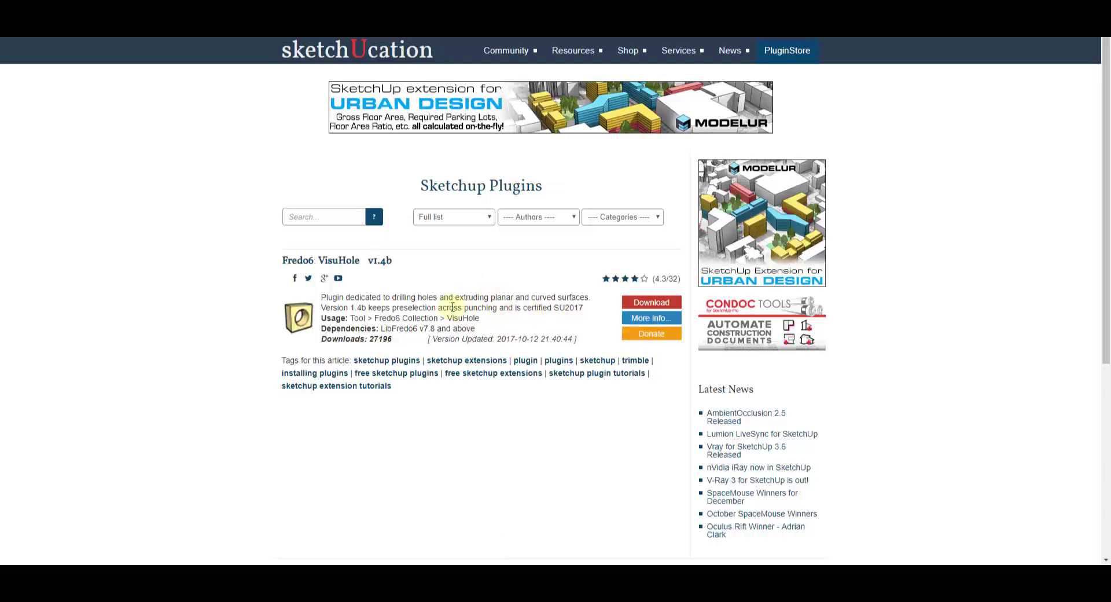
{"action": "left_click_drag", "start_coordinate": [380, 329], "coordinate": [479, 330]}
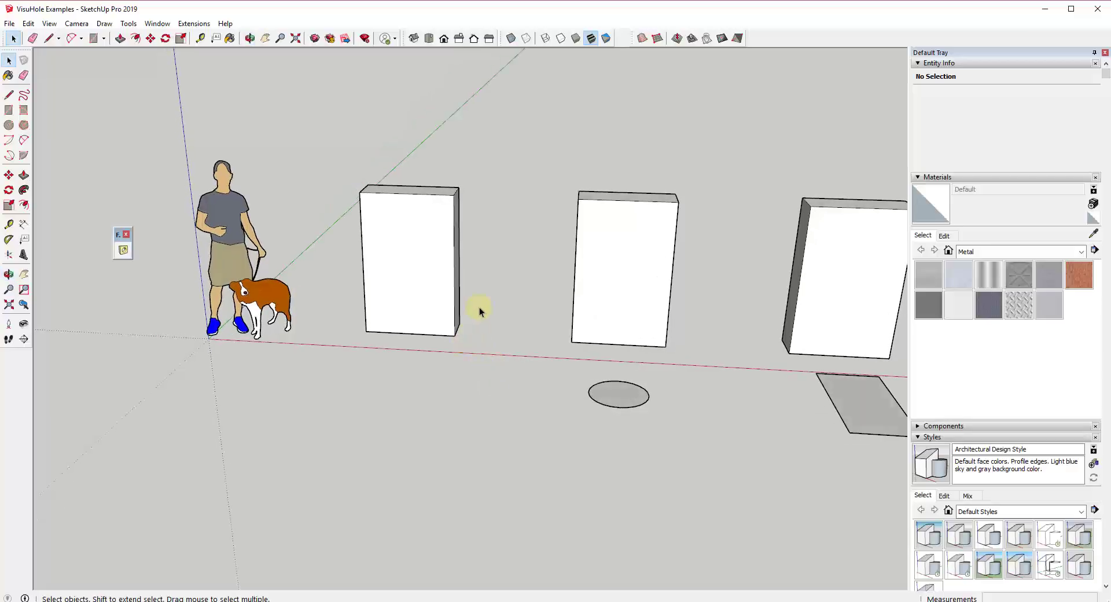
Start VisuHole and use Drill Thru to cut the hexagonal ring stencil through the first slab at the centre of its face
{"action": "middle_click_drag", "start_coordinate": [480, 304], "coordinate": [474, 284]}
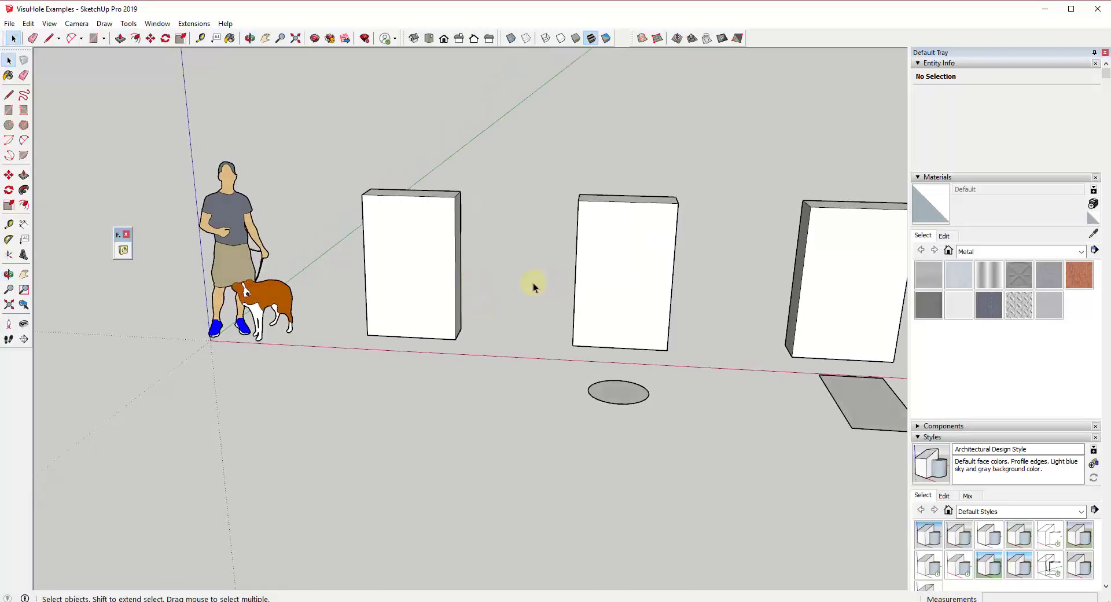
{"action": "left_click", "coordinate": [123, 250]}
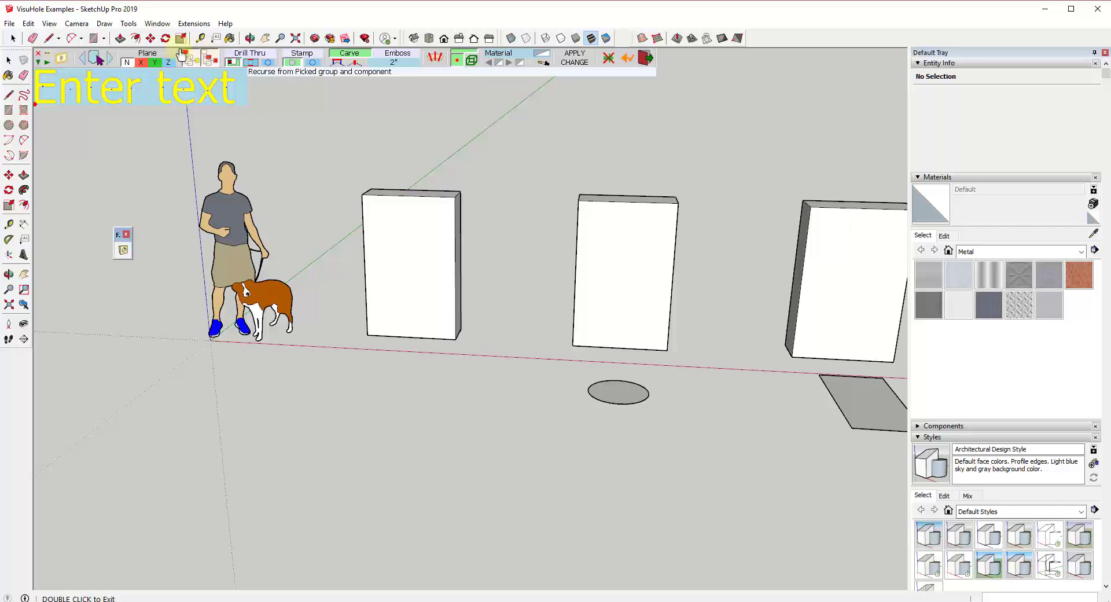
{"action": "left_click", "coordinate": [83, 59]}
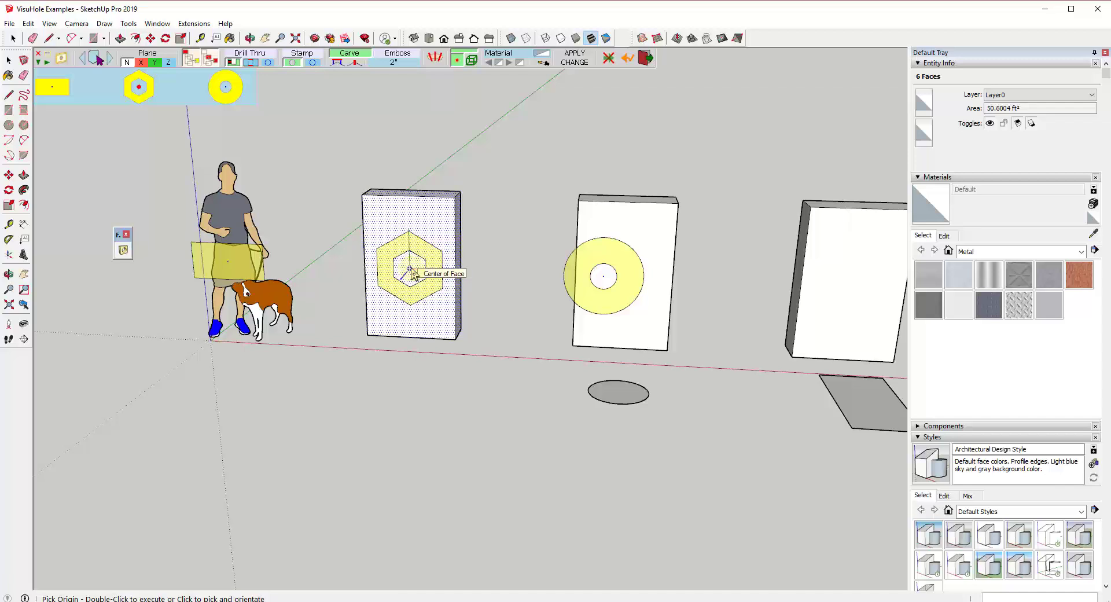
{"action": "left_click", "coordinate": [250, 54]}
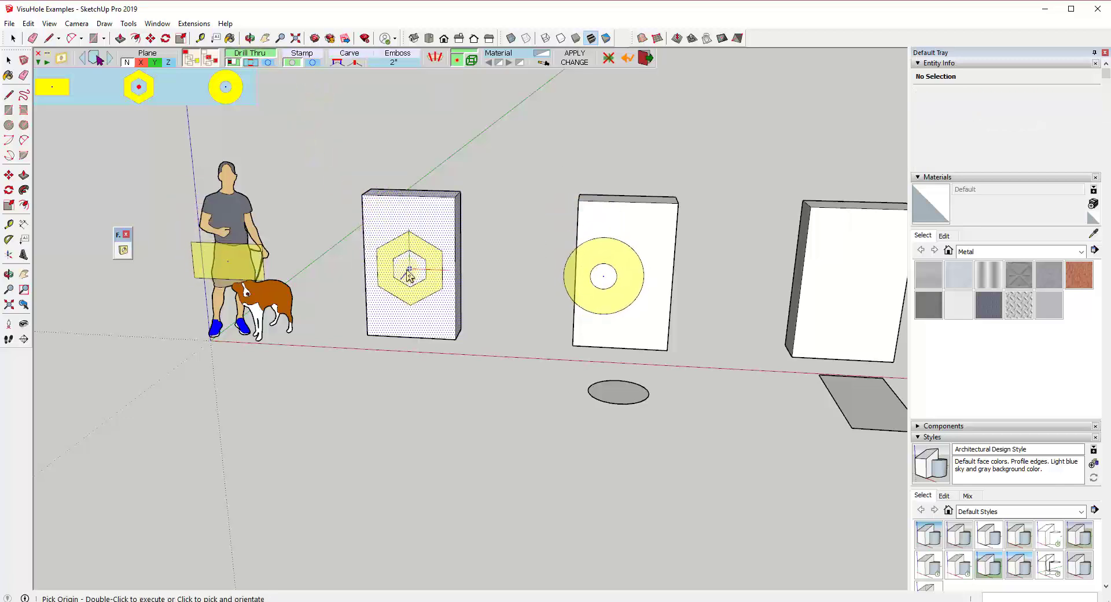
{"action": "double_click", "coordinate": [410, 273]}
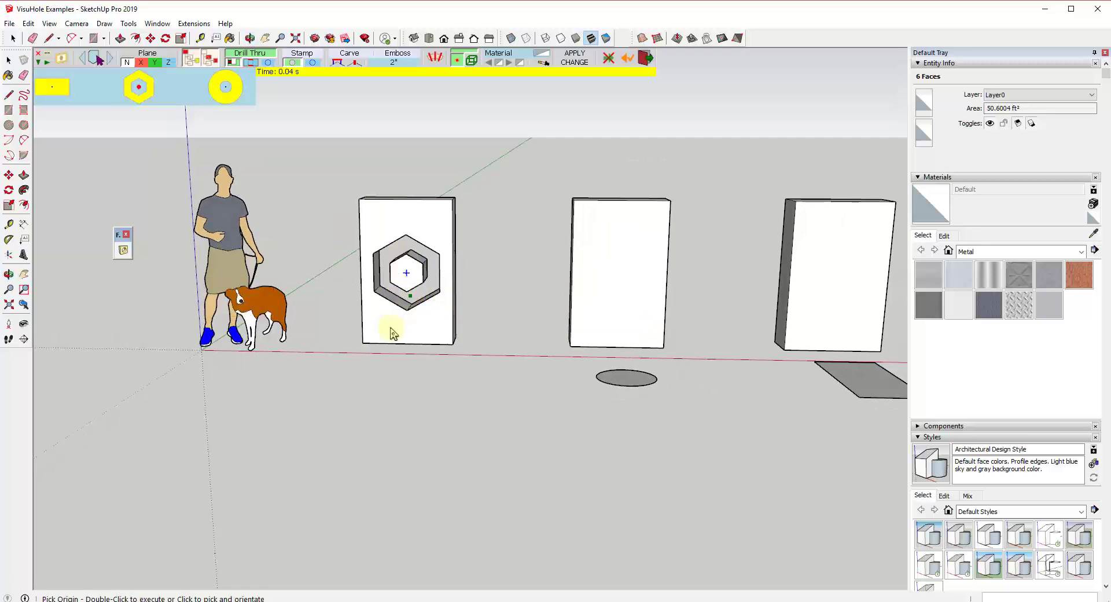
Examine the drilled first slab and the row of example slabs and stencil shapes beside it
{"action": "scroll", "coordinate": [463, 285], "scroll_direction": "down", "scroll_amount": 1}
{"action": "mouse_move", "coordinate": [463, 285]}
{"action": "middle_mouse_down"}
{"action": "mouse_move", "coordinate": [367, 323]}
{"action": "mouse_move", "coordinate": [181, 307]}
{"action": "mouse_move", "coordinate": [511, 290]}
{"action": "mouse_move", "coordinate": [450, 295]}
{"action": "middle_mouse_up"}
{"action": "scroll", "coordinate": [445, 287], "scroll_direction": "down", "scroll_amount": 3}
{"action": "scroll", "coordinate": [443, 281], "scroll_direction": "up", "scroll_amount": 1}
{"action": "scroll", "coordinate": [443, 284], "scroll_direction": "down", "scroll_amount": 2}
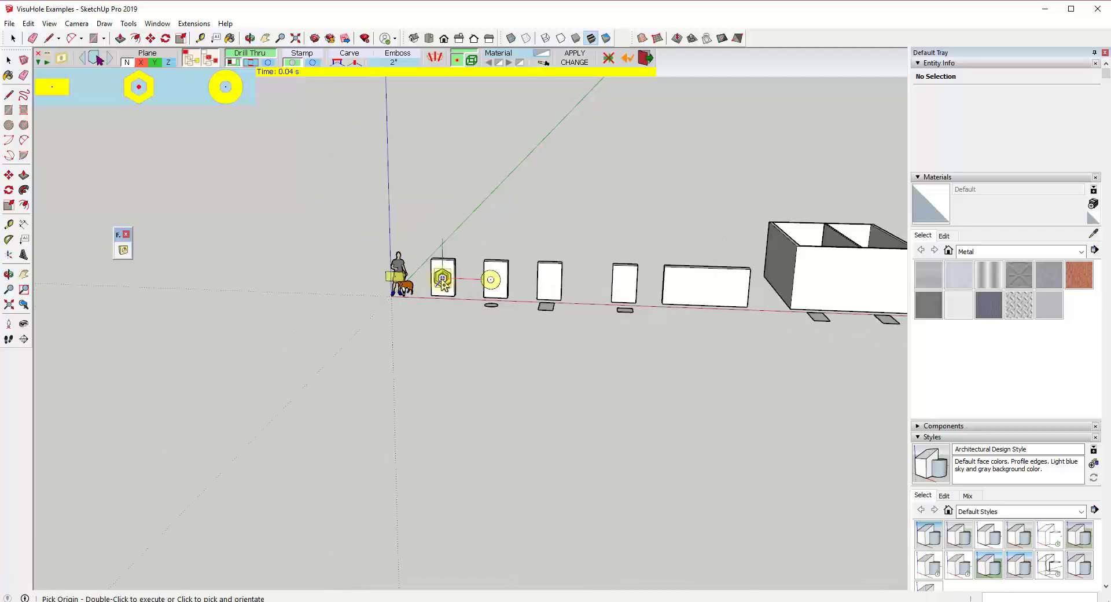
{"action": "middle_click_drag", "start_coordinate": [551, 280], "coordinate": [443, 396], "text": "shift"}
{"action": "scroll", "coordinate": [414, 356], "scroll_direction": "up", "scroll_amount": 3}
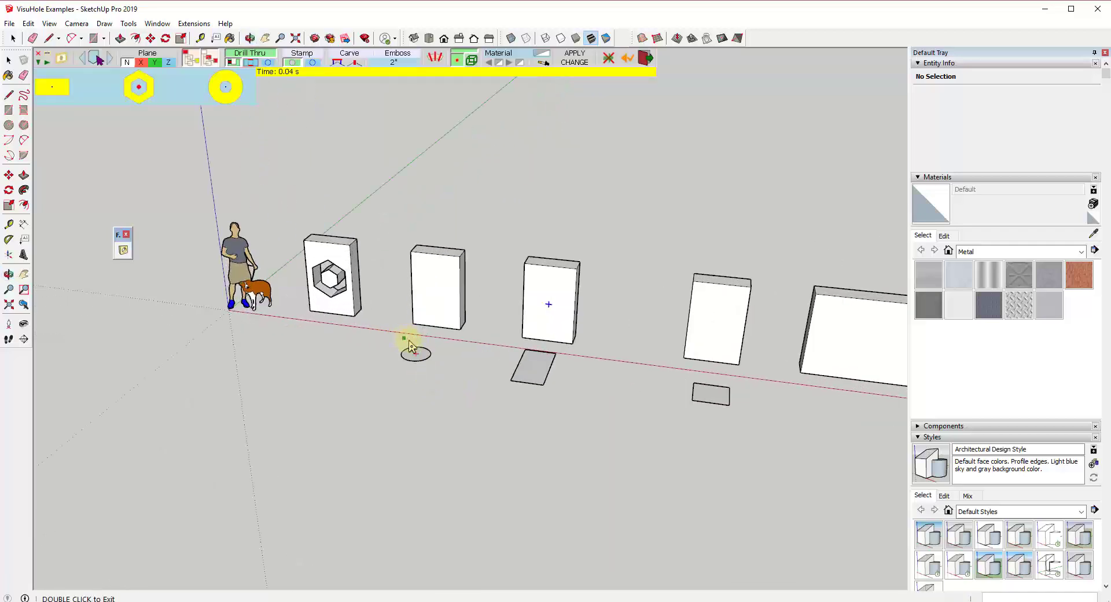
{"action": "scroll", "coordinate": [407, 341], "scroll_direction": "up", "scroll_amount": 3}
{"action": "middle_click_drag", "start_coordinate": [424, 340], "coordinate": [444, 322]}
Restart VisuHole, pick the circle on the ground as stencil and drill it through the centre of the second slab
{"action": "key", "text": "space"}
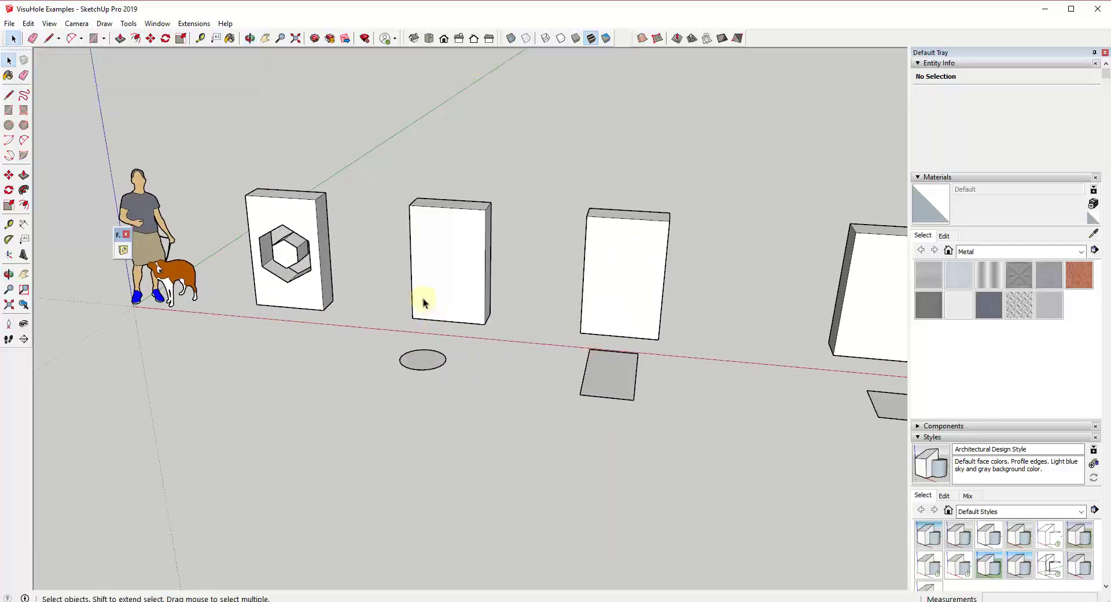
{"action": "left_click", "coordinate": [123, 249]}
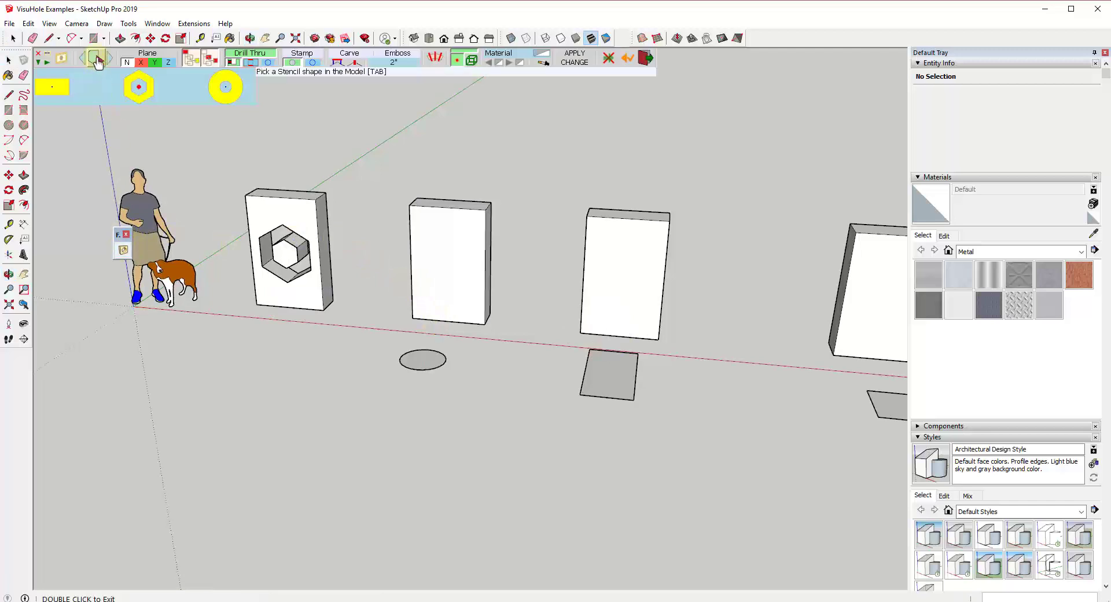
{"action": "left_click", "coordinate": [96, 60]}
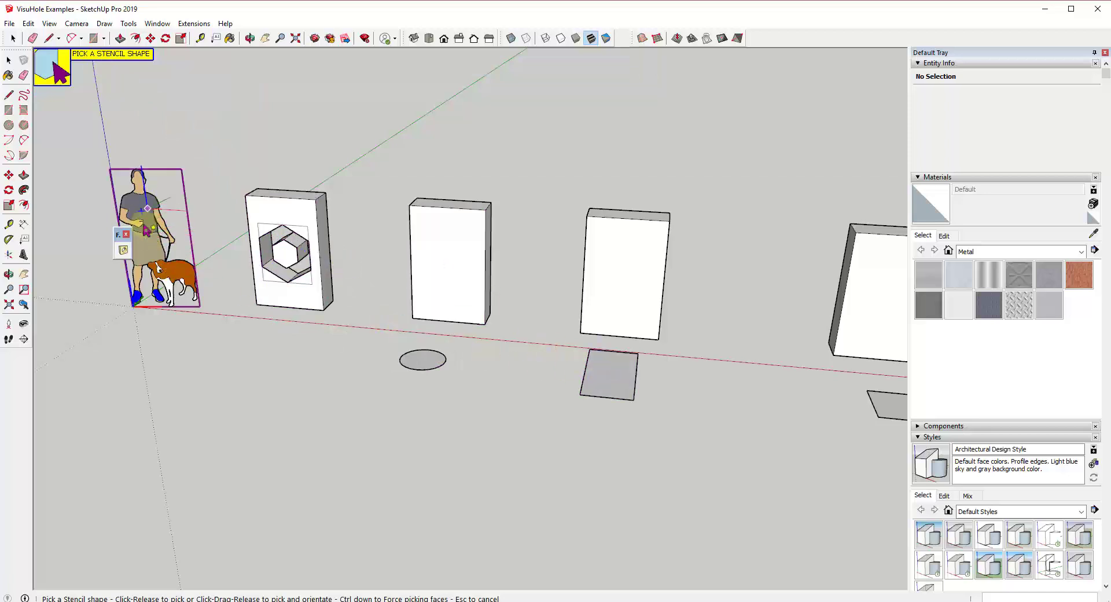
{"action": "left_click", "coordinate": [423, 360]}
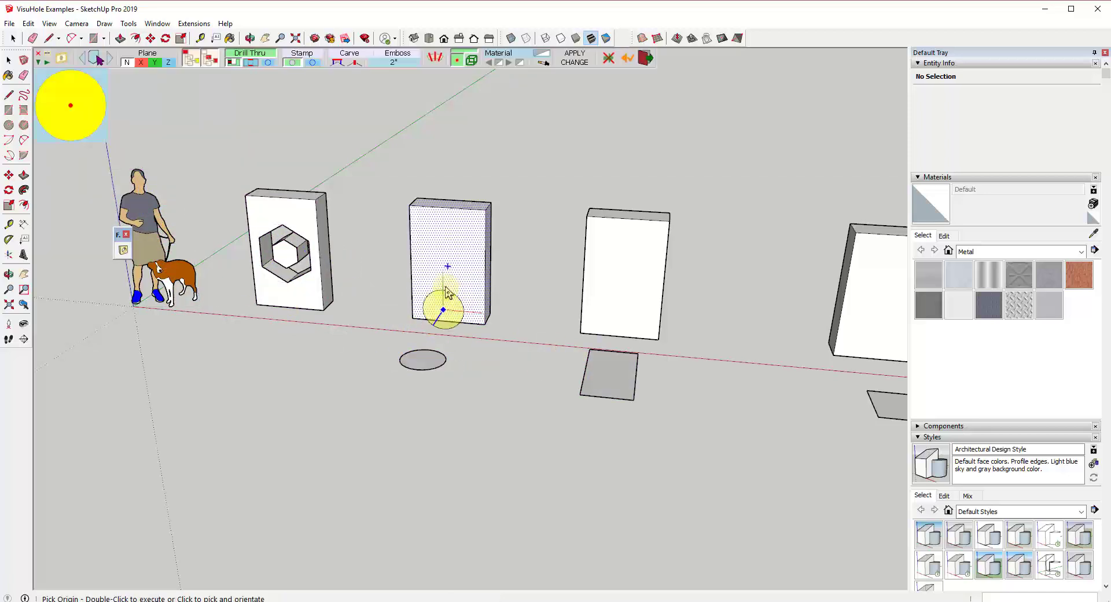
{"action": "left_click", "coordinate": [448, 268]}
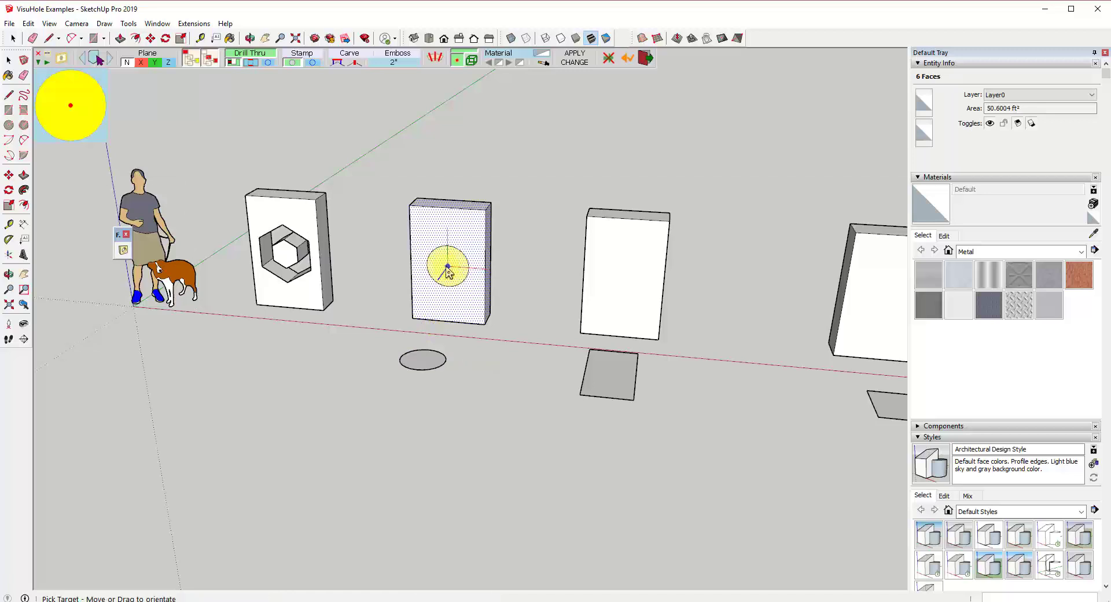
{"action": "left_click", "coordinate": [448, 268]}
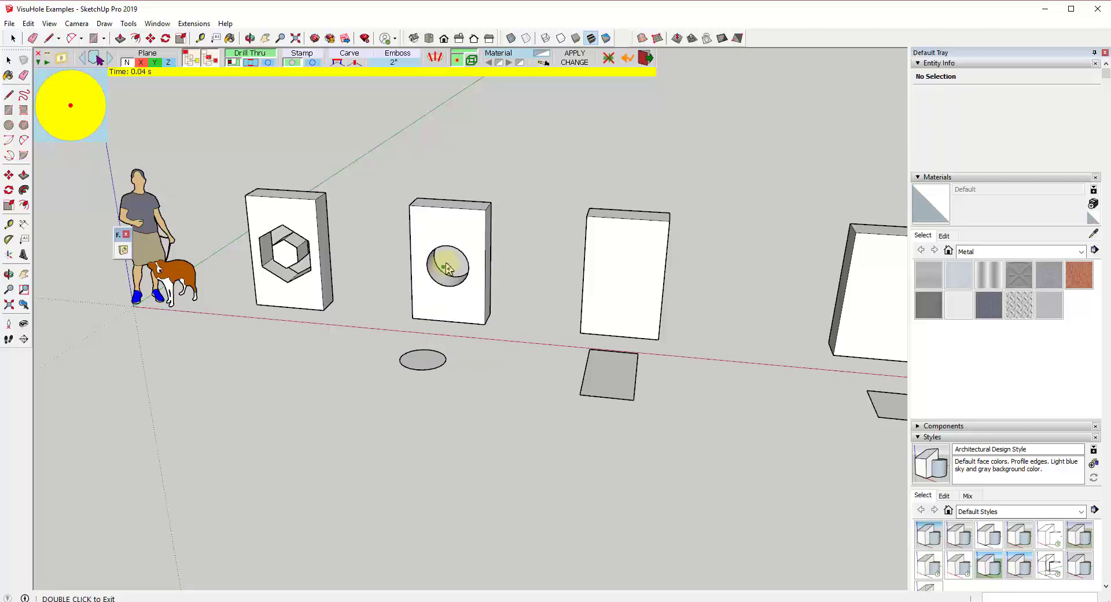
Pick the ground rectangle as stencil by its front edge midpoint and drill a door opening at the third slab's bottom edge midpoint
{"action": "middle_click_drag", "start_coordinate": [545, 280], "coordinate": [347, 277], "text": "shift"}
{"action": "scroll", "coordinate": [534, 312], "scroll_direction": "up", "scroll_amount": 3}
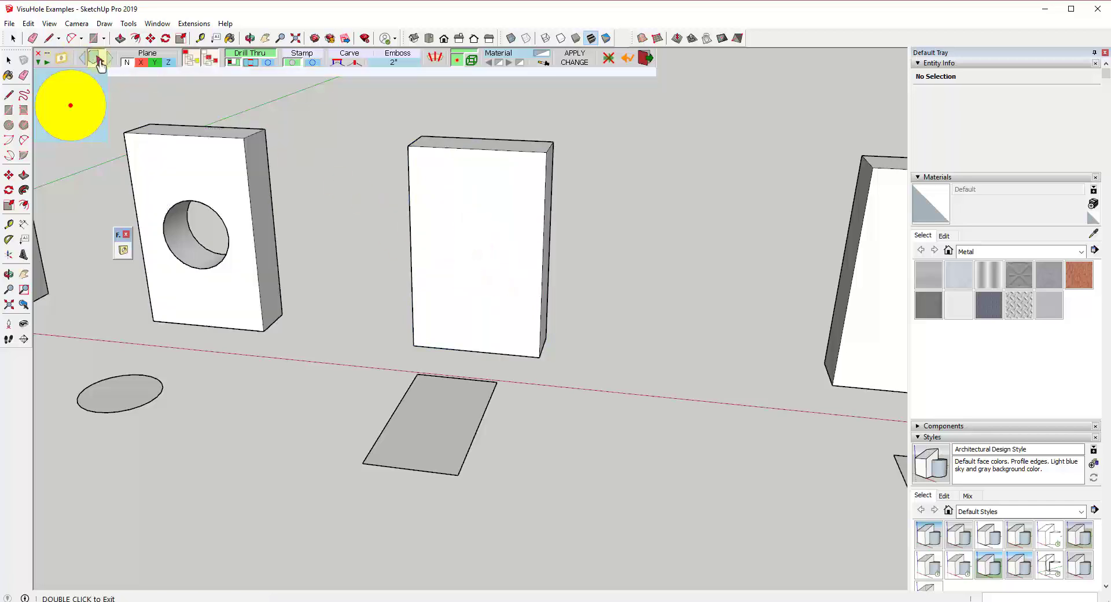
{"action": "left_click", "coordinate": [98, 60]}
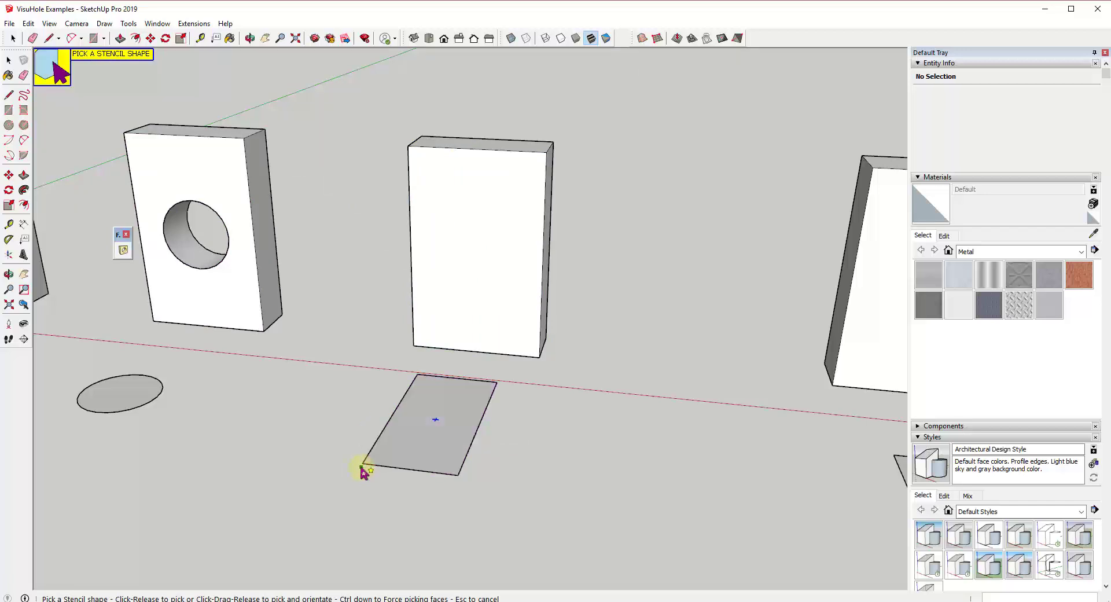
{"action": "left_click", "coordinate": [415, 474]}
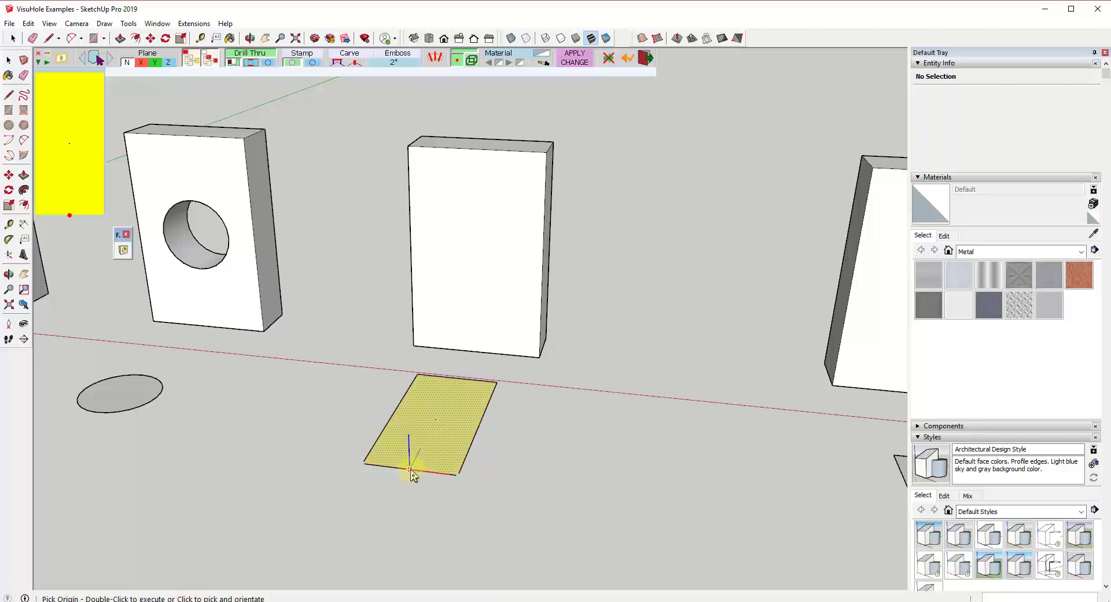
{"action": "double_click", "coordinate": [473, 354]}
Leave VisuHole and check whether the door-opening slab, the round-hole slab and the uncut fourth slab are groups
{"action": "middle_click_drag", "start_coordinate": [511, 253], "coordinate": [405, 203]}
{"action": "scroll", "coordinate": [406, 204], "scroll_direction": "down", "scroll_amount": 3}
{"action": "middle_click_drag", "start_coordinate": [706, 272], "coordinate": [610, 265]}
{"action": "key", "text": "space"}
{"action": "left_click", "coordinate": [703, 278]}
{"action": "left_click", "coordinate": [312, 192]}
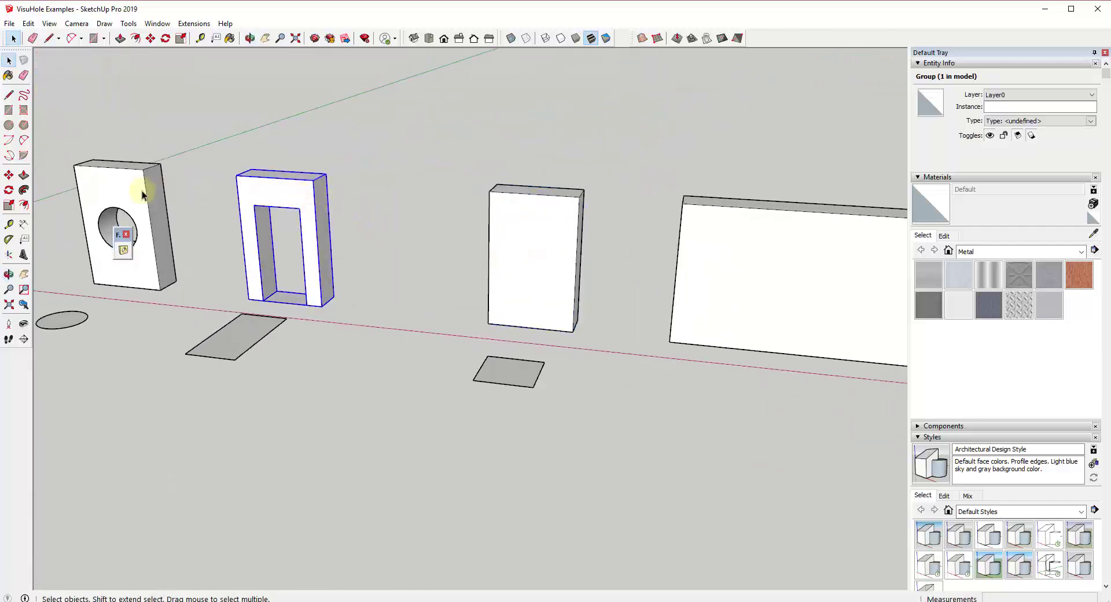
{"action": "left_click", "coordinate": [145, 194]}
{"action": "left_click", "coordinate": [545, 232]}
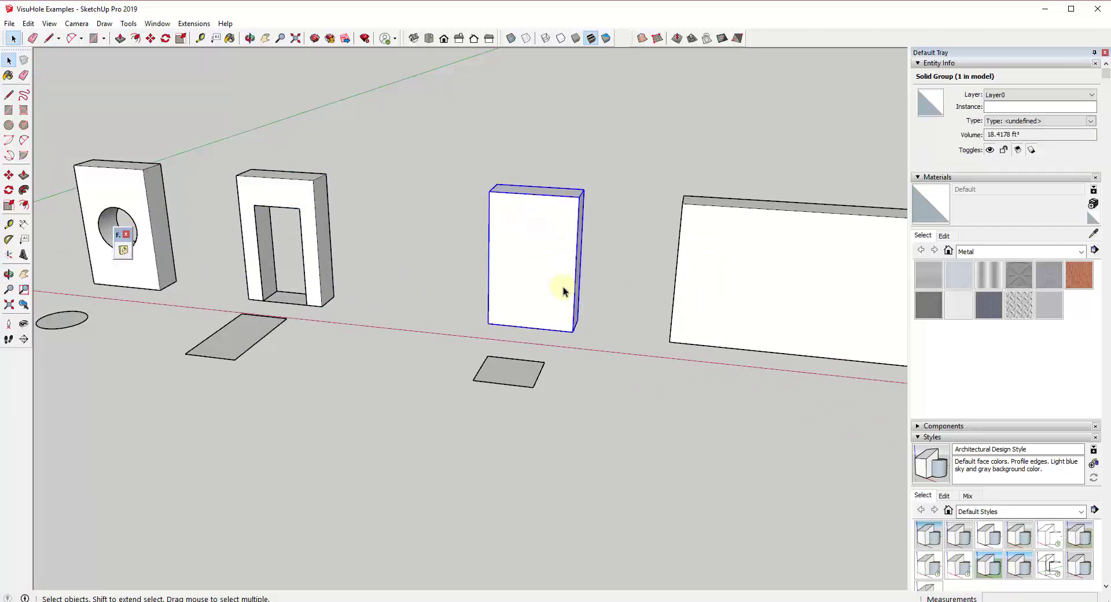
Open the uncut fourth slab's group, select all its geometry to inspect it, and close the group again
{"action": "middle_click_drag", "start_coordinate": [569, 265], "coordinate": [591, 252]}
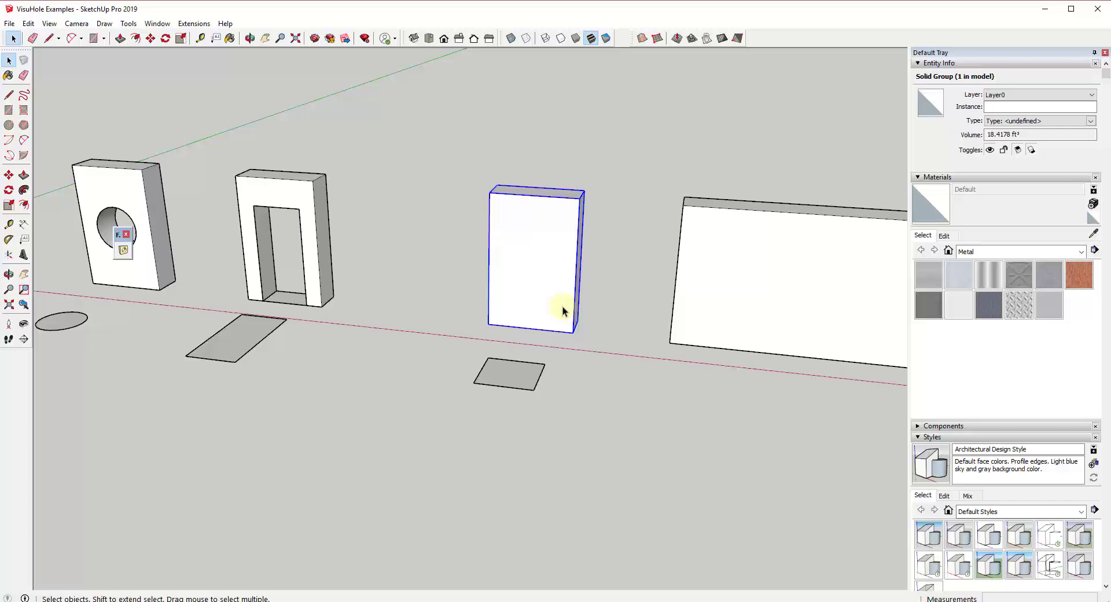
{"action": "double_click", "coordinate": [552, 272]}
{"action": "triple_click", "coordinate": [550, 270]}
{"action": "key", "text": "Escape"}
{"action": "key", "text": "Escape"}
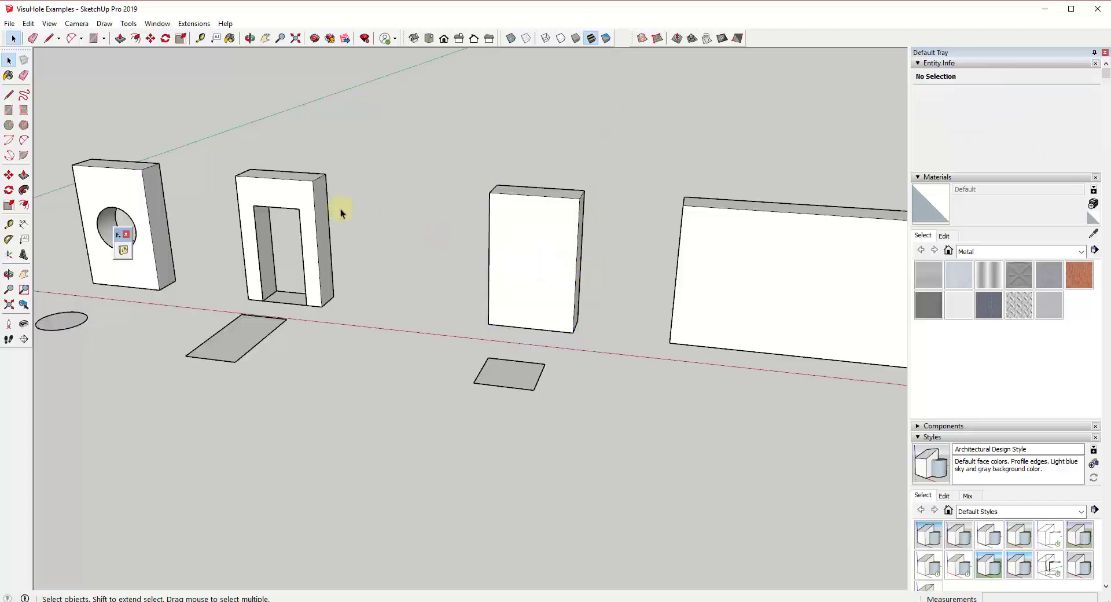
With VisuHole, pick the square beside the fourth slab as stencil, drill it through the middle of that slab and exit
{"action": "left_click_drag", "start_coordinate": [120, 235], "coordinate": [64, 109]}
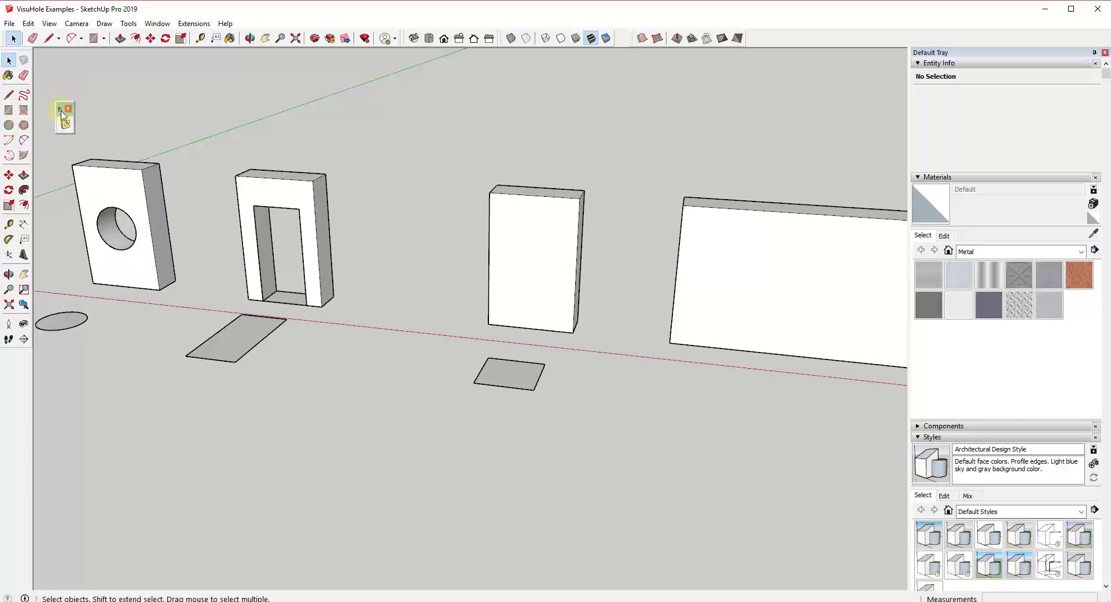
{"action": "left_click", "coordinate": [66, 124]}
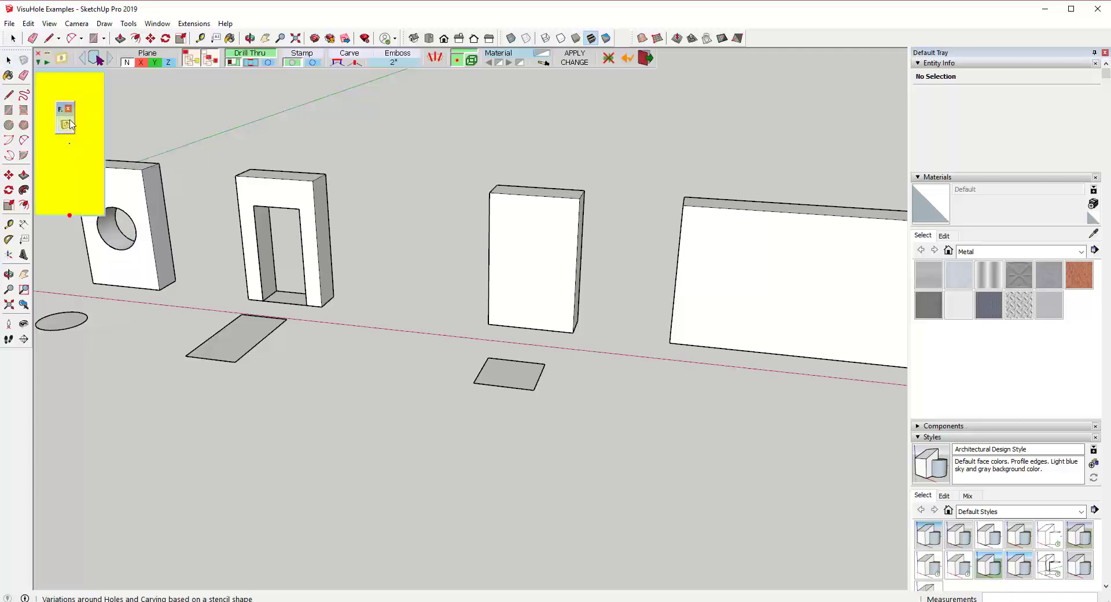
{"action": "left_click", "coordinate": [510, 379]}
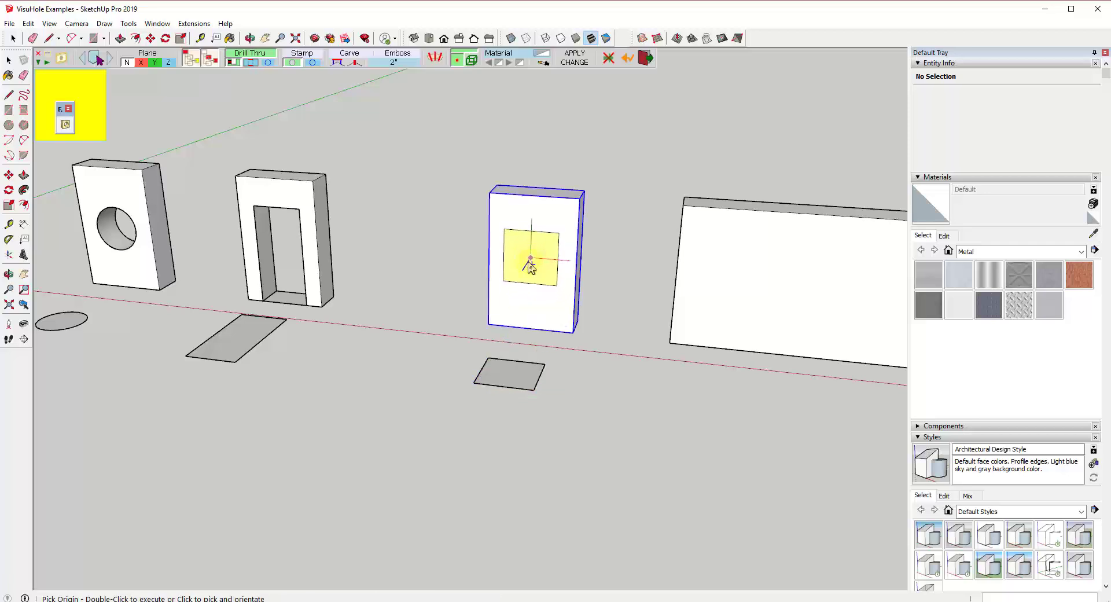
{"action": "double_click", "coordinate": [532, 267]}
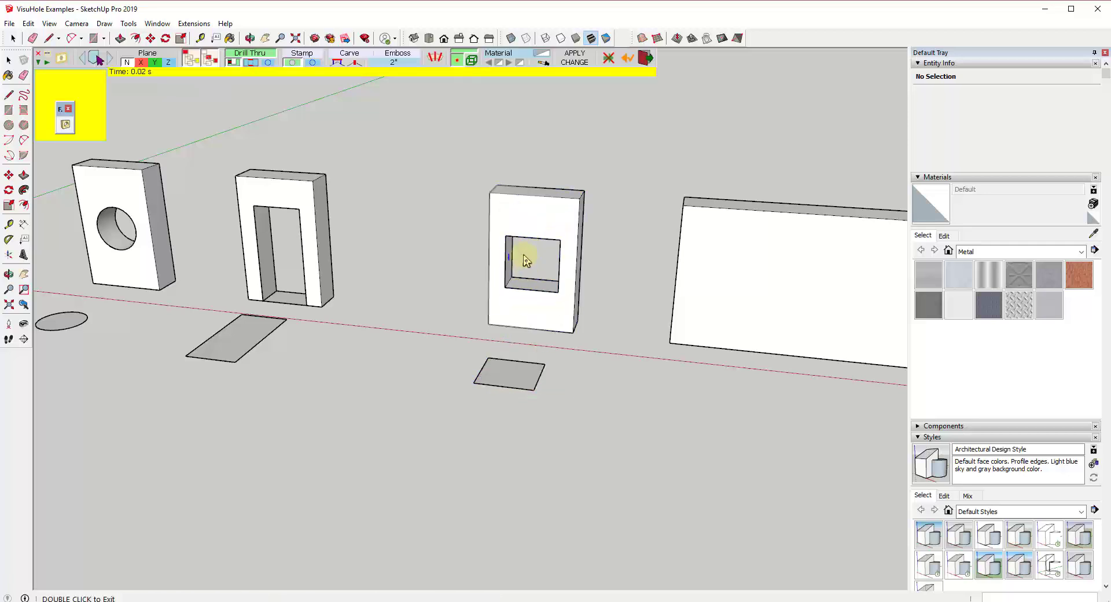
{"action": "double_click", "coordinate": [522, 261]}
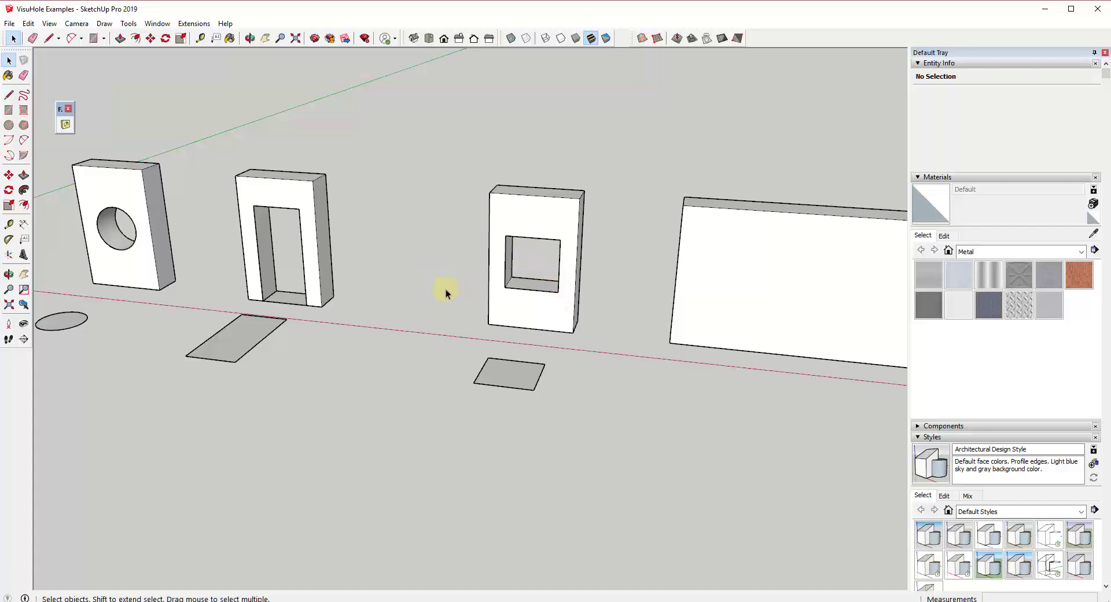
Select the door-opening slab and try to drill the square stencil so that it overlaps the top edge of the opening
{"action": "left_click", "coordinate": [310, 219]}
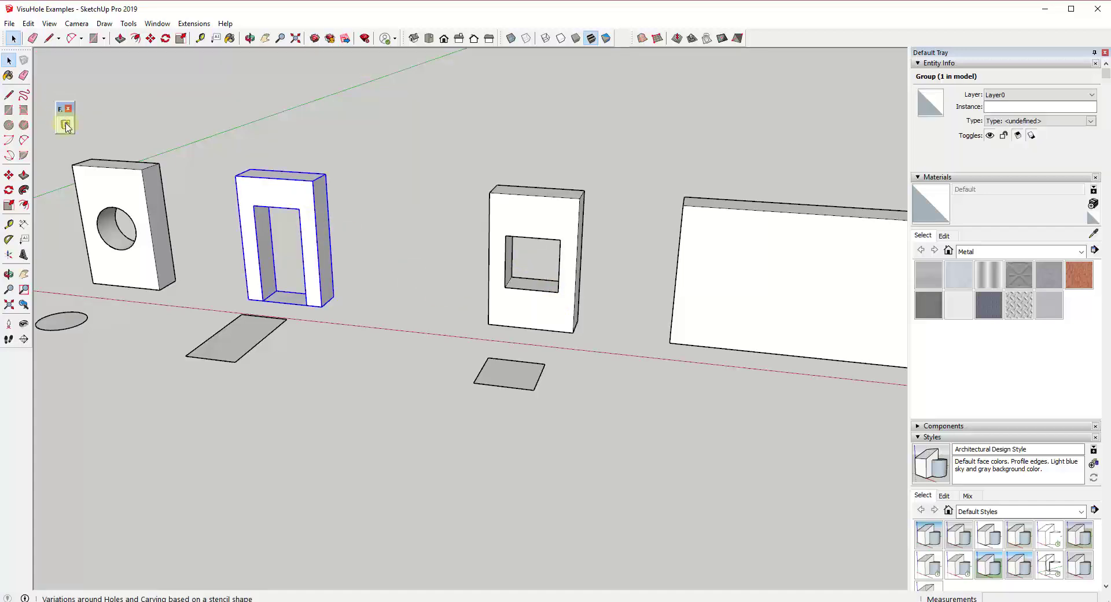
{"action": "left_click", "coordinate": [66, 124]}
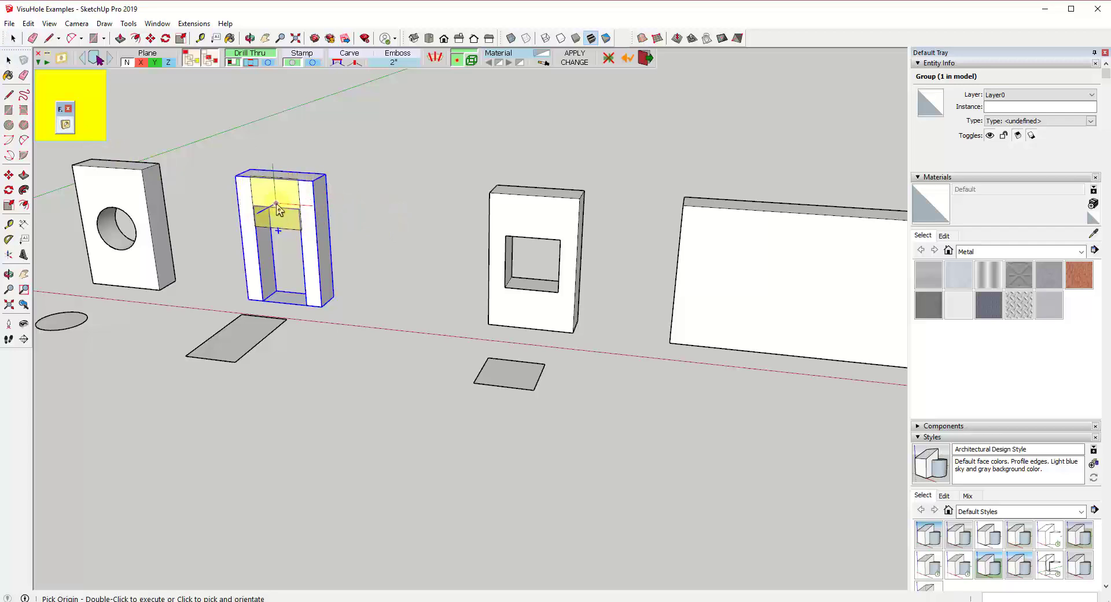
{"action": "double_click", "coordinate": [277, 202]}
{"action": "left_click", "coordinate": [533, 220]}
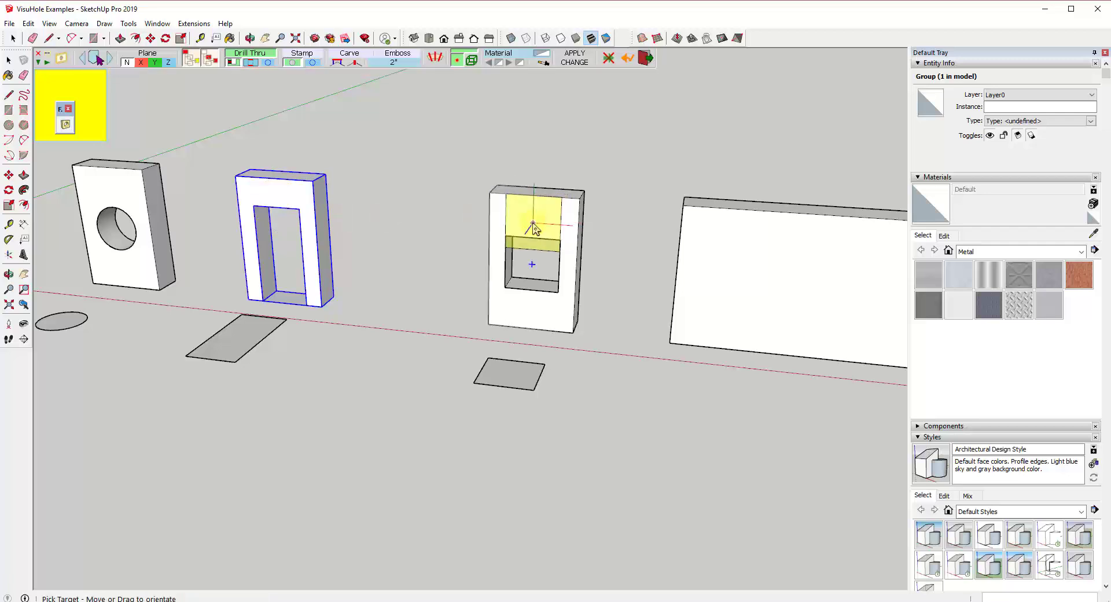
{"action": "double_click", "coordinate": [288, 203]}
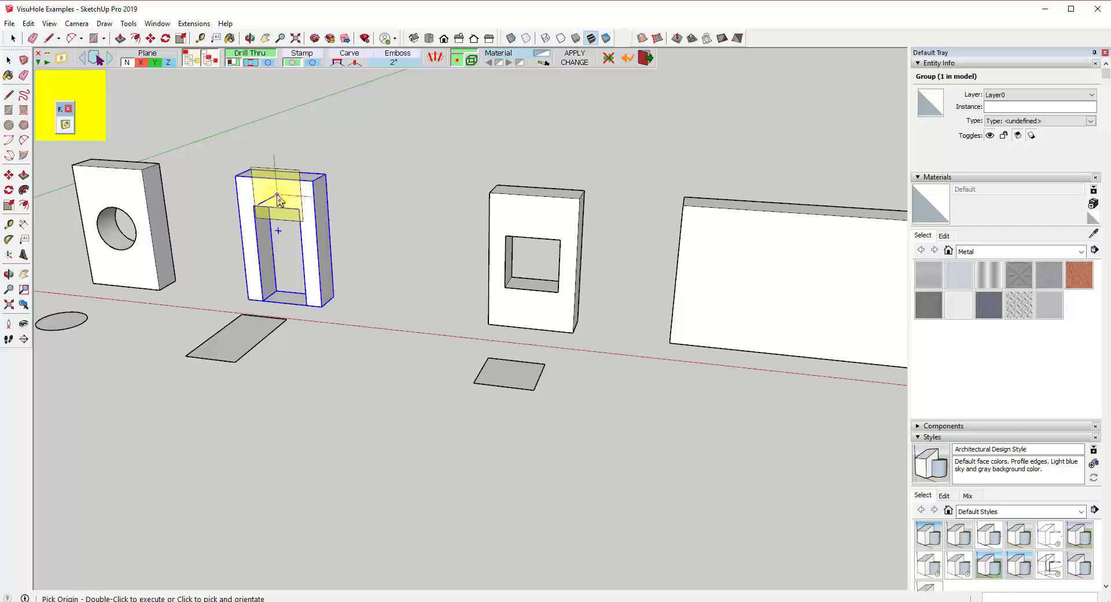
Try to drill the square stencil into the fourth slab so that it overlaps the edges of its existing square opening
{"action": "left_click", "coordinate": [557, 217]}
{"action": "left_click", "coordinate": [557, 217]}
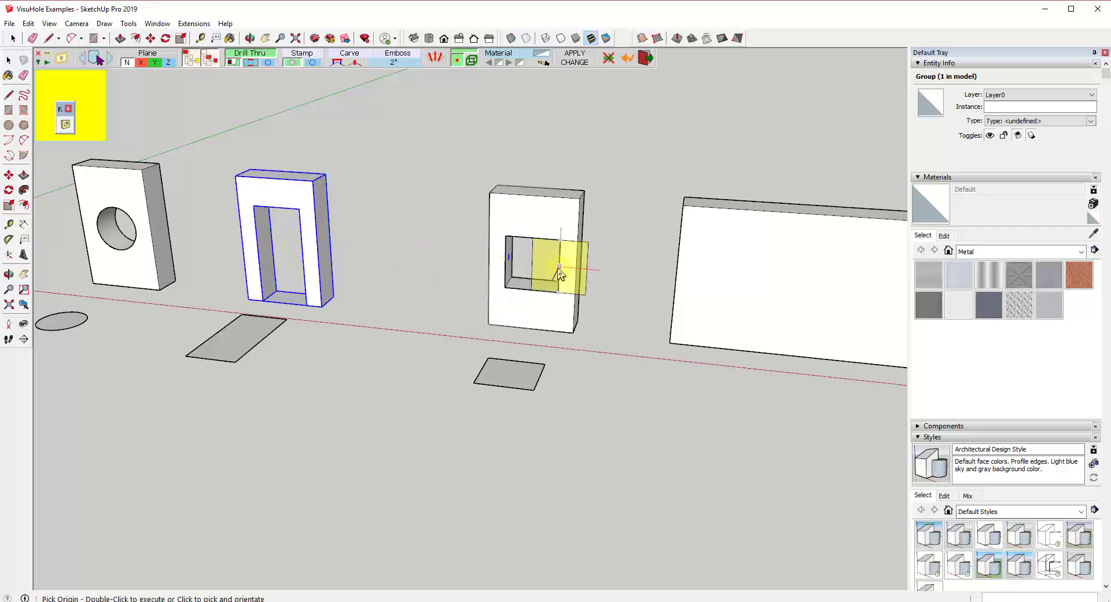
{"action": "left_click", "coordinate": [483, 289]}
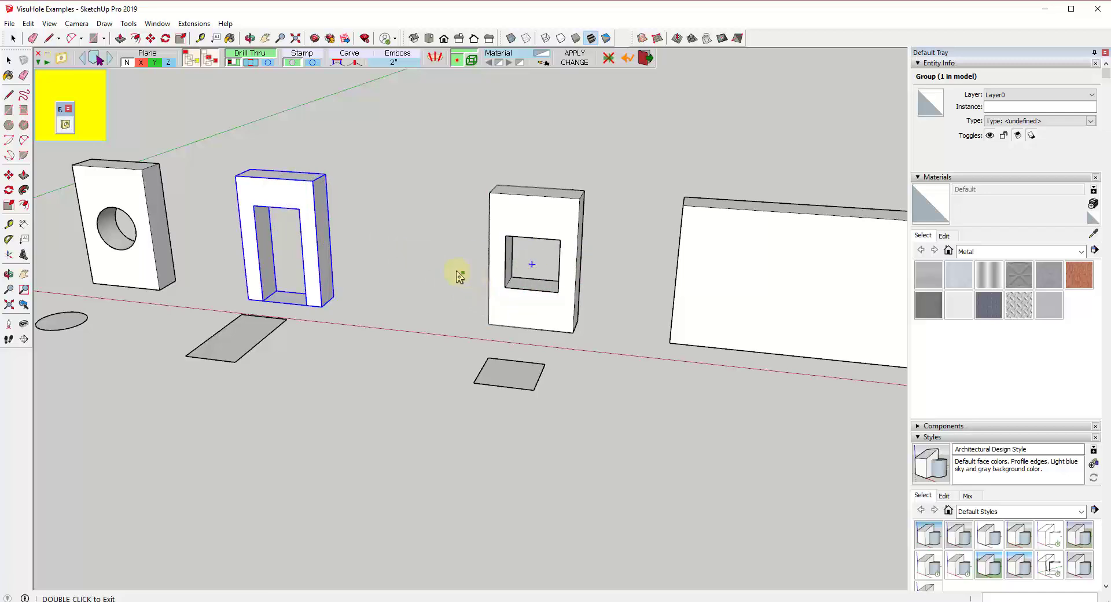
{"action": "scroll", "coordinate": [431, 265], "scroll_direction": "down", "scroll_amount": 4}
{"action": "scroll", "coordinate": [713, 272], "scroll_direction": "up", "scroll_amount": 4}
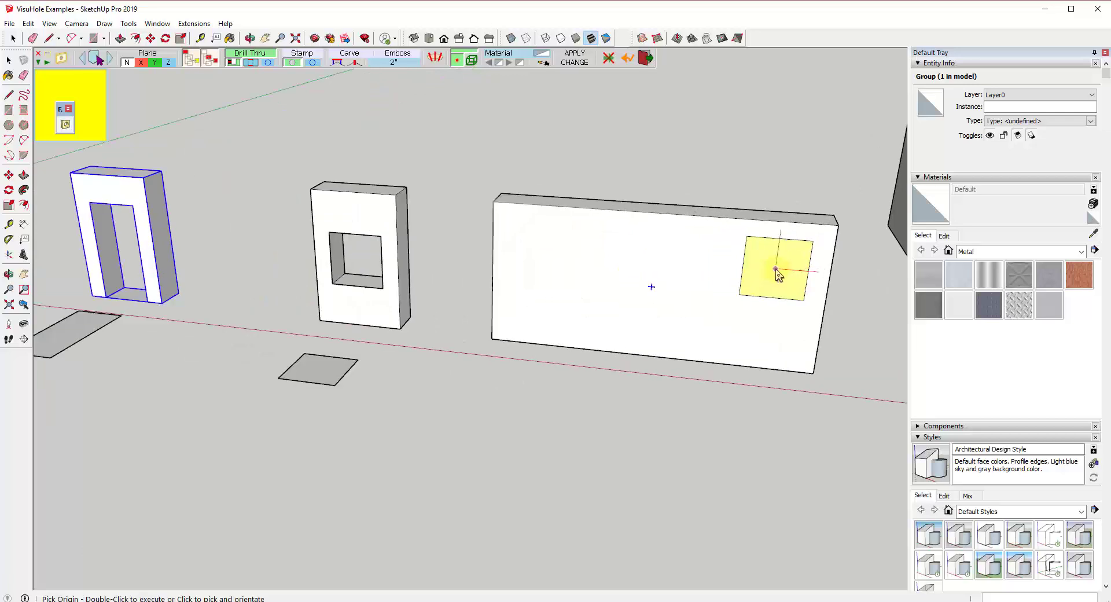
{"action": "scroll", "coordinate": [434, 272], "scroll_direction": "down", "scroll_amount": 2}
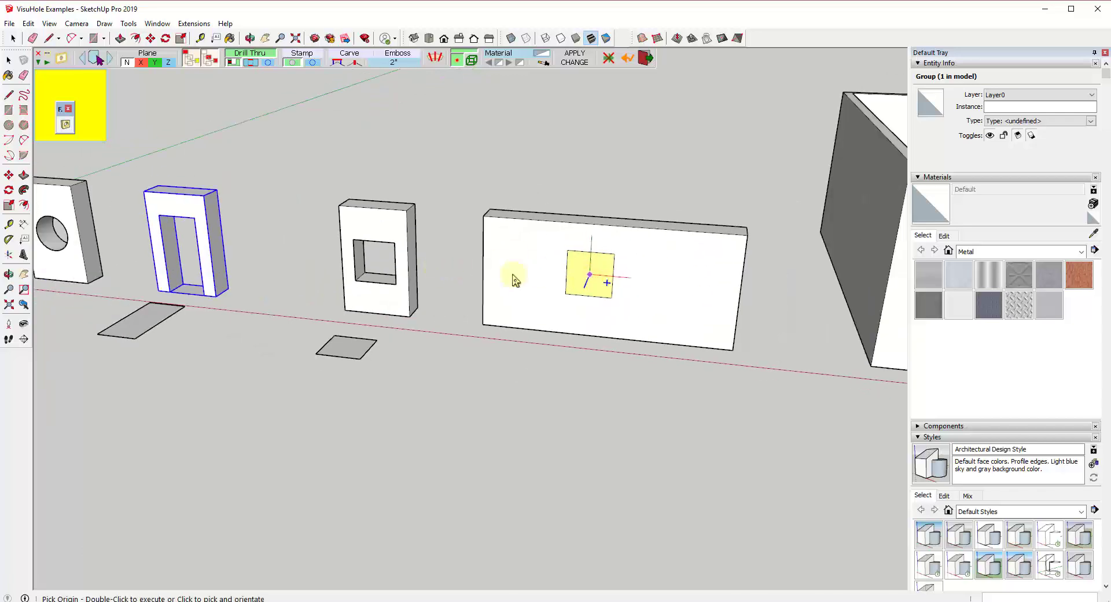
{"action": "left_click", "coordinate": [376, 224]}
{"action": "left_click", "coordinate": [258, 210]}
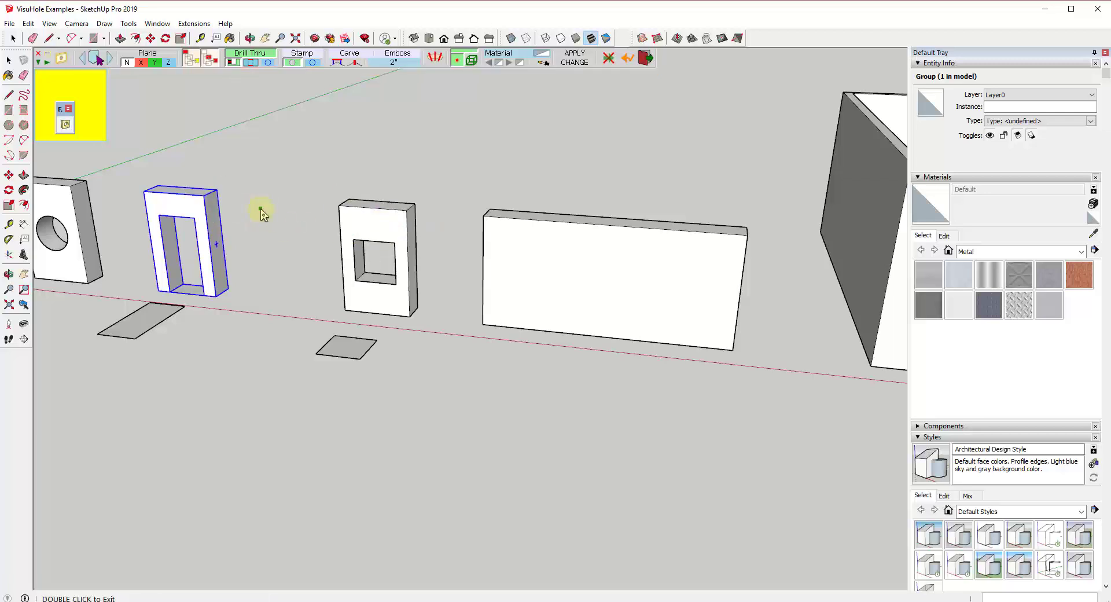
Restart VisuHole with nothing selected and drill the square stencil twice, side by side, through the long slab
{"action": "double_click", "coordinate": [280, 231]}
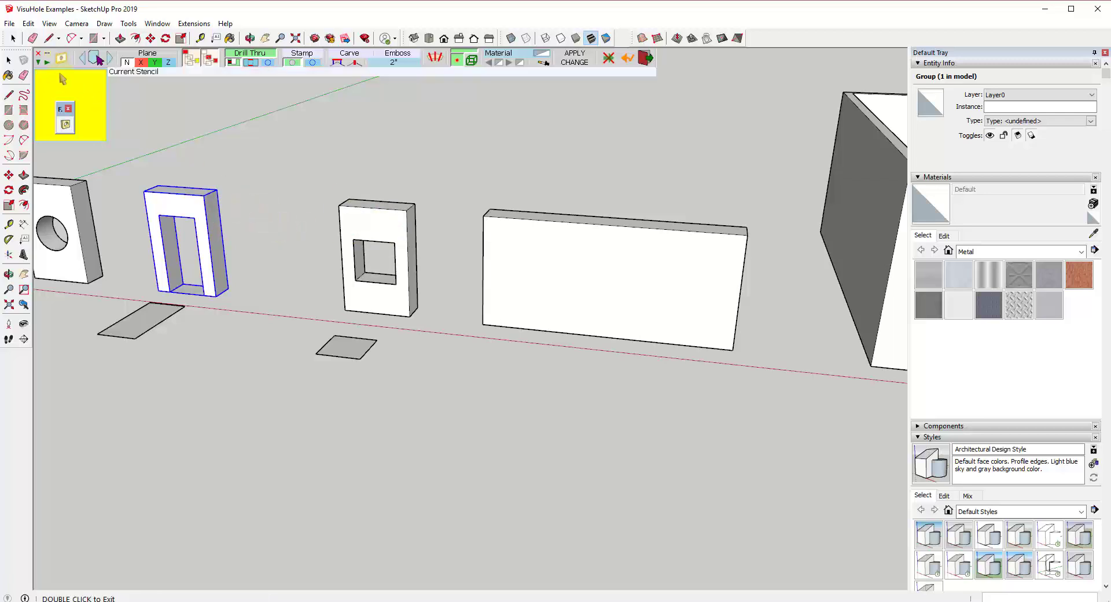
{"action": "left_click", "coordinate": [280, 213]}
{"action": "left_click", "coordinate": [66, 125]}
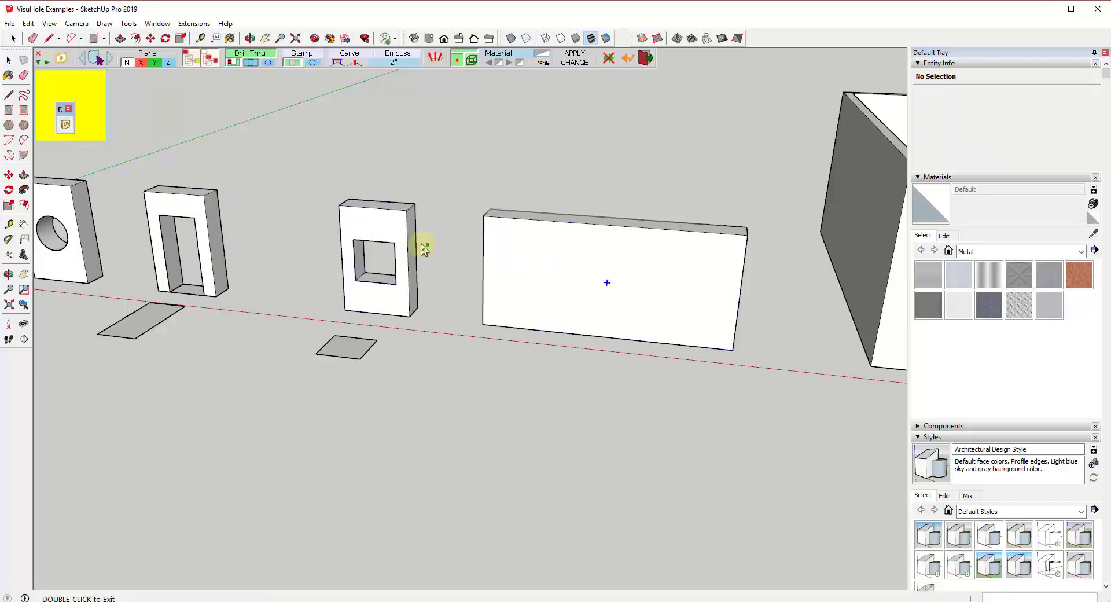
{"action": "double_click", "coordinate": [522, 278]}
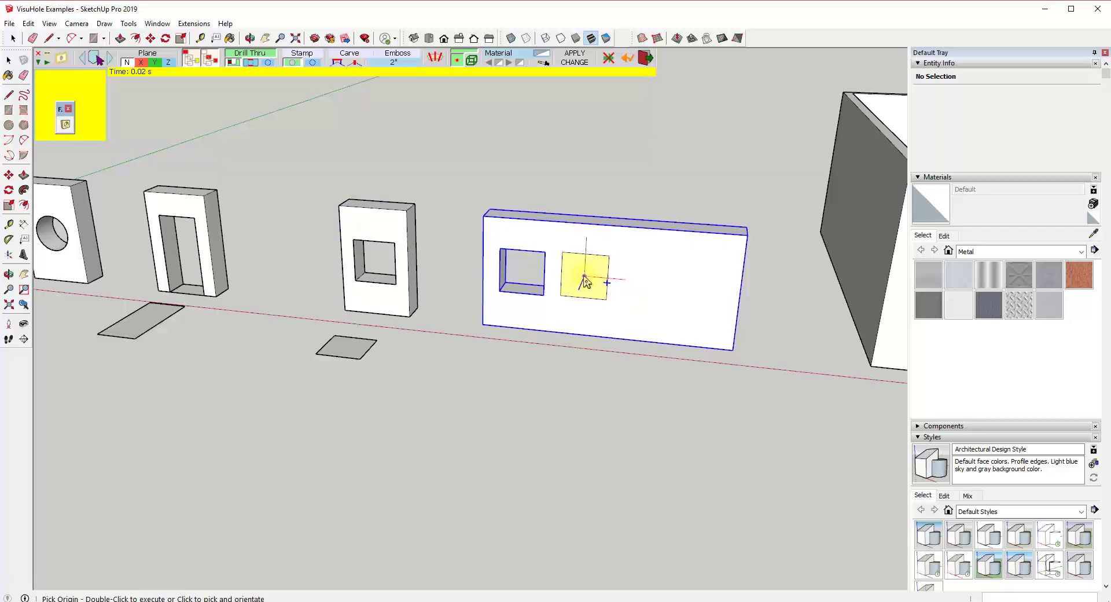
{"action": "double_click", "coordinate": [591, 284]}
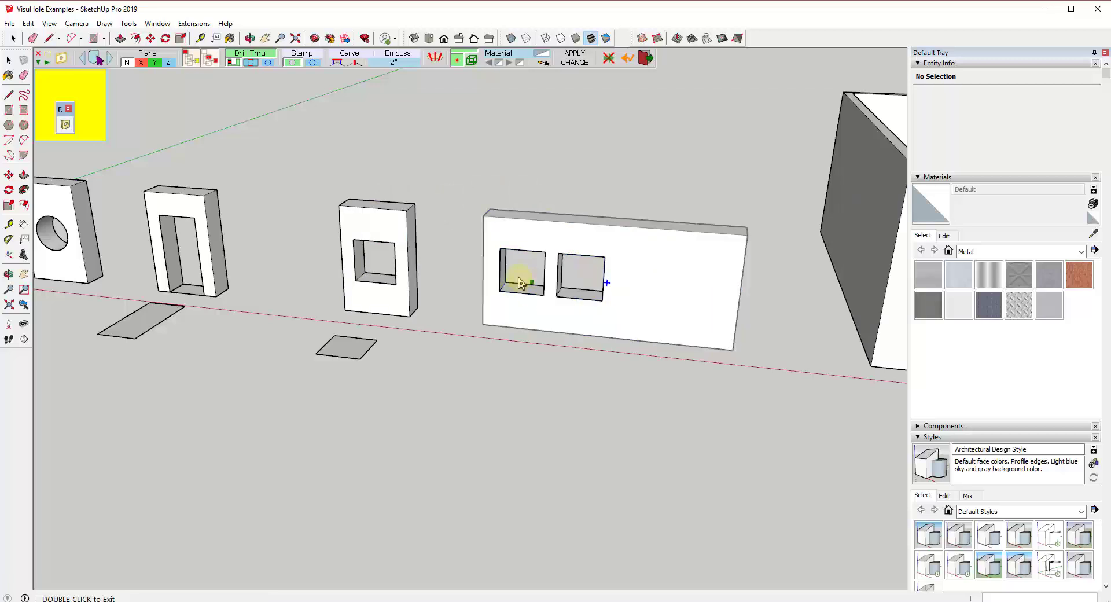
{"action": "double_click", "coordinate": [564, 301]}
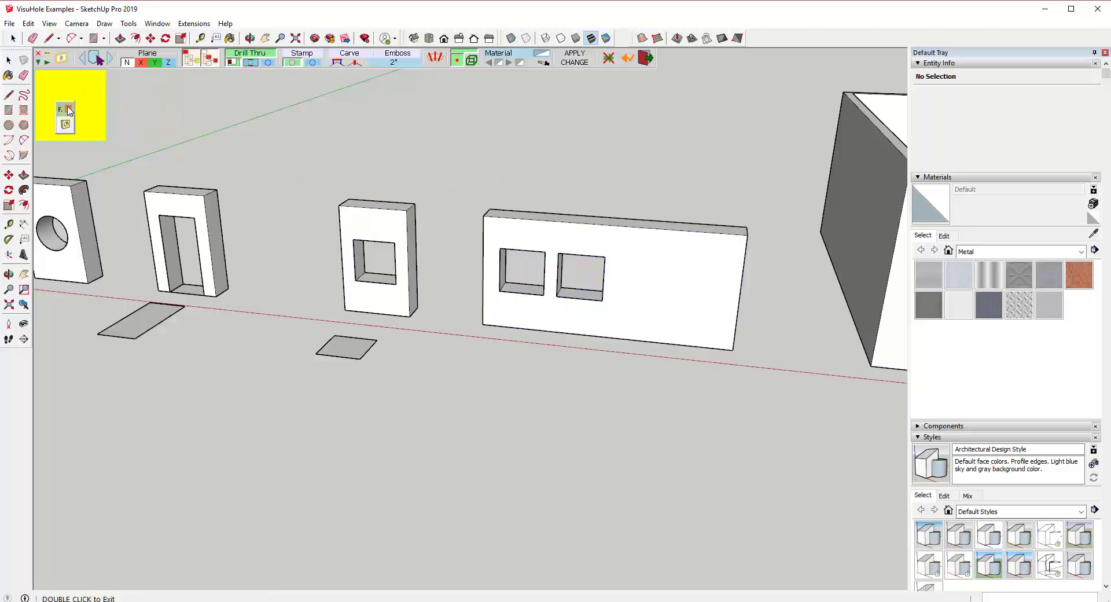
Move the floating toolbar off the stencil preview, switch to the circle from the stencil history and drill it beside the two square holes
{"action": "left_click_drag", "start_coordinate": [62, 113], "coordinate": [55, 176]}
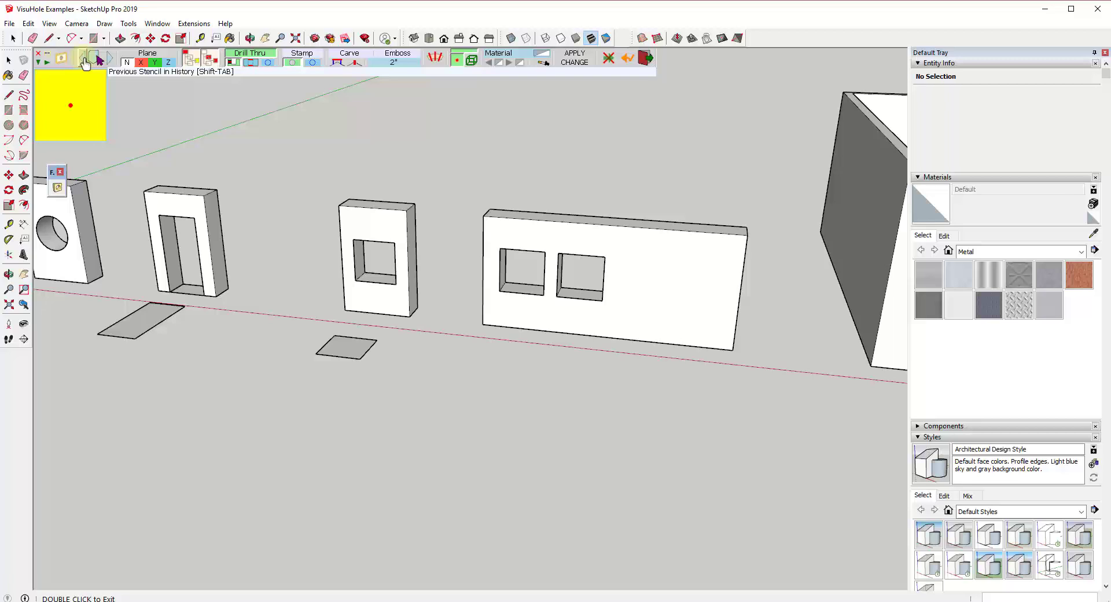
{"action": "left_click", "coordinate": [84, 59]}
{"action": "left_click", "coordinate": [84, 59]}
{"action": "left_click", "coordinate": [84, 59]}
{"action": "left_click", "coordinate": [84, 59]}
{"action": "left_click", "coordinate": [84, 60]}
{"action": "left_click", "coordinate": [84, 60]}
{"action": "left_click", "coordinate": [84, 60]}
{"action": "left_click", "coordinate": [84, 60]}
{"action": "left_click", "coordinate": [84, 60]}
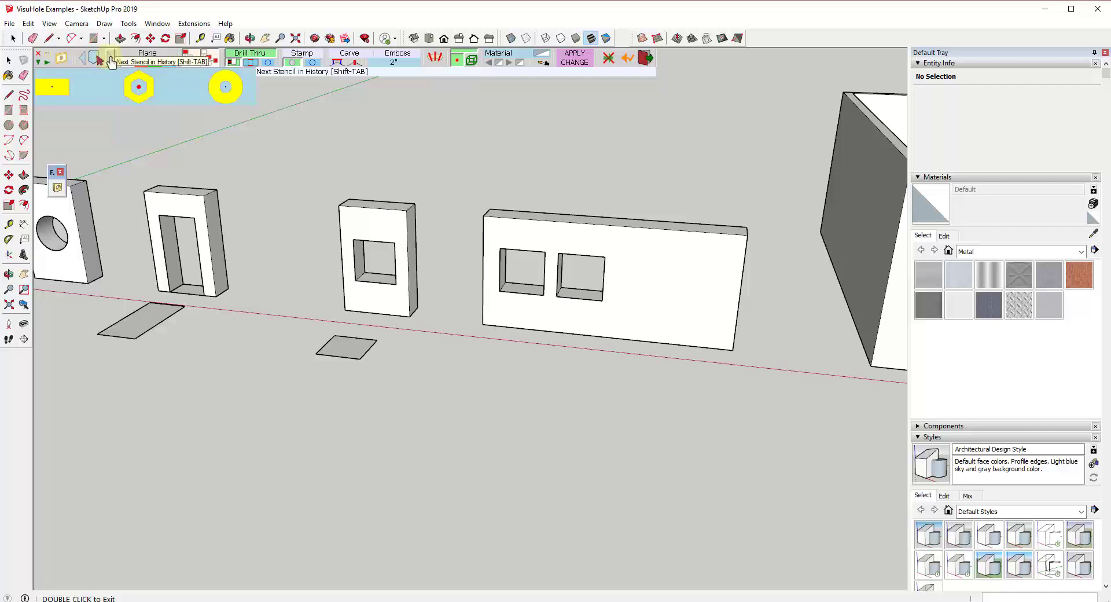
{"action": "left_click", "coordinate": [111, 61]}
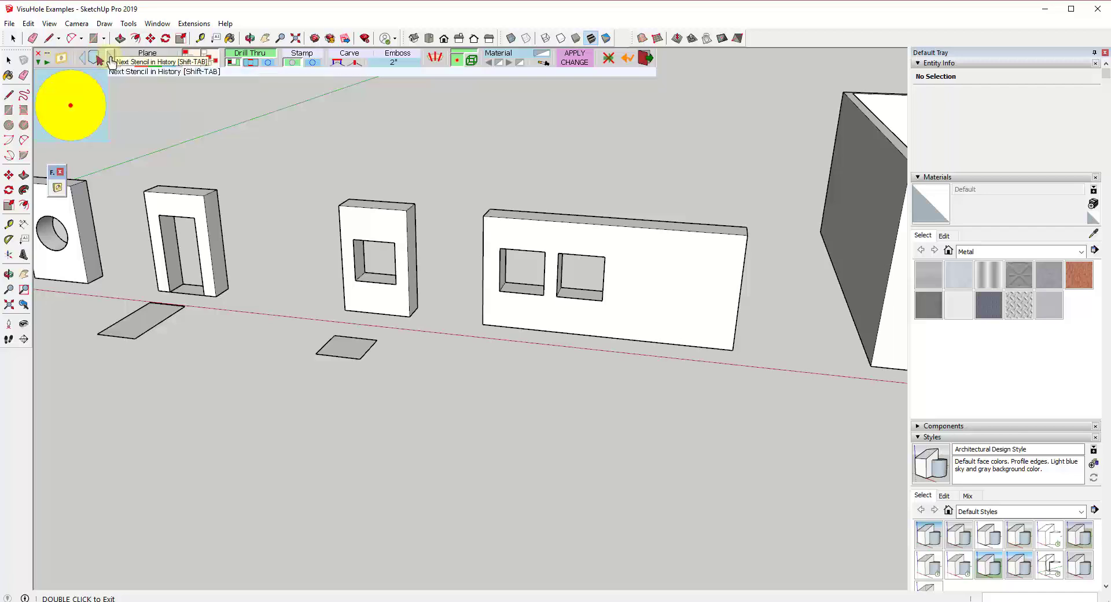
{"action": "left_click", "coordinate": [639, 282]}
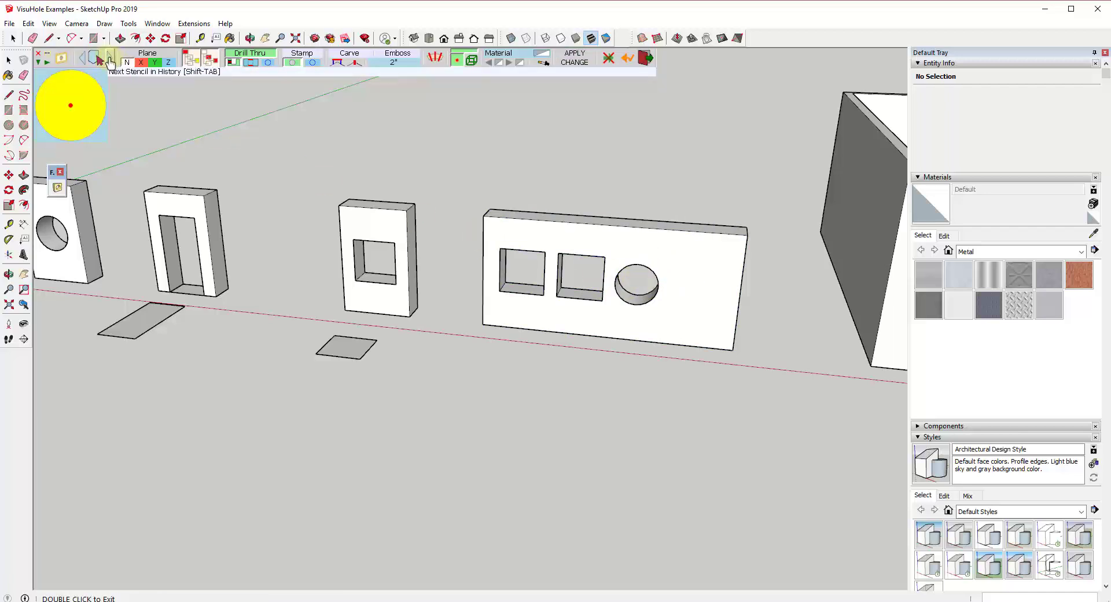
Switch to the tall door stencil and drill it at the long slab's bottom edge with the plane locked to Y, then exit
{"action": "left_click", "coordinate": [111, 58]}
{"action": "left_click", "coordinate": [668, 348]}
{"action": "scroll", "coordinate": [665, 350], "scroll_direction": "up", "scroll_amount": 2}
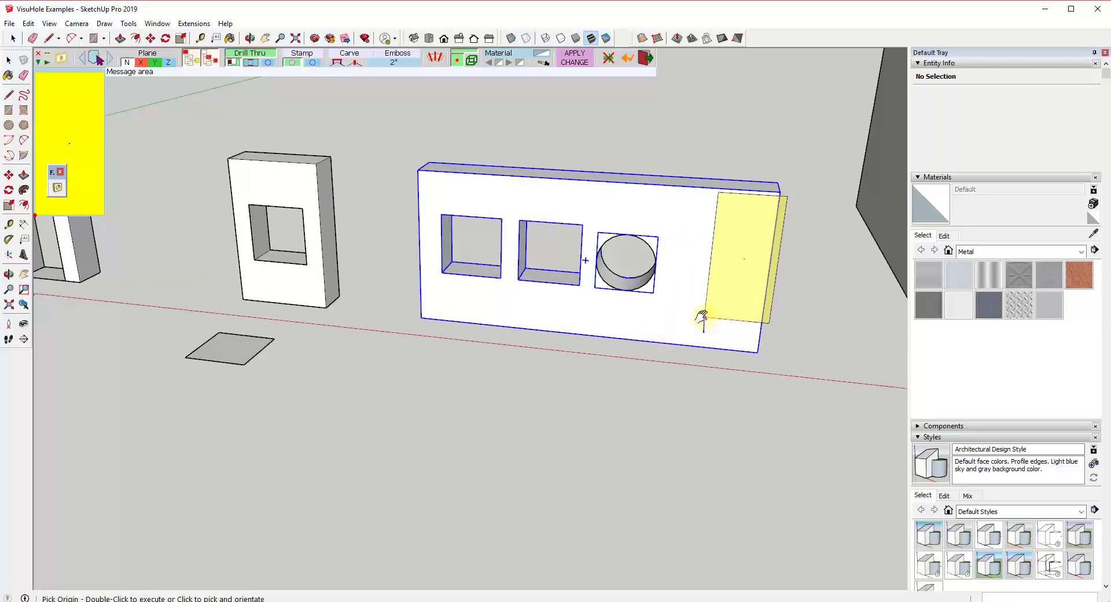
{"action": "middle_click_drag", "start_coordinate": [702, 317], "coordinate": [625, 340]}
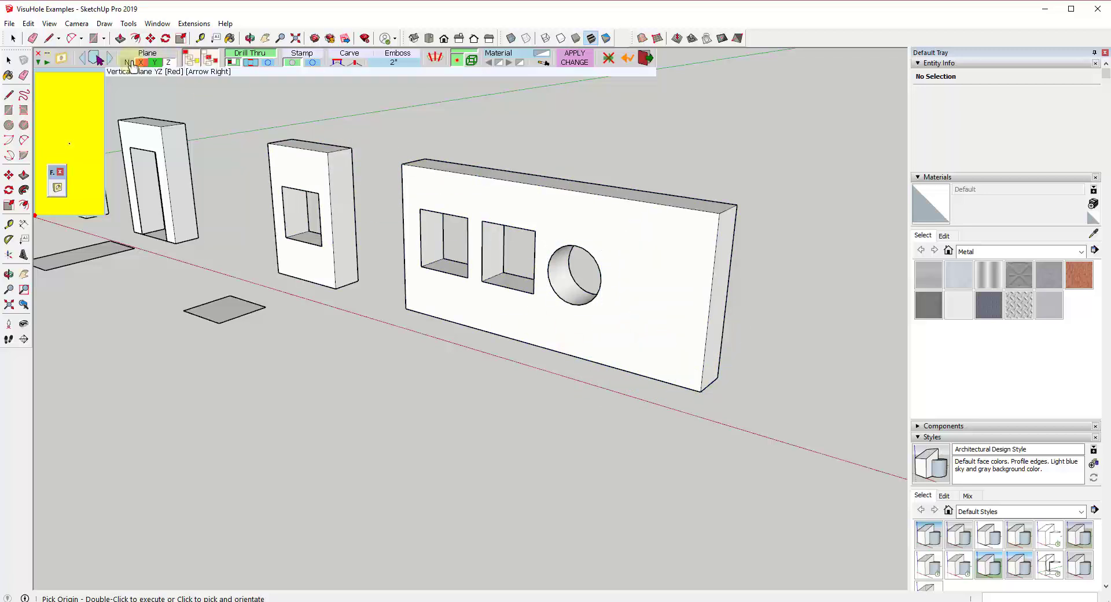
{"action": "left_click", "coordinate": [621, 374]}
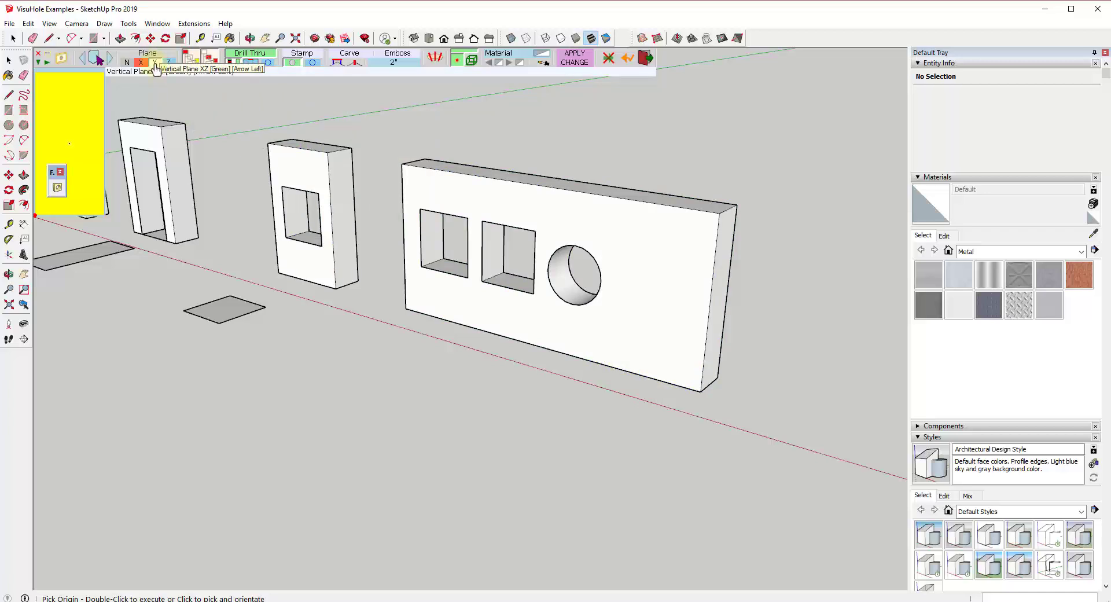
{"action": "left_click", "coordinate": [620, 373]}
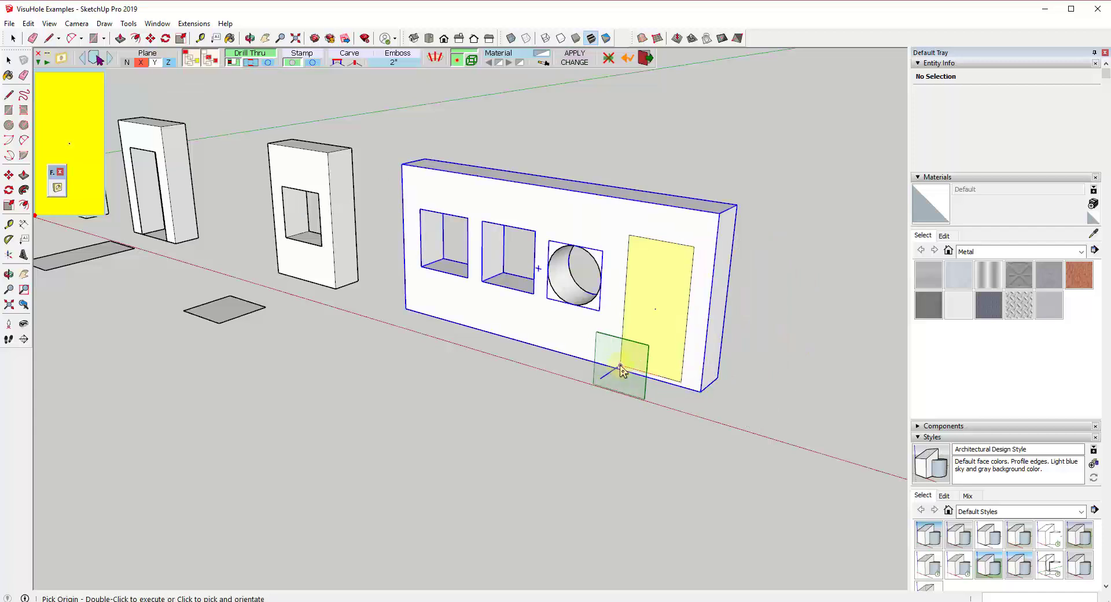
{"action": "double_click", "coordinate": [620, 374]}
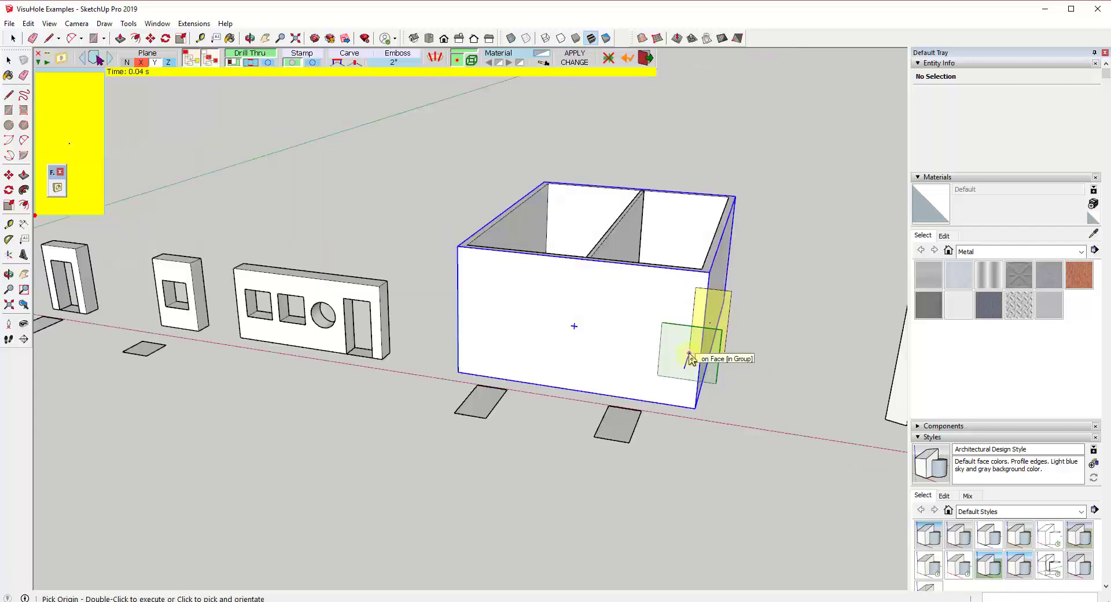
{"action": "key", "text": "space"}
Restart VisuHole and pick the first rectangle in front of the two-room box as the stencil, with its origin at the front corner
{"action": "scroll", "coordinate": [763, 401], "scroll_direction": "up", "scroll_amount": 4}
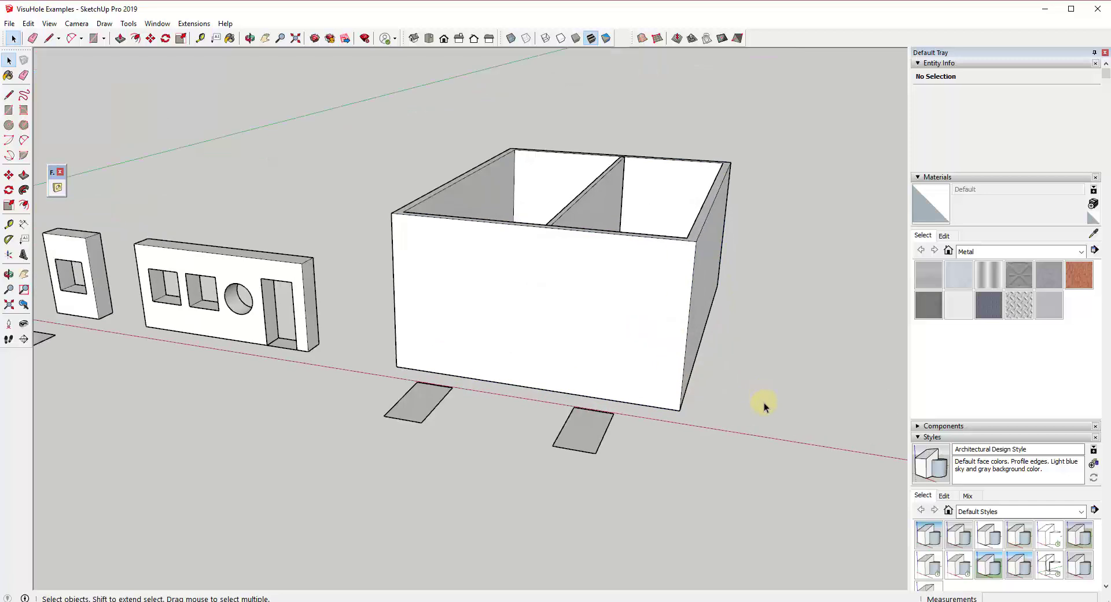
{"action": "scroll", "coordinate": [619, 331], "scroll_direction": "down", "scroll_amount": 2}
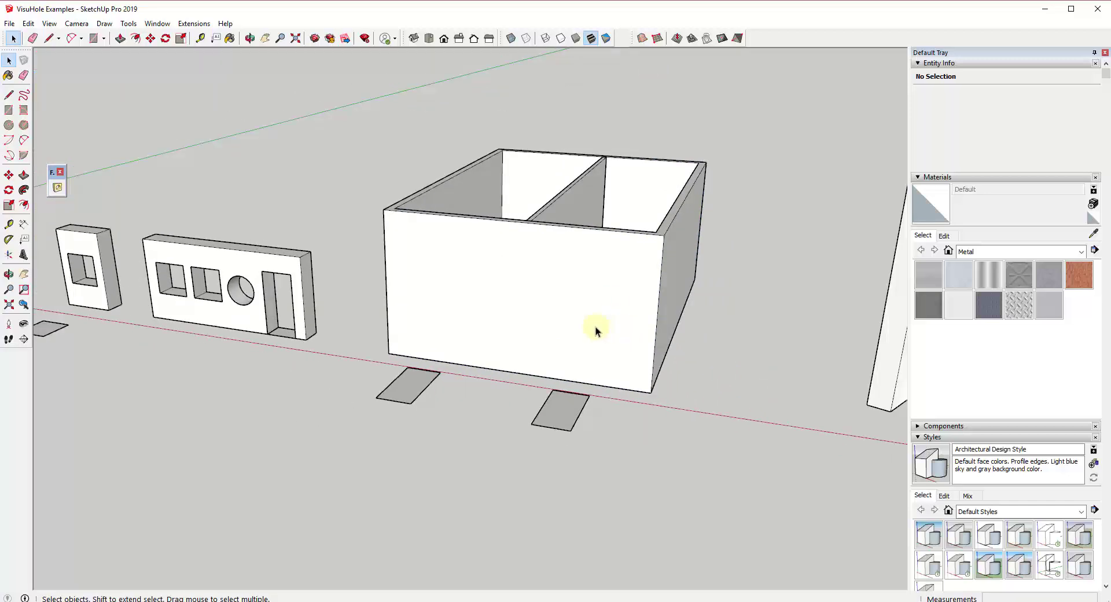
{"action": "middle_click_drag", "start_coordinate": [581, 313], "coordinate": [577, 297]}
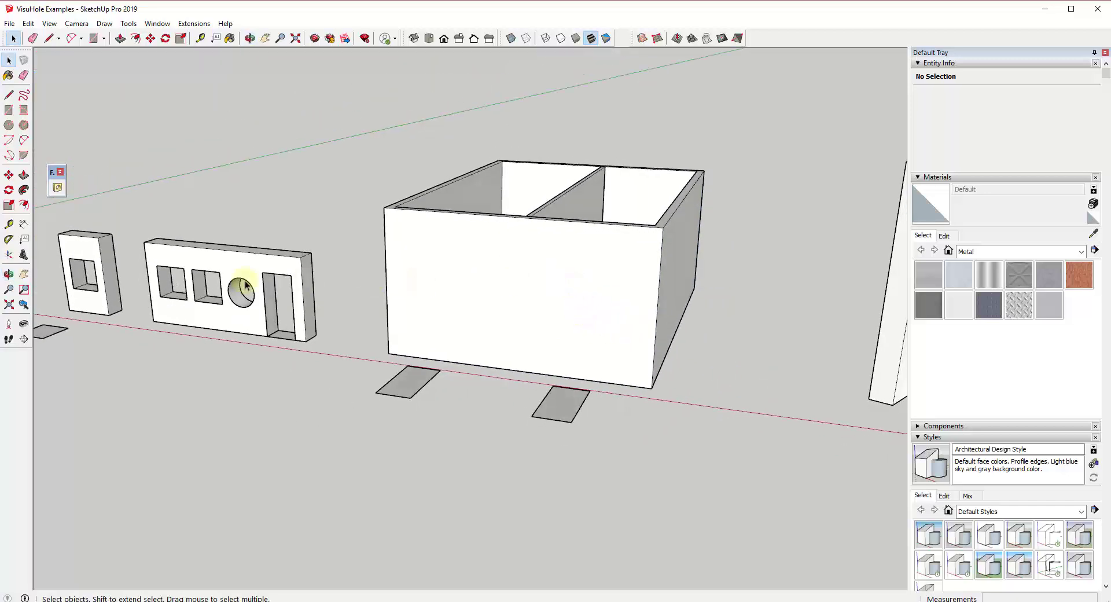
{"action": "left_click", "coordinate": [56, 188]}
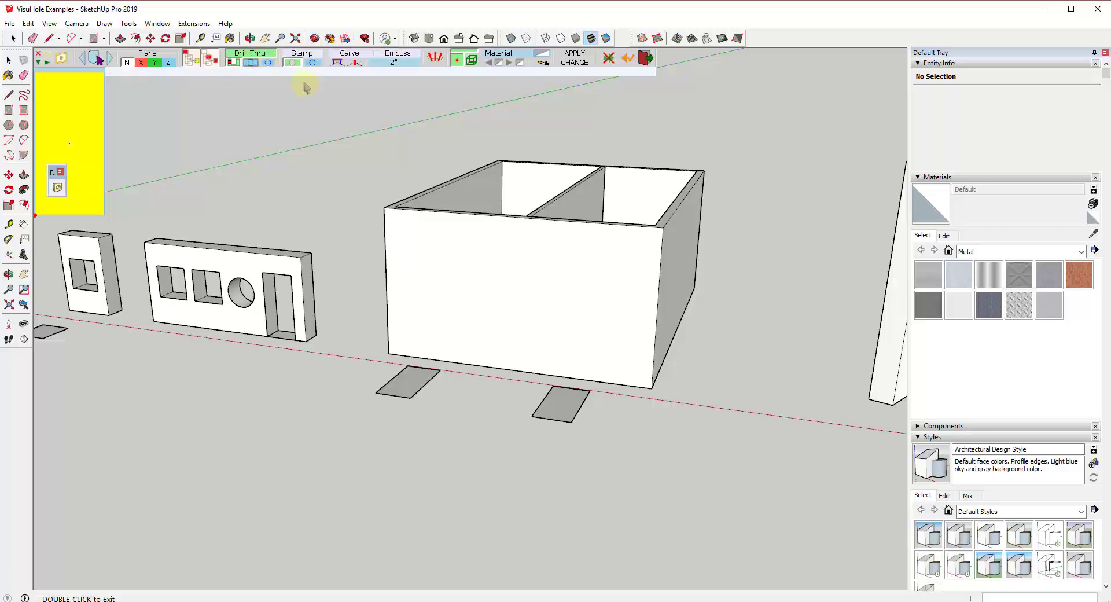
{"action": "left_click", "coordinate": [290, 63]}
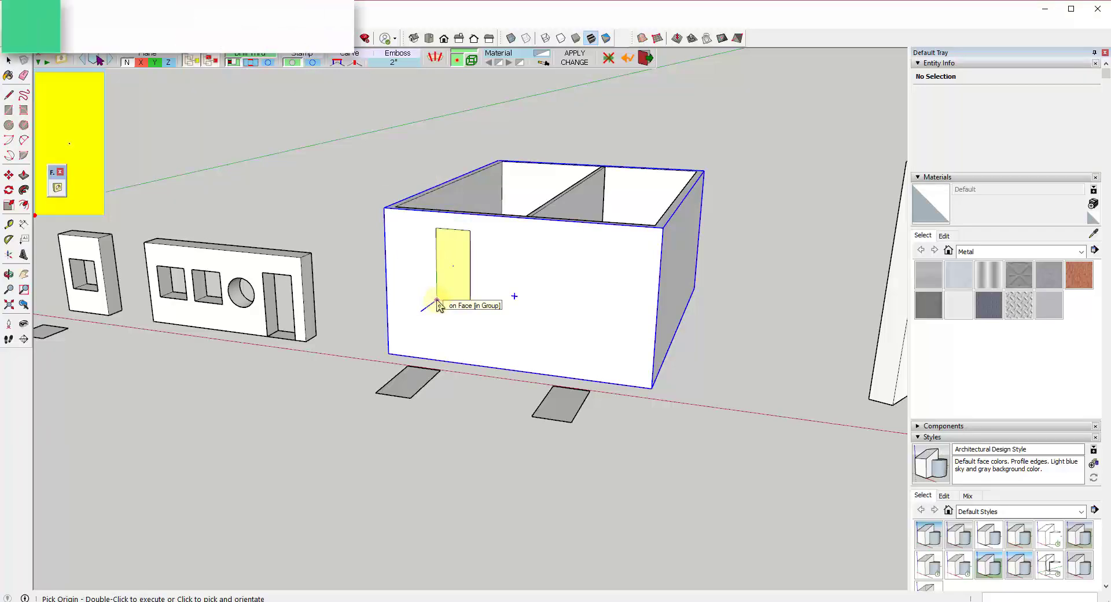
{"action": "middle_click_drag", "start_coordinate": [443, 307], "coordinate": [516, 322]}
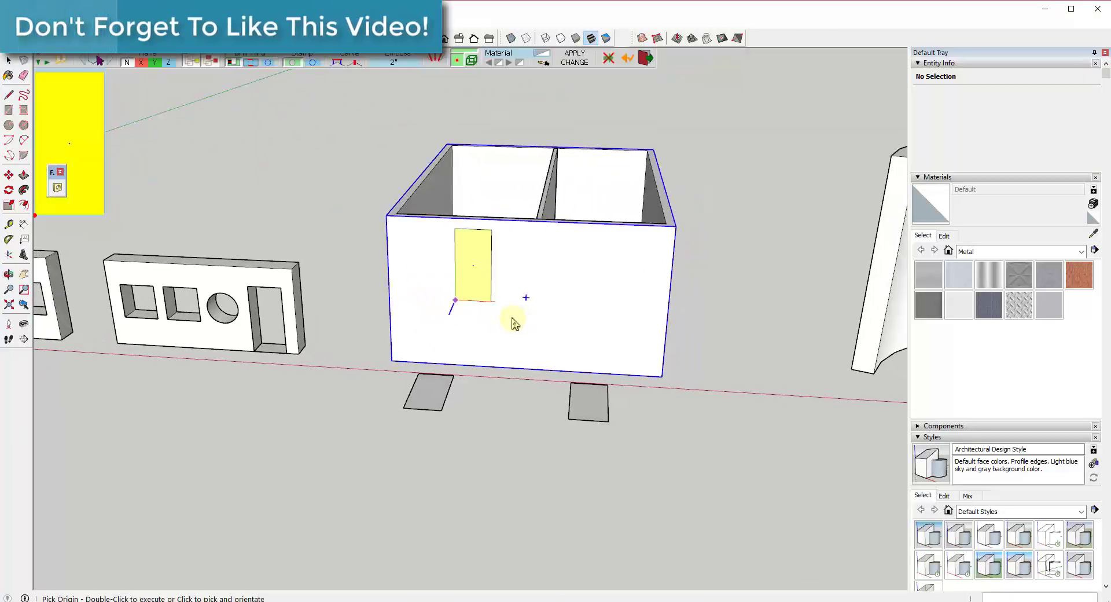
{"action": "left_click", "coordinate": [98, 61]}
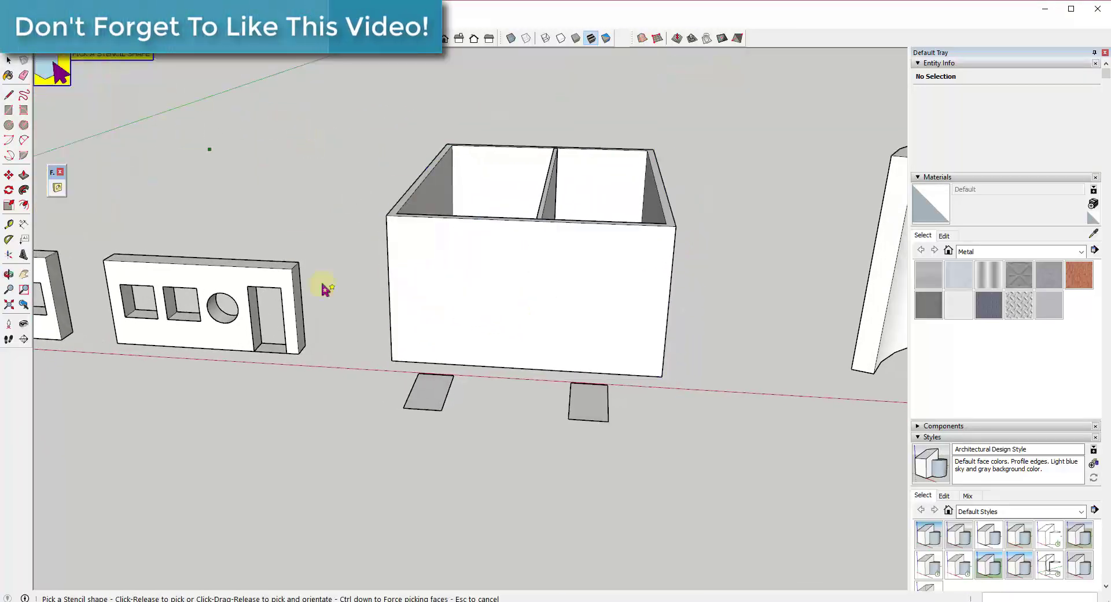
{"action": "left_click", "coordinate": [405, 413]}
{"action": "double_click", "coordinate": [405, 414]}
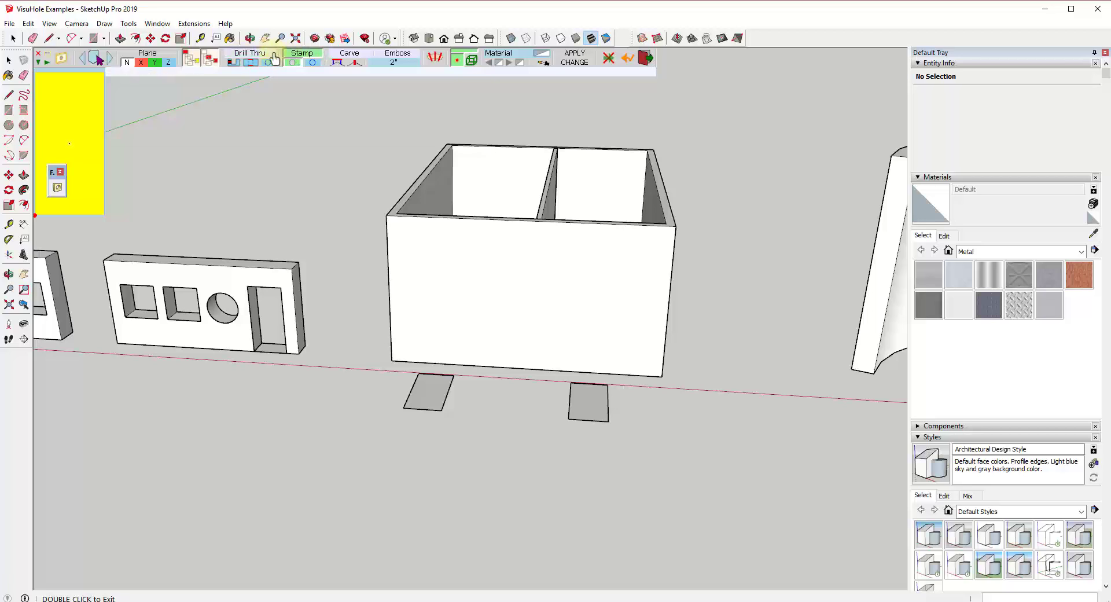
In Drill Thru mode, lock the plane to Y and drill the door stencil at the base of the box's front wall
{"action": "left_click", "coordinate": [341, 56]}
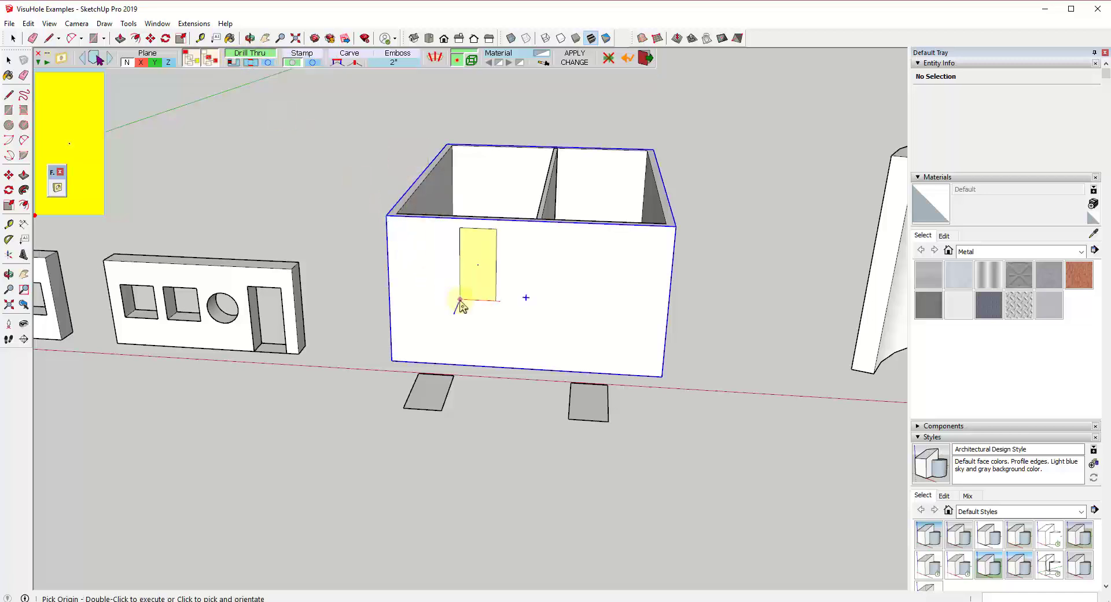
{"action": "middle_click_drag", "start_coordinate": [459, 305], "coordinate": [451, 349]}
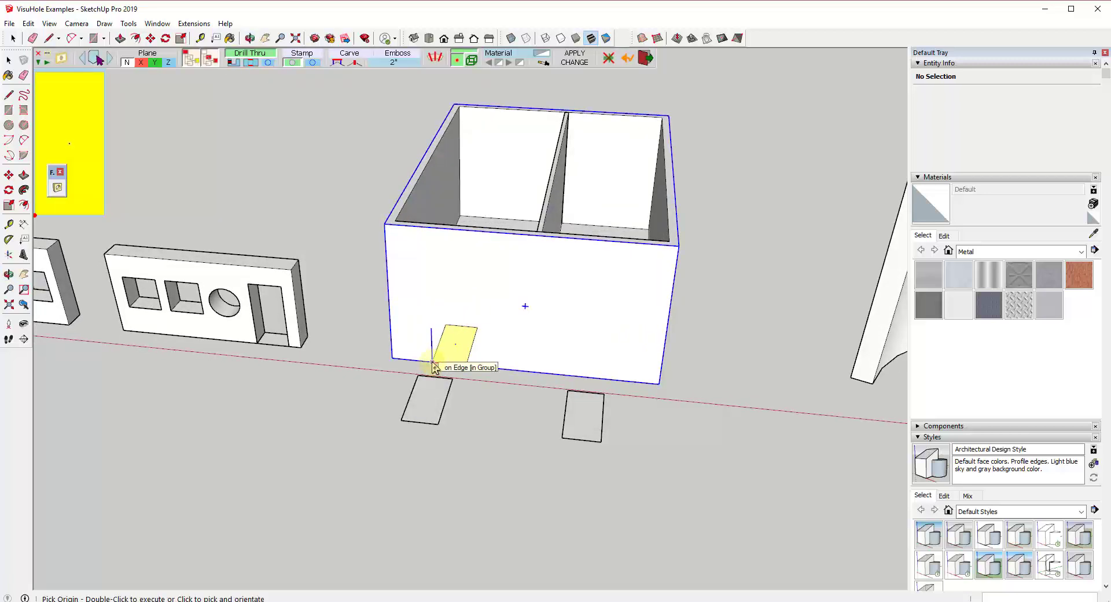
{"action": "key", "text": "Left"}
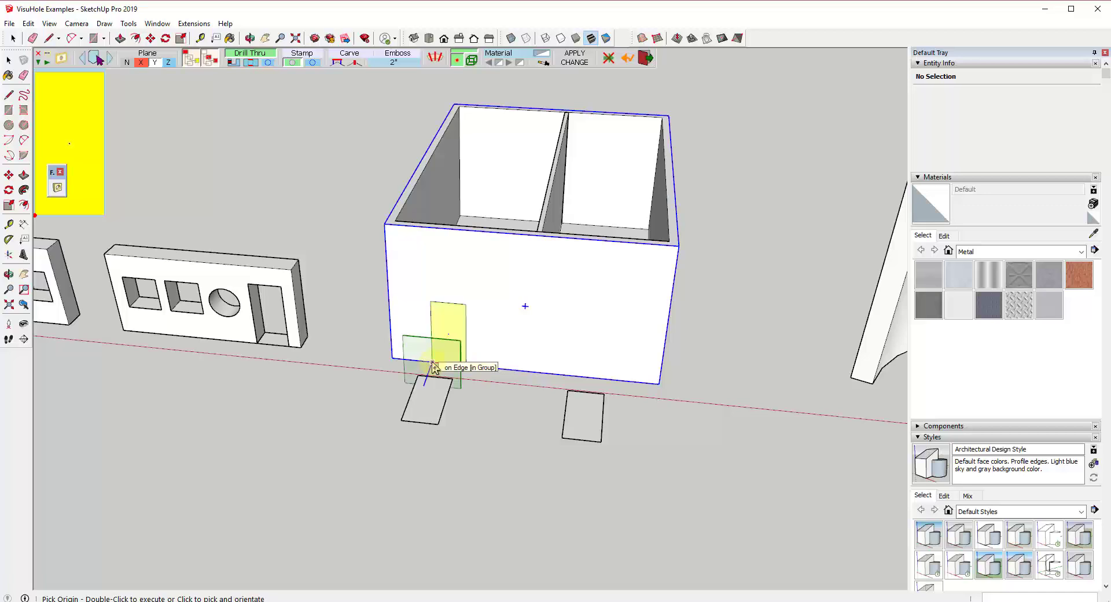
{"action": "double_click", "coordinate": [434, 365]}
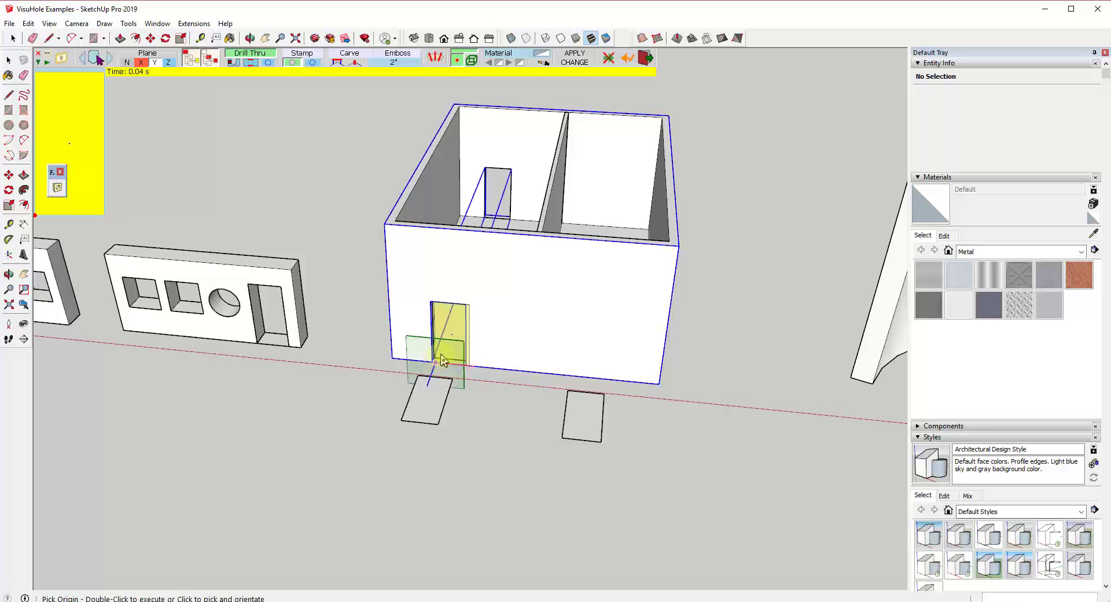
{"action": "double_click", "coordinate": [491, 207]}
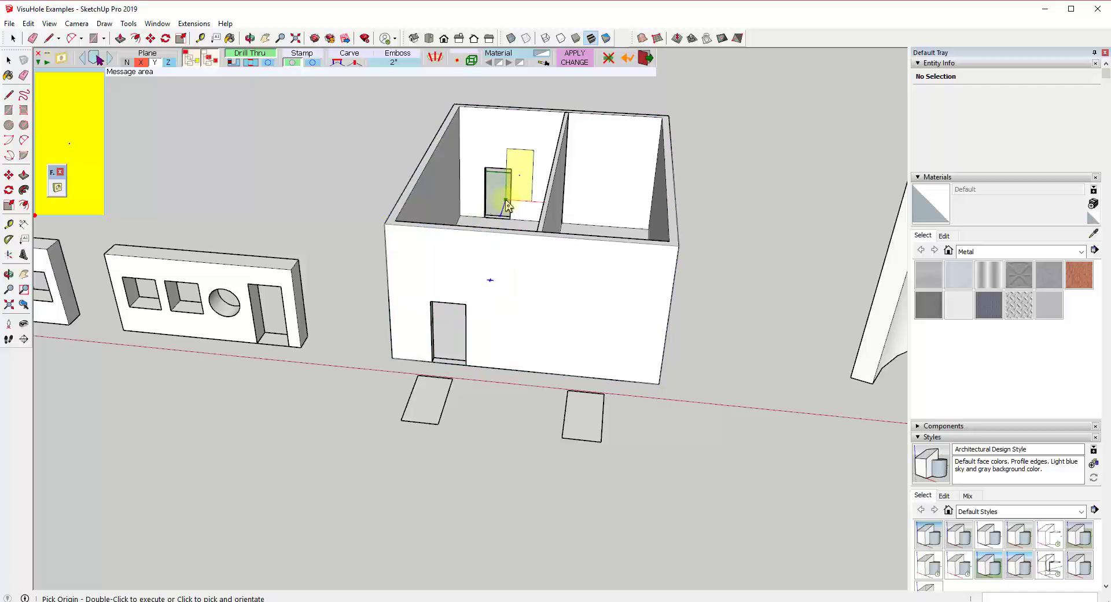
Limit drilling to the first tube only and drill the door stencil at the base of the second room's front wall
{"action": "middle_click_drag", "start_coordinate": [566, 224], "coordinate": [540, 237]}
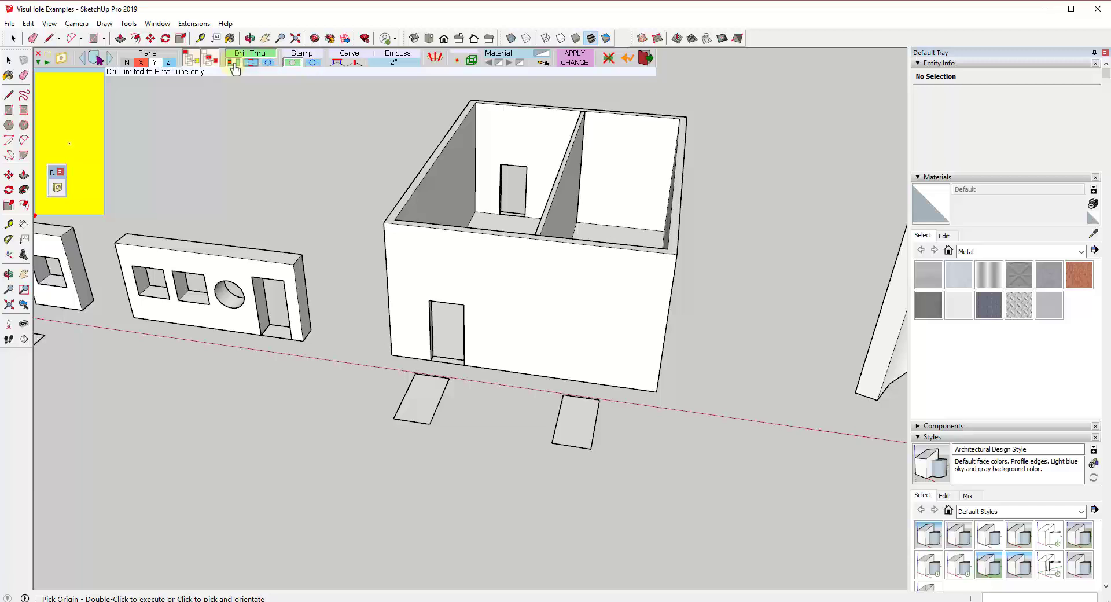
{"action": "left_click", "coordinate": [238, 64]}
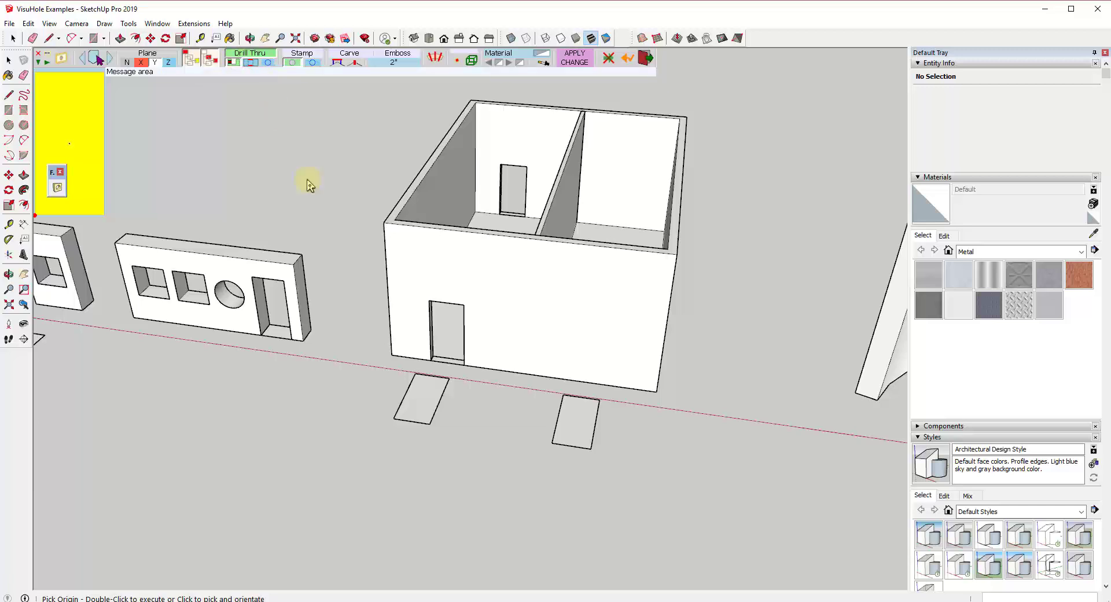
{"action": "double_click", "coordinate": [569, 380]}
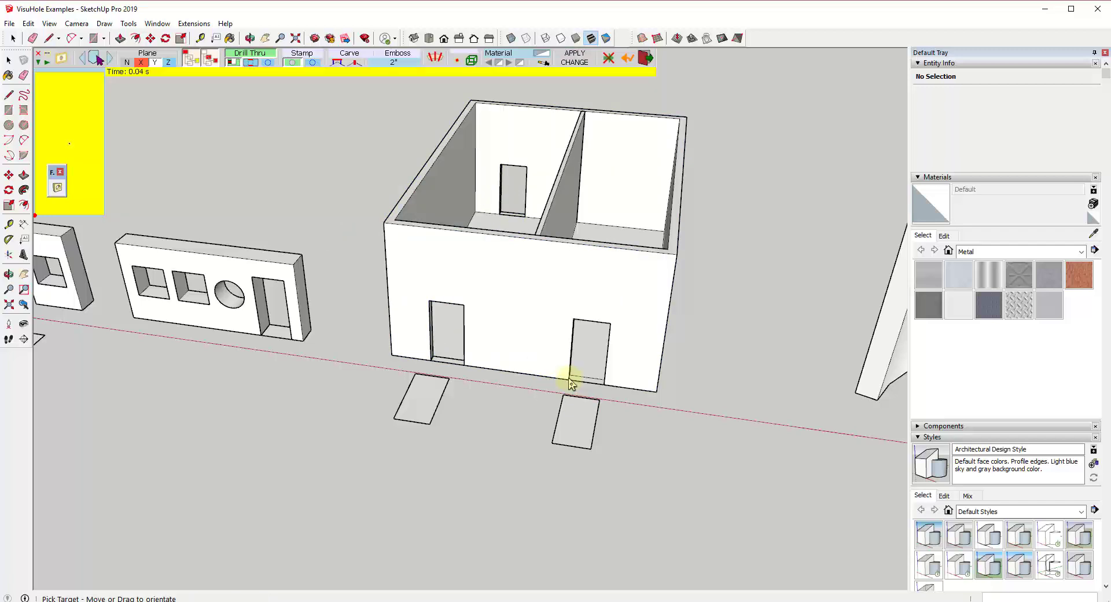
{"action": "left_click", "coordinate": [607, 292]}
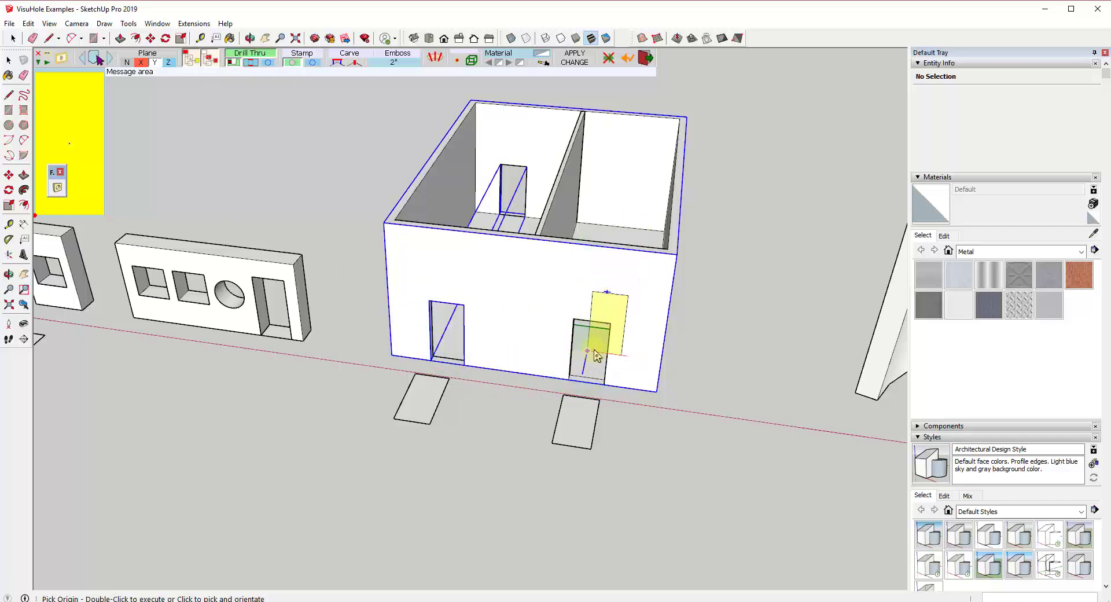
{"action": "double_click", "coordinate": [523, 188]}
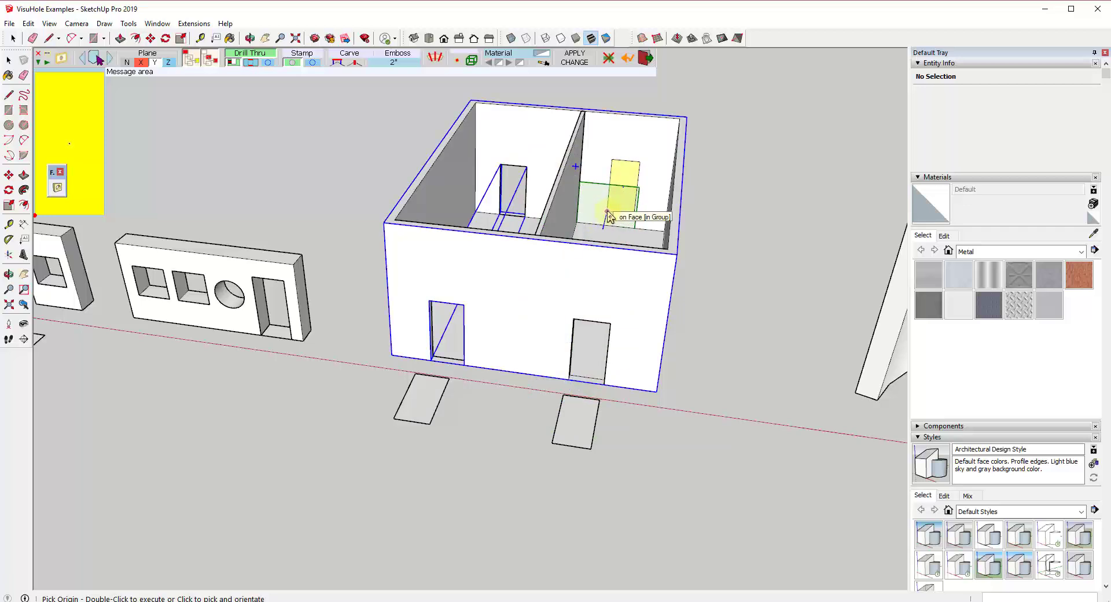
Switch Drill Thru to intersections only without tubes, lock the plane to X, and drill the door stencil at the base of the box's side wall
{"action": "middle_click_drag", "start_coordinate": [609, 234], "coordinate": [397, 248]}
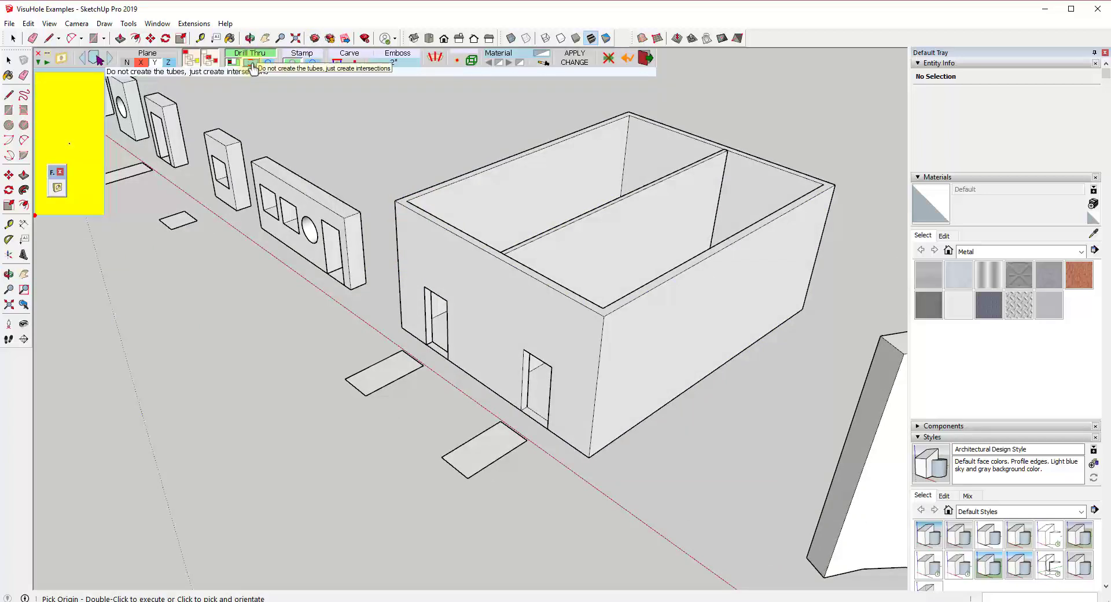
{"action": "scroll", "coordinate": [470, 324], "scroll_direction": "up", "scroll_amount": 5}
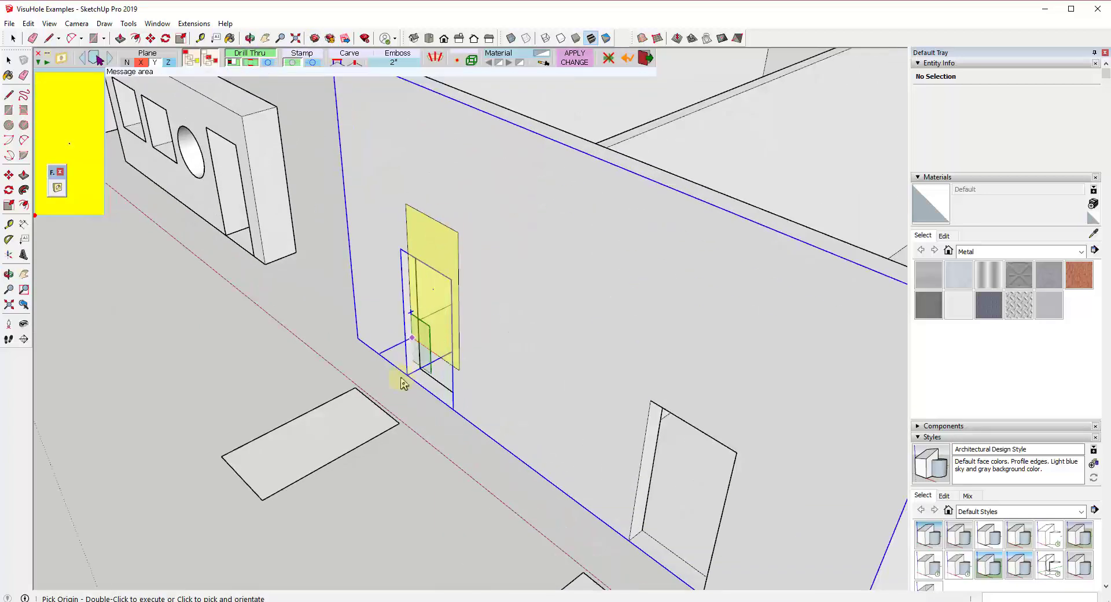
{"action": "middle_click_drag", "start_coordinate": [358, 323], "coordinate": [410, 362]}
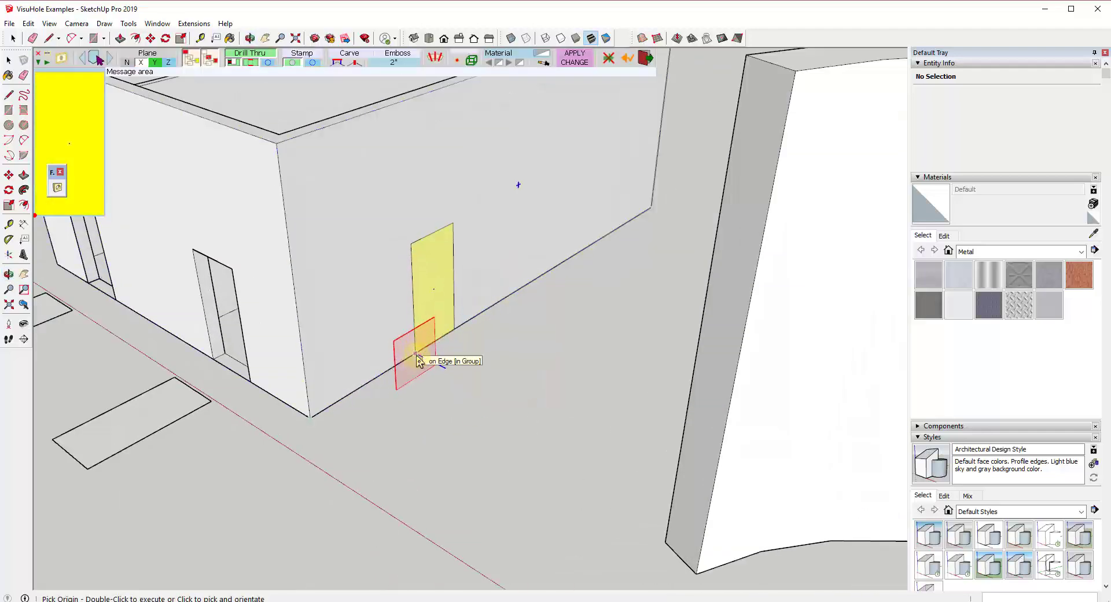
{"action": "left_click", "coordinate": [419, 360]}
{"action": "left_click", "coordinate": [418, 360]}
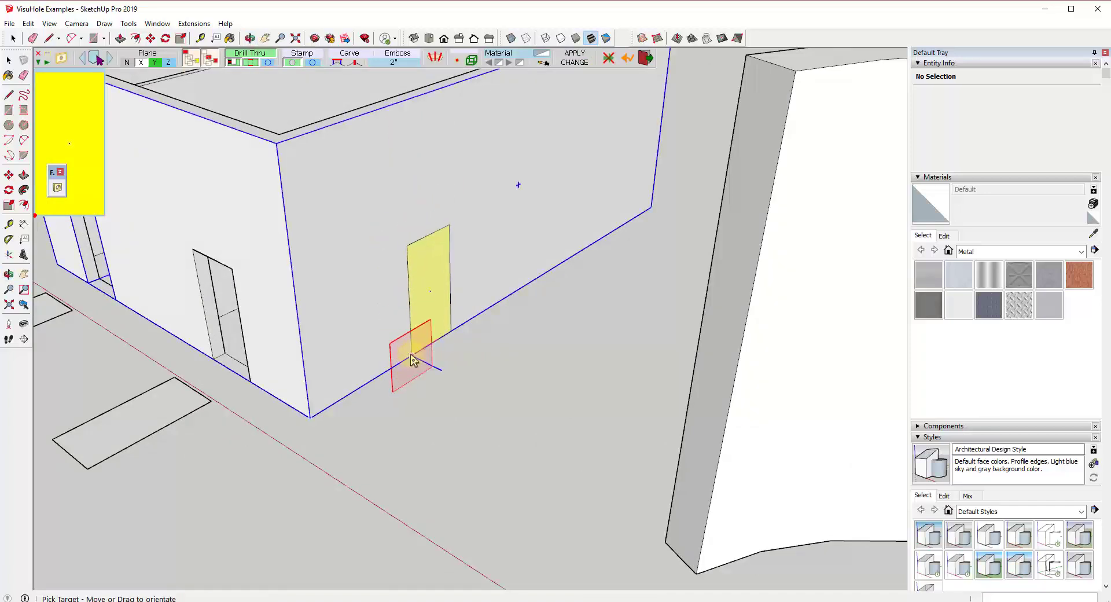
{"action": "double_click", "coordinate": [412, 360]}
{"action": "left_click", "coordinate": [414, 360]}
Examine the new side-wall opening and its untubed wall thickness from several angles
{"action": "scroll", "coordinate": [429, 356], "scroll_direction": "up", "scroll_amount": 8}
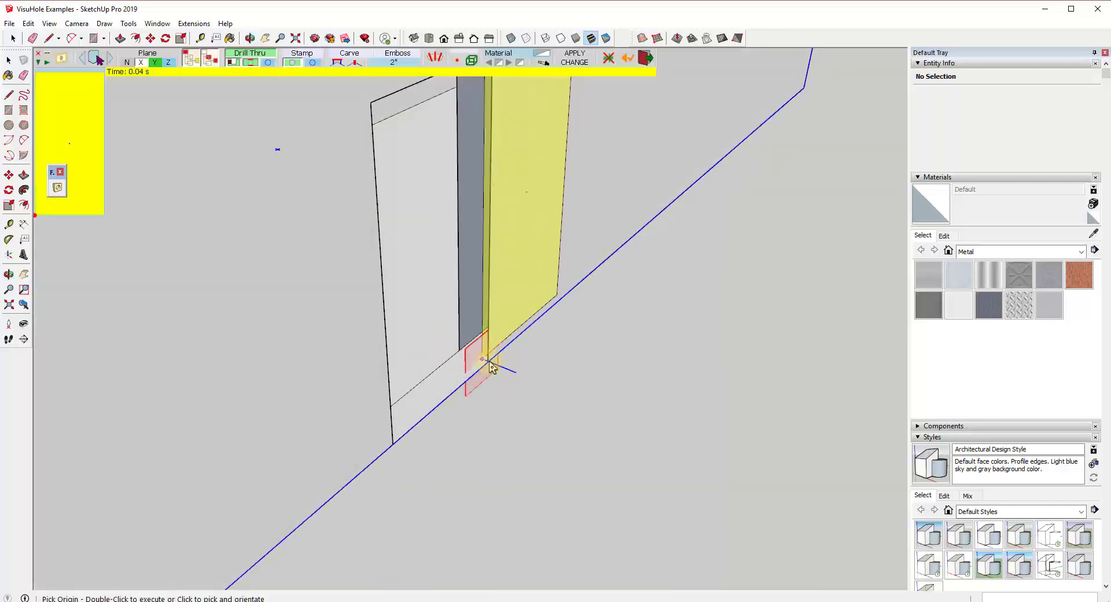
{"action": "scroll", "coordinate": [514, 335], "scroll_direction": "down", "scroll_amount": 3}
{"action": "scroll", "coordinate": [509, 198], "scroll_direction": "up", "scroll_amount": 2}
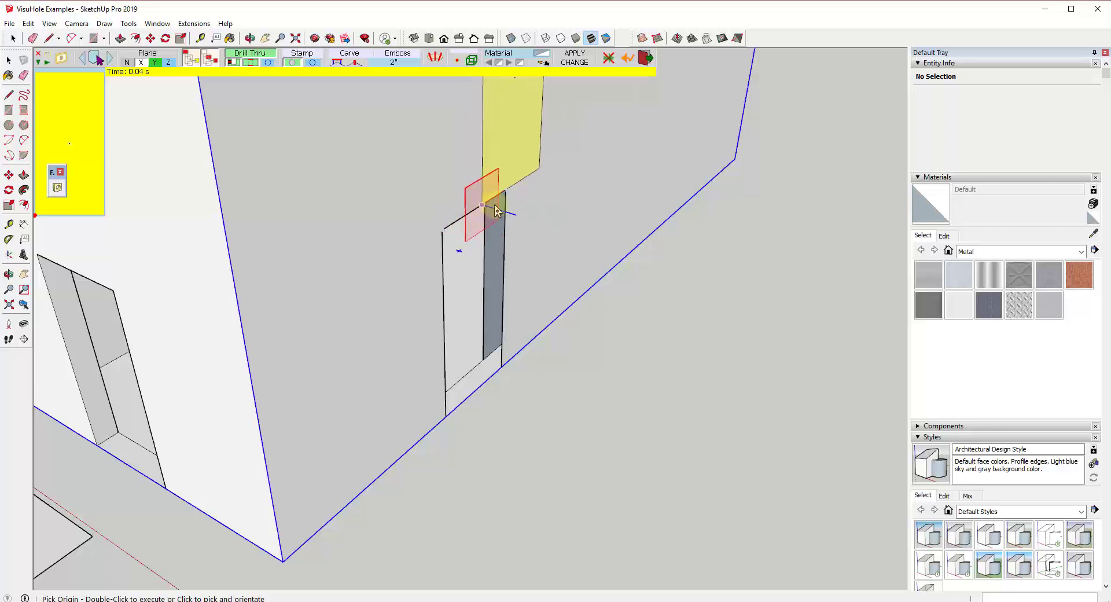
{"action": "middle_click_drag", "start_coordinate": [513, 253], "coordinate": [577, 230]}
{"action": "scroll", "coordinate": [577, 230], "scroll_direction": "down", "scroll_amount": 2}
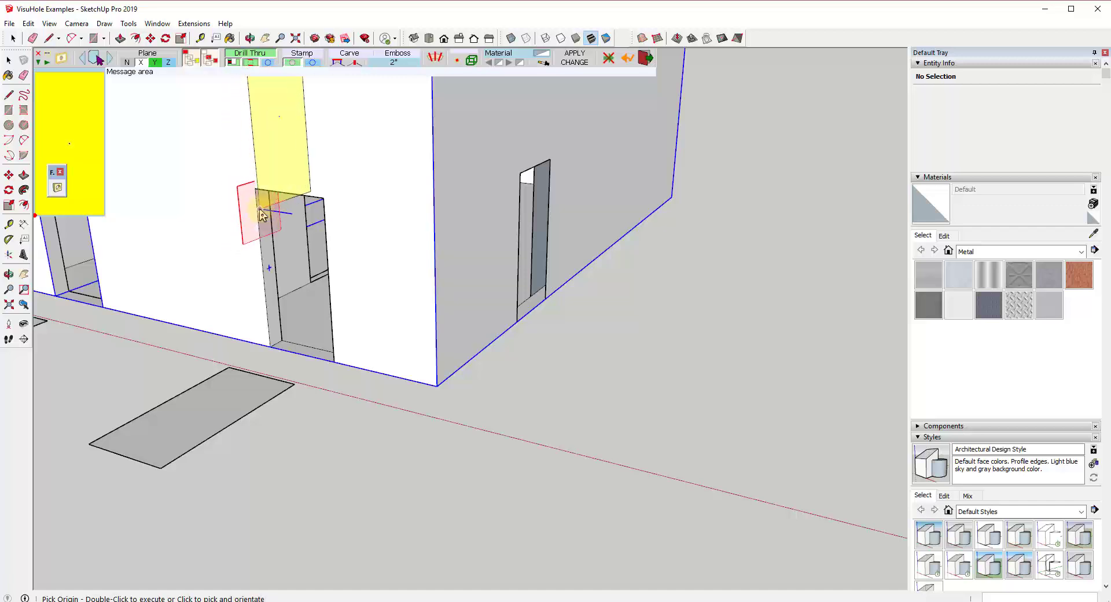
{"action": "middle_click_drag", "start_coordinate": [463, 222], "coordinate": [548, 298]}
{"action": "scroll", "coordinate": [467, 338], "scroll_direction": "down", "scroll_amount": 5}
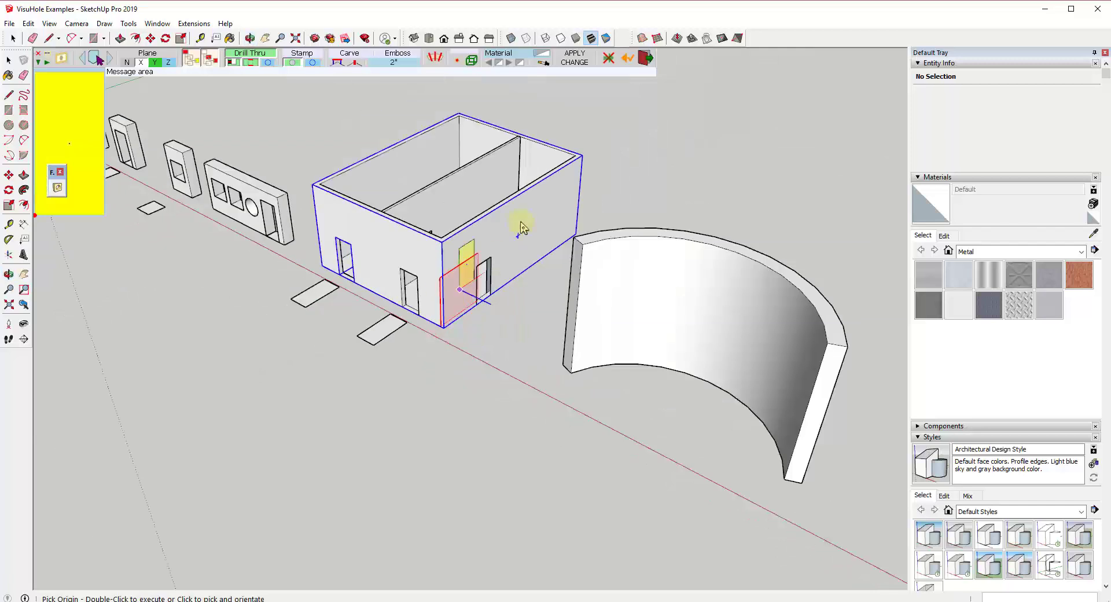
{"action": "scroll", "coordinate": [525, 231], "scroll_direction": "up", "scroll_amount": 5}
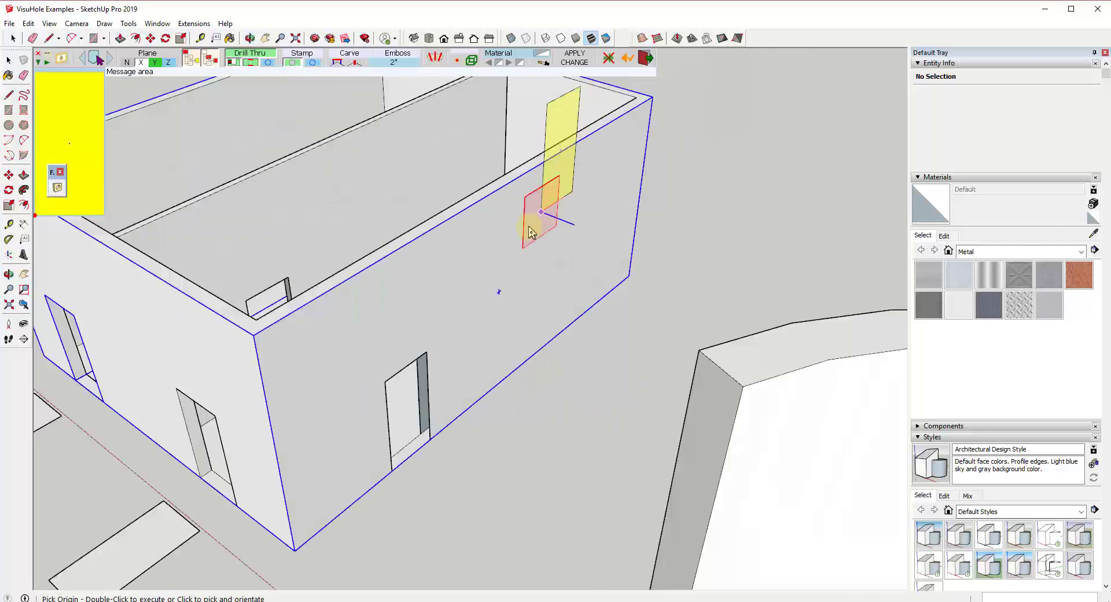
Turn tubes back on, enable guide lines instead of edges, and drill the door stencil near the far end of the side wall's base
{"action": "left_click", "coordinate": [254, 64]}
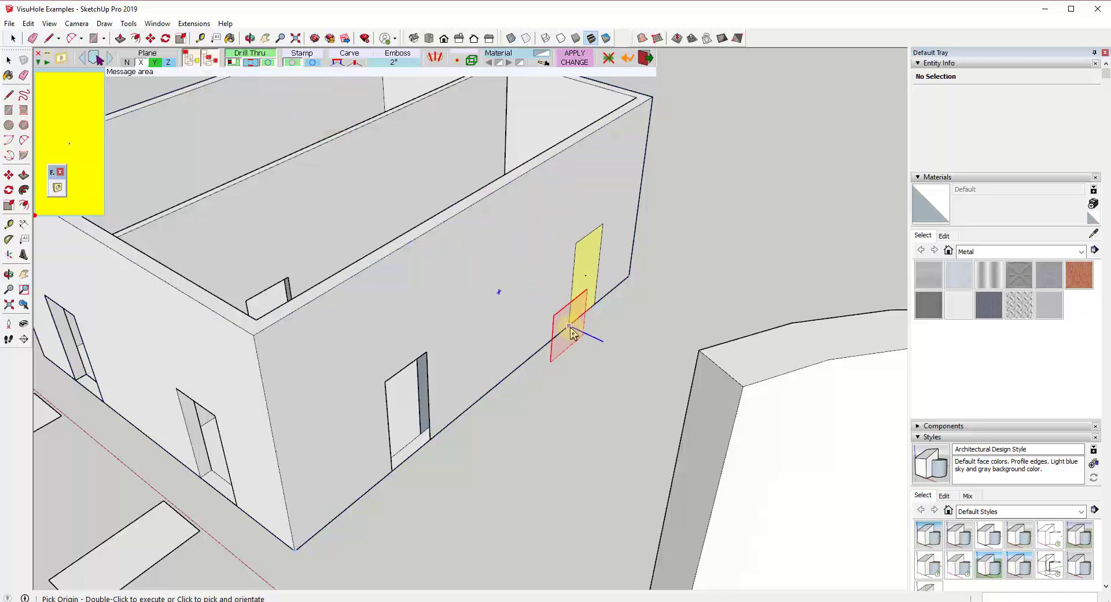
{"action": "double_click", "coordinate": [569, 327]}
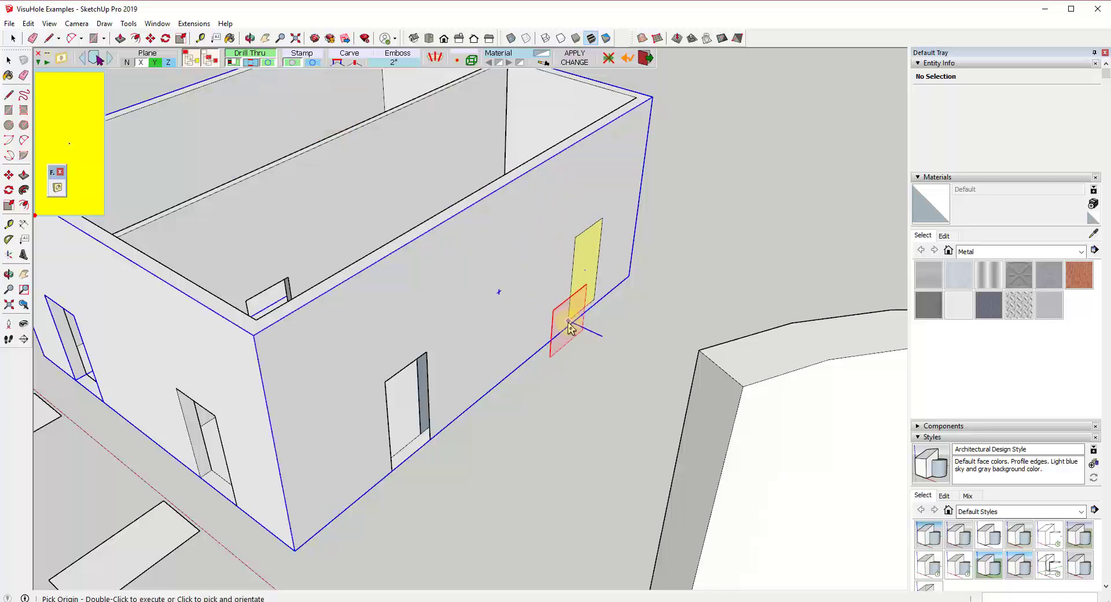
{"action": "double_click", "coordinate": [570, 326]}
{"action": "middle_click_drag", "start_coordinate": [603, 278], "coordinate": [600, 248]}
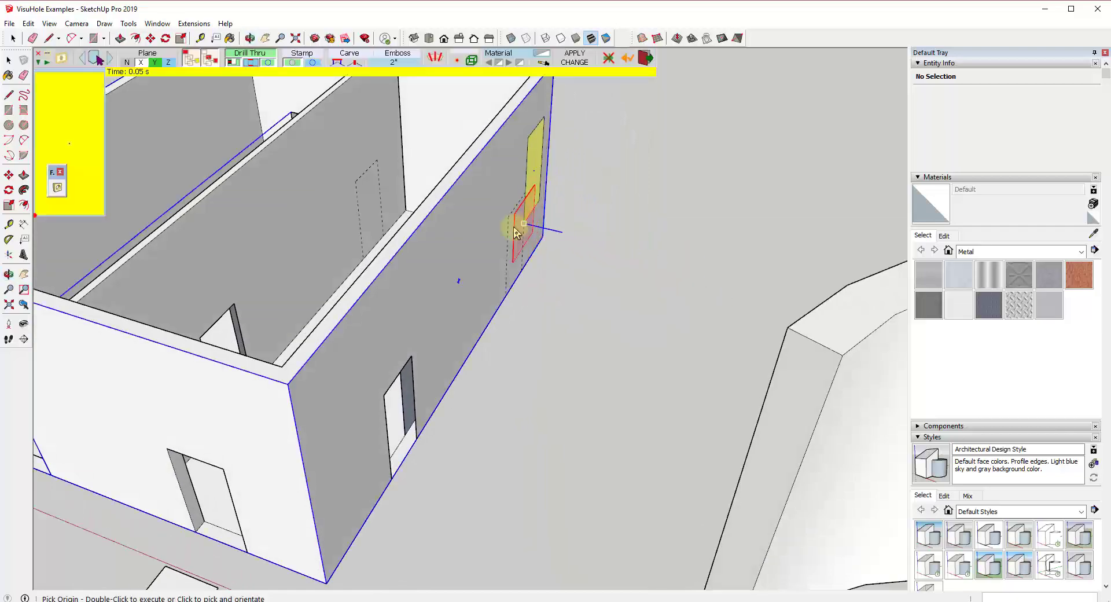
{"action": "middle_click_drag", "start_coordinate": [417, 241], "coordinate": [620, 223]}
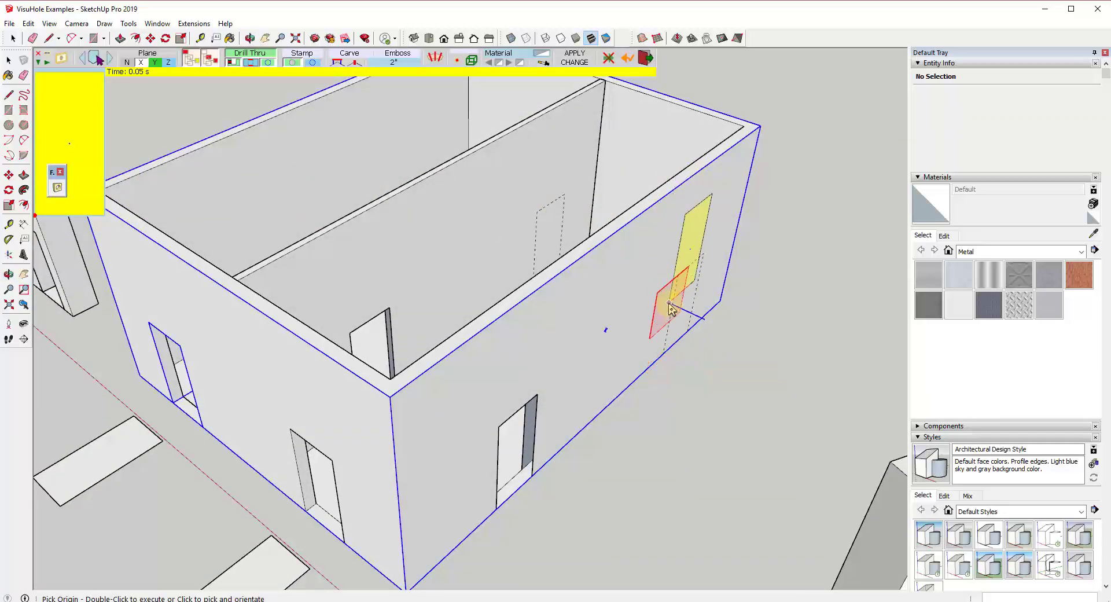
Drill a second guide-line door outline at the base of the side wall, beside the first one
{"action": "left_click", "coordinate": [231, 64]}
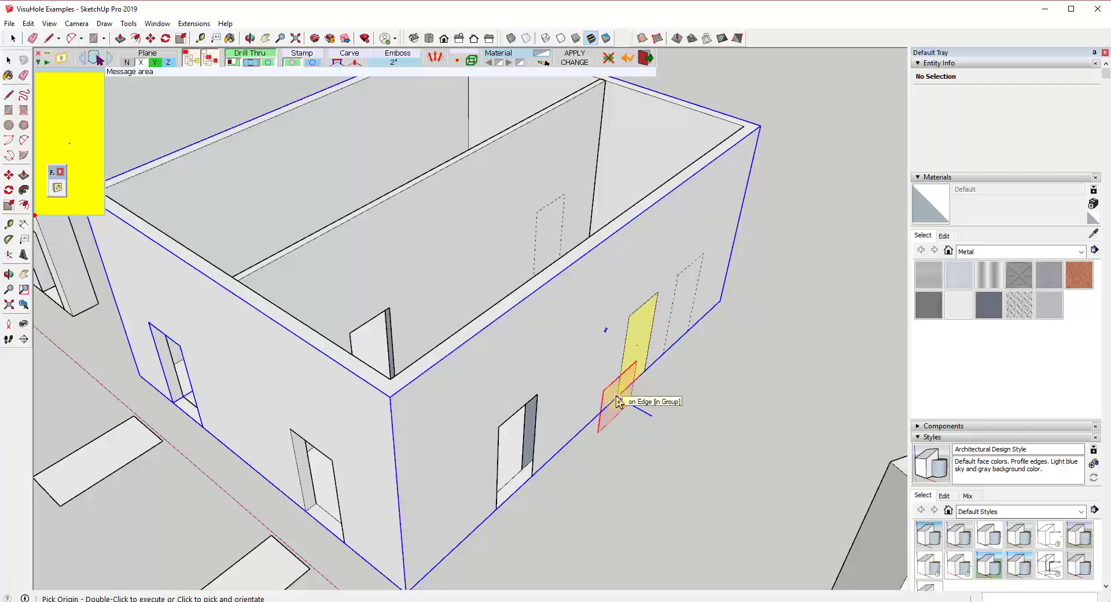
{"action": "middle_click_drag", "start_coordinate": [702, 322], "coordinate": [714, 353]}
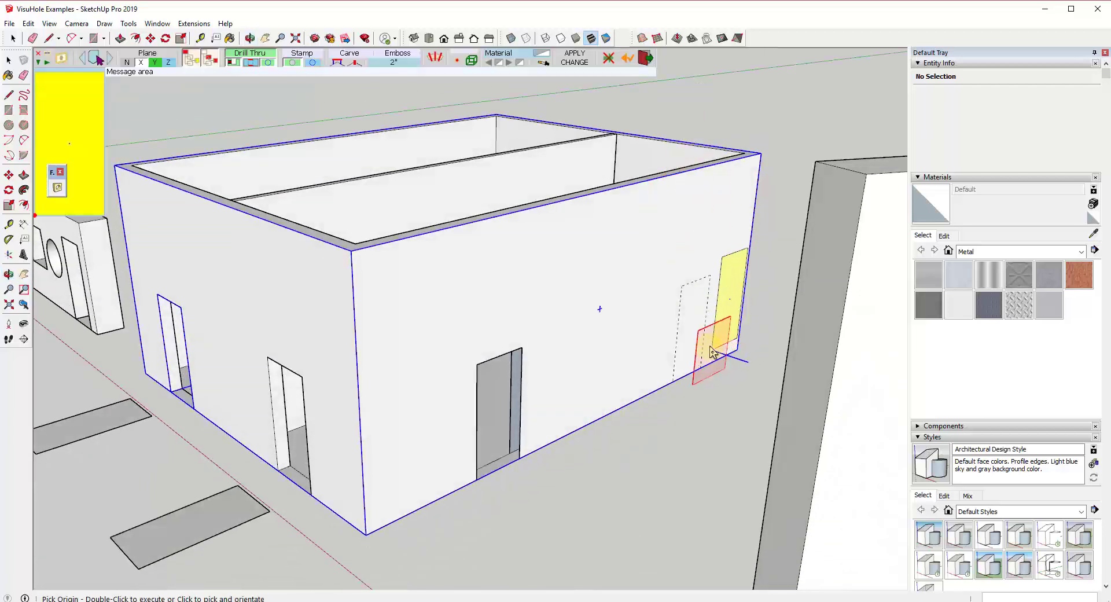
{"action": "scroll", "coordinate": [712, 351], "scroll_direction": "up", "scroll_amount": 4}
{"action": "scroll", "coordinate": [671, 307], "scroll_direction": "down", "scroll_amount": 7}
{"action": "middle_click_drag", "start_coordinate": [654, 307], "coordinate": [674, 351]}
{"action": "scroll", "coordinate": [688, 360], "scroll_direction": "down", "scroll_amount": 2}
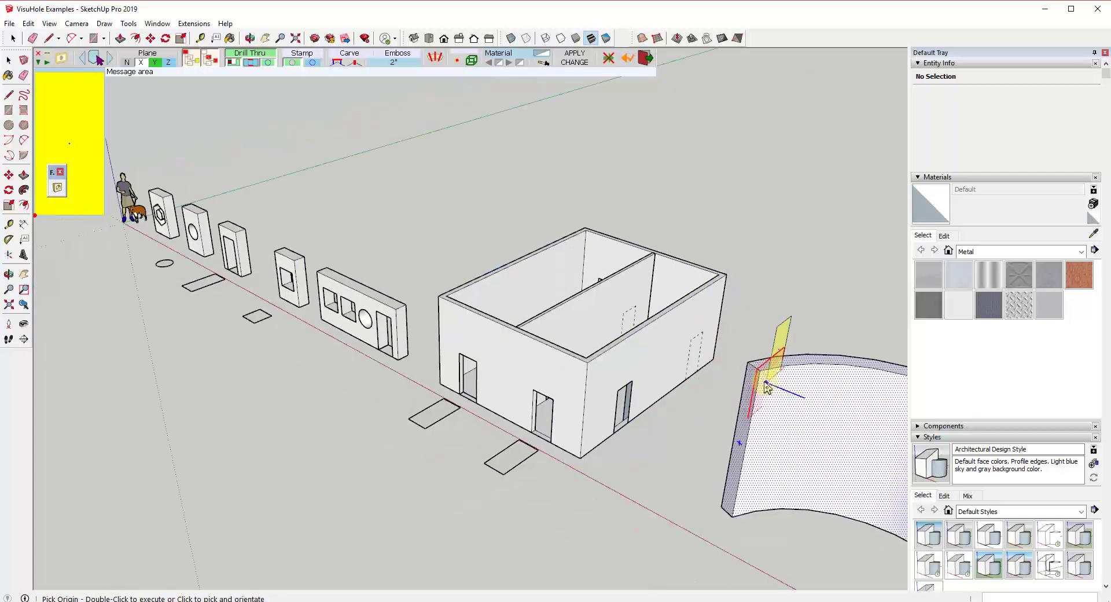
{"action": "scroll", "coordinate": [707, 356], "scroll_direction": "up", "scroll_amount": 6}
{"action": "middle_click_drag", "start_coordinate": [689, 375], "coordinate": [699, 404]}
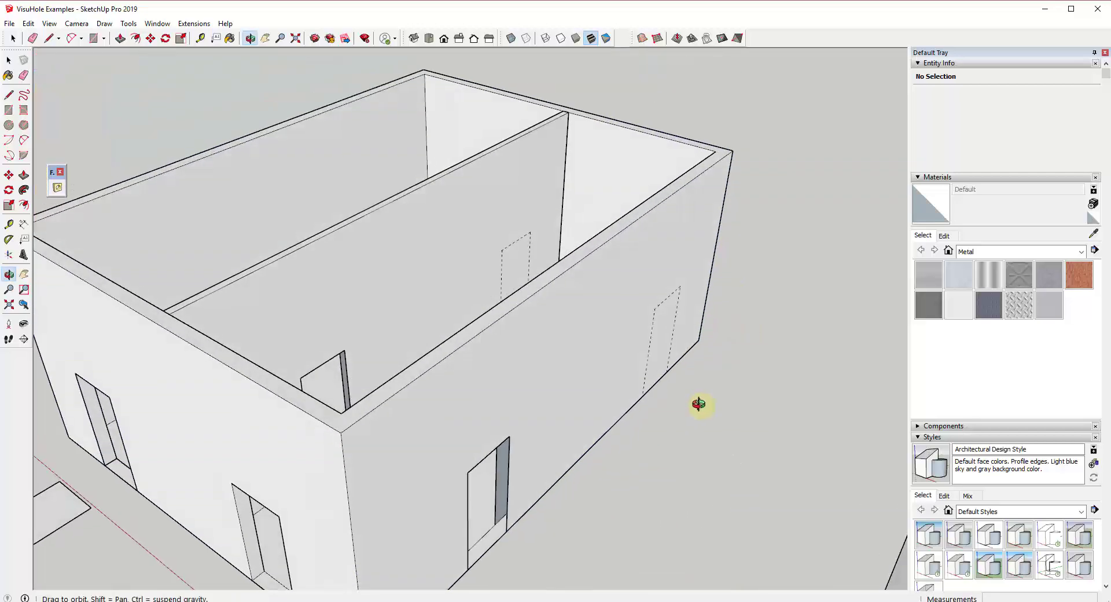
{"action": "left_click", "coordinate": [601, 439]}
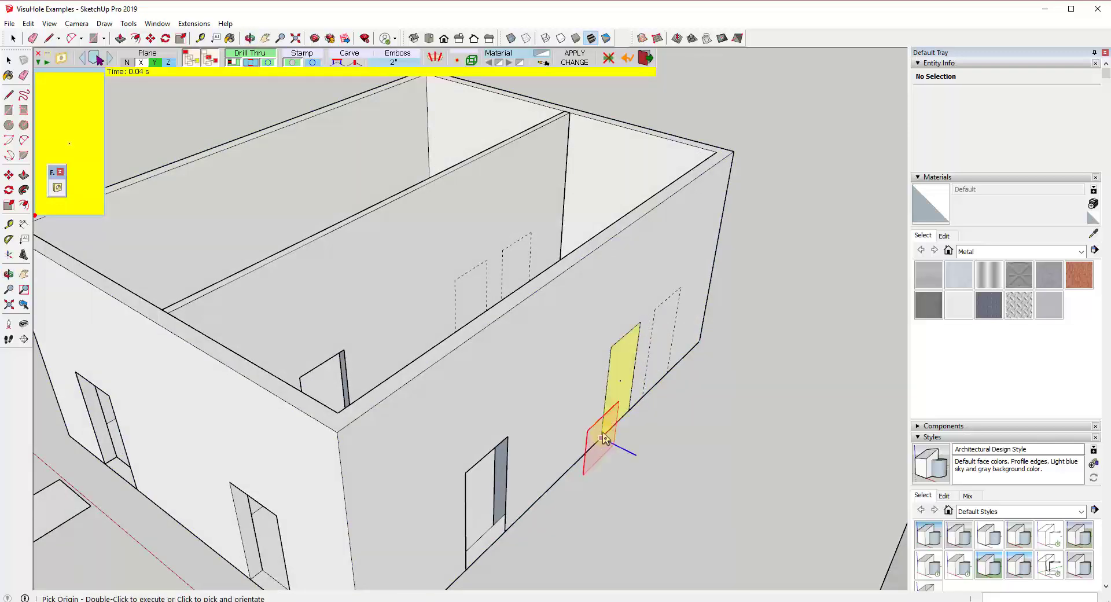
{"action": "middle_click_drag", "start_coordinate": [501, 322], "coordinate": [811, 347]}
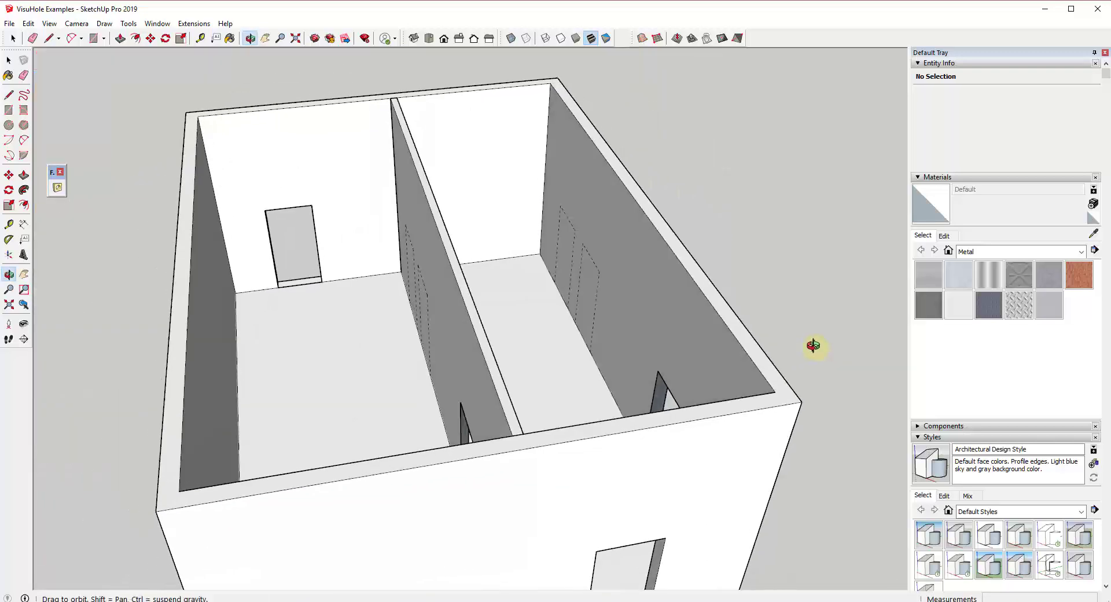
{"action": "middle_click_drag", "start_coordinate": [670, 286], "coordinate": [475, 243]}
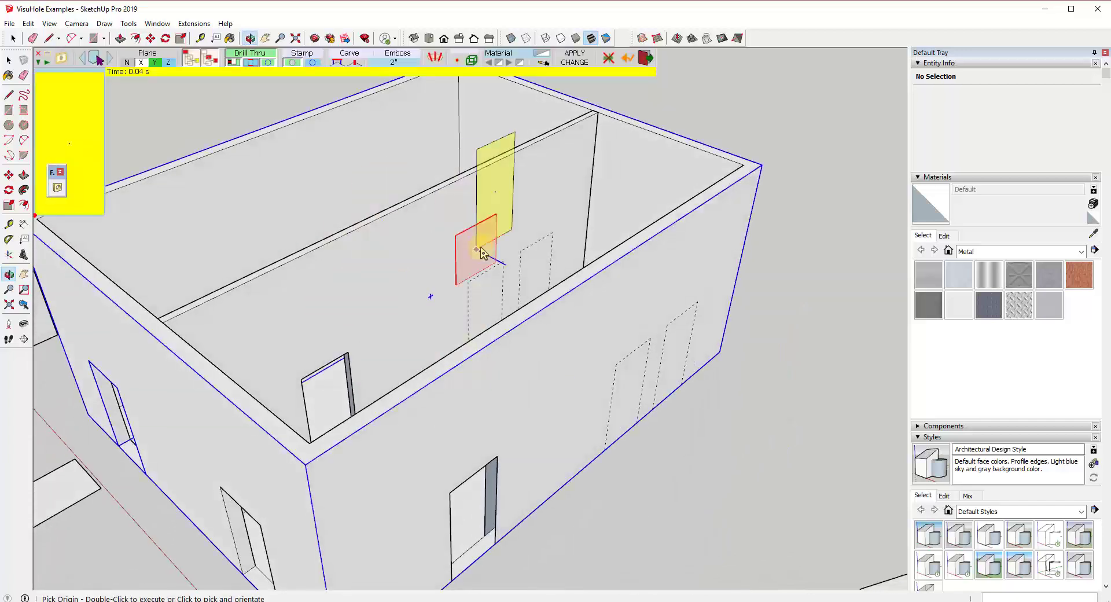
Disable recursion from the top parent group and drill a third guide-line door outline beside the other two
{"action": "left_click", "coordinate": [192, 63]}
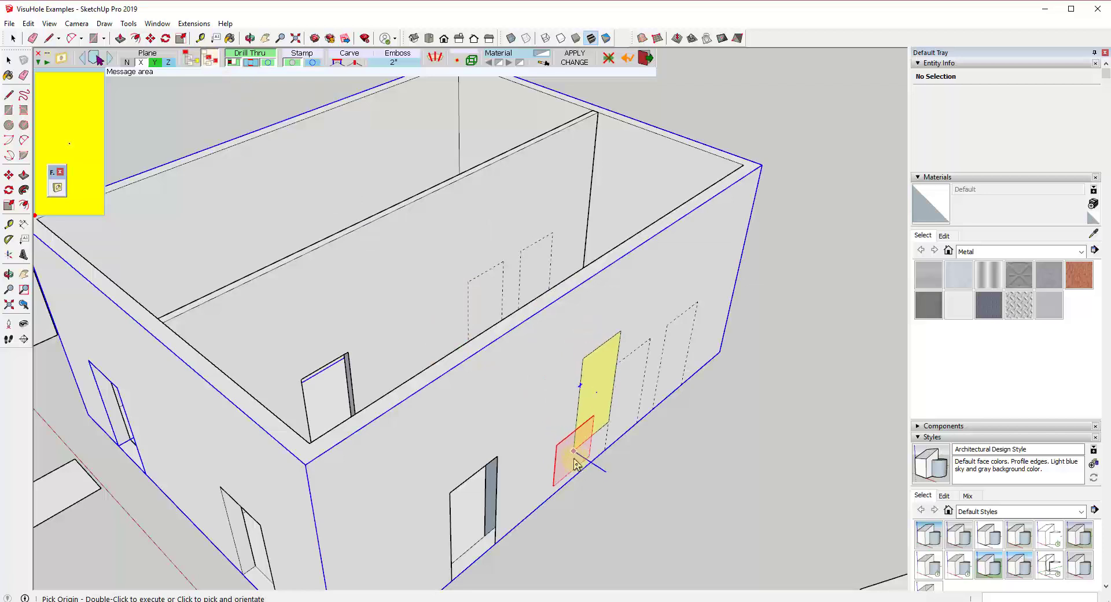
{"action": "left_click", "coordinate": [561, 494]}
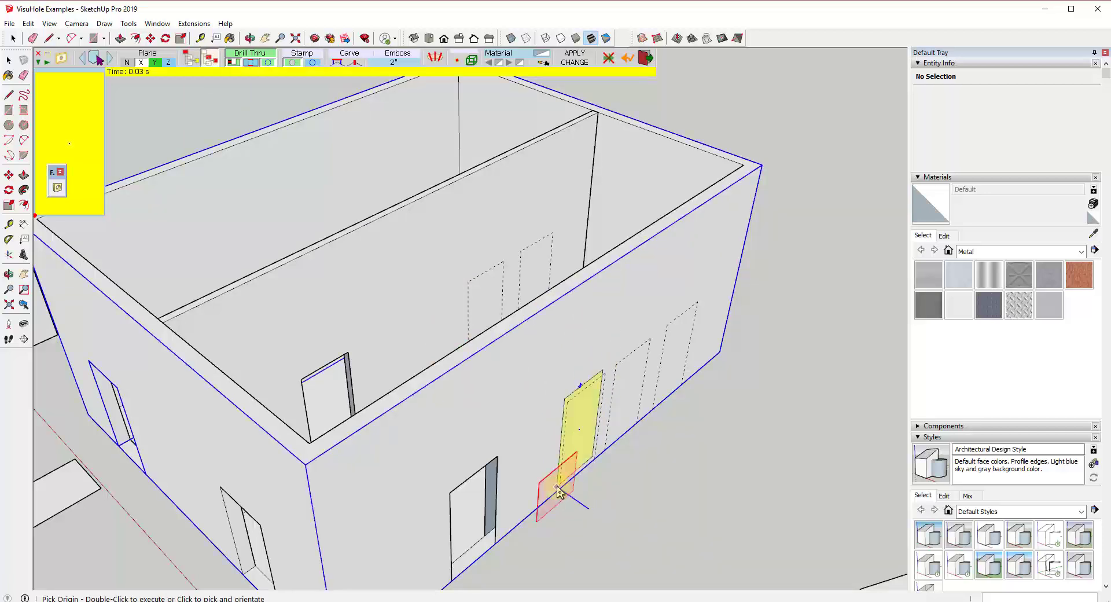
{"action": "middle_click_drag", "start_coordinate": [192, 65], "coordinate": [474, 398]}
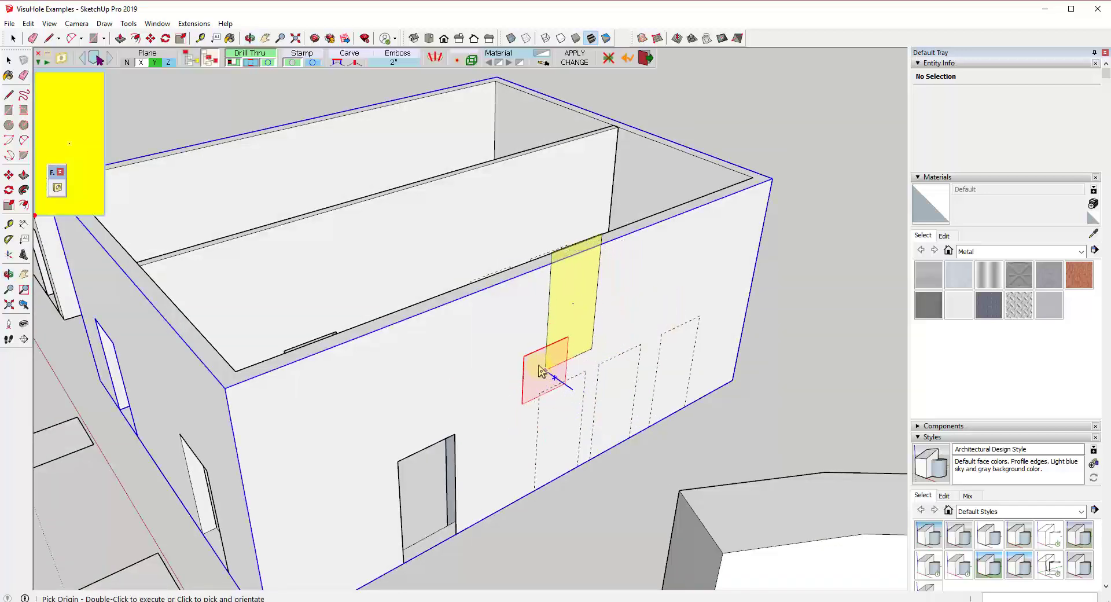
Select the whole box group, restart VisuHole on that selection, and turn recursion from the top parent back on
{"action": "key", "text": "space"}
{"action": "left_click", "coordinate": [458, 304]}
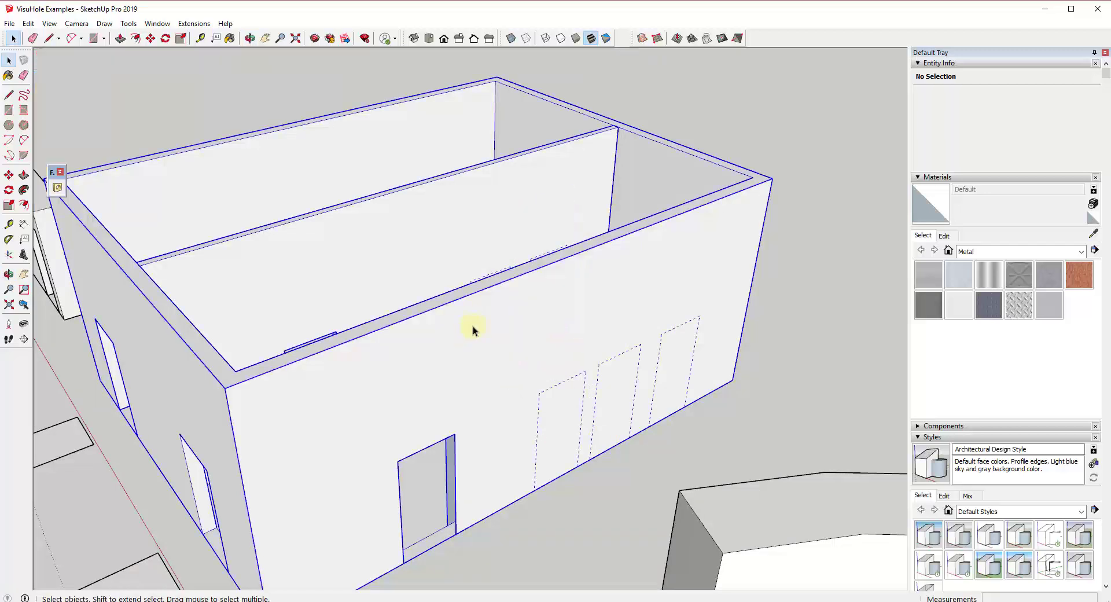
{"action": "scroll", "coordinate": [519, 372], "scroll_direction": "down", "scroll_amount": 3}
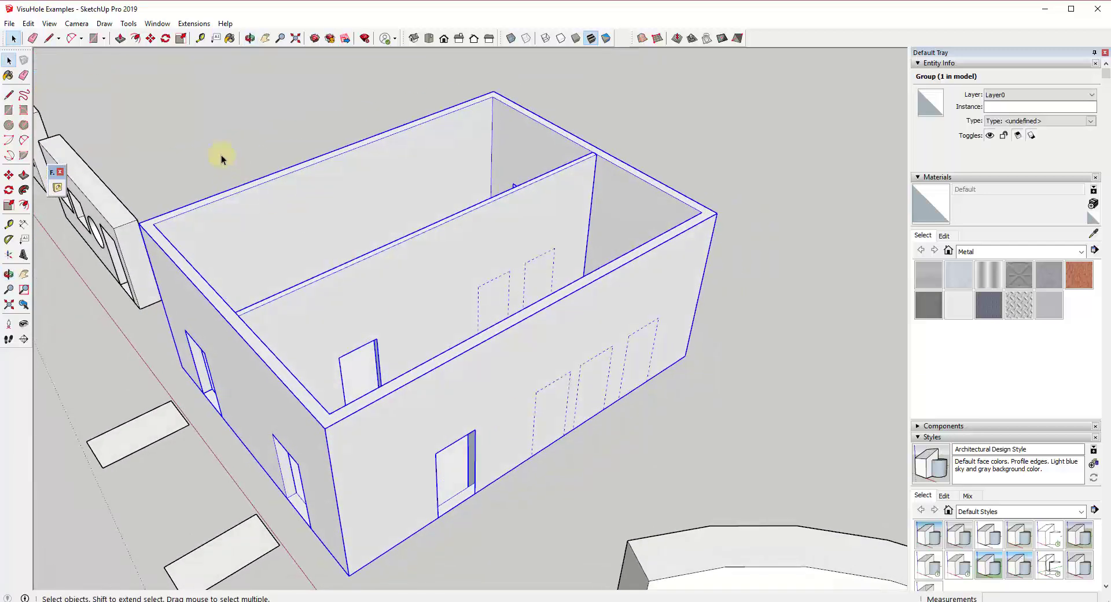
{"action": "left_click", "coordinate": [58, 187]}
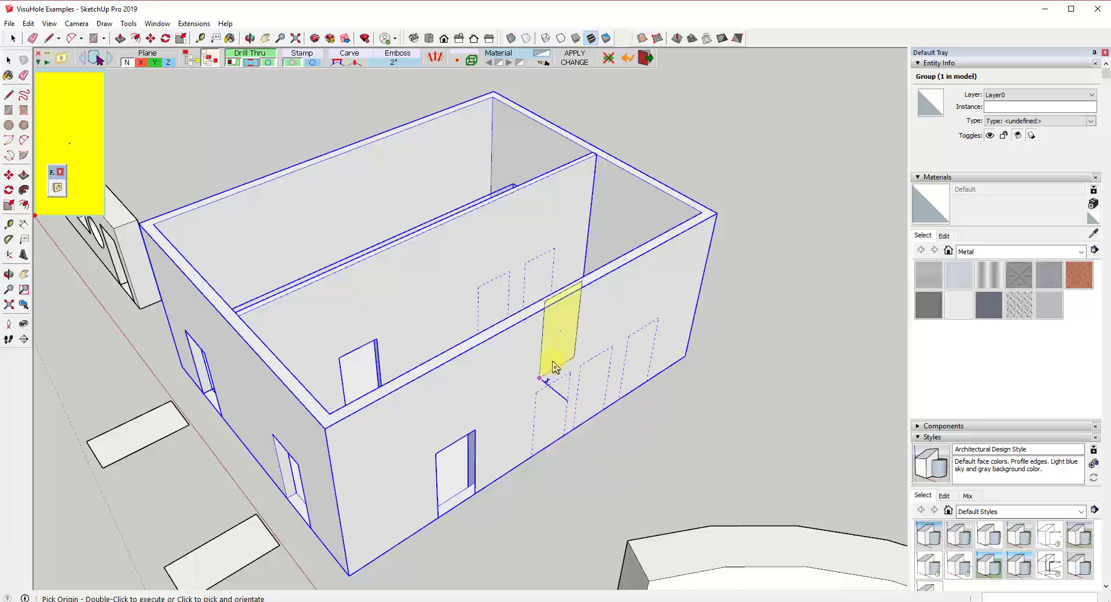
{"action": "left_click", "coordinate": [348, 246]}
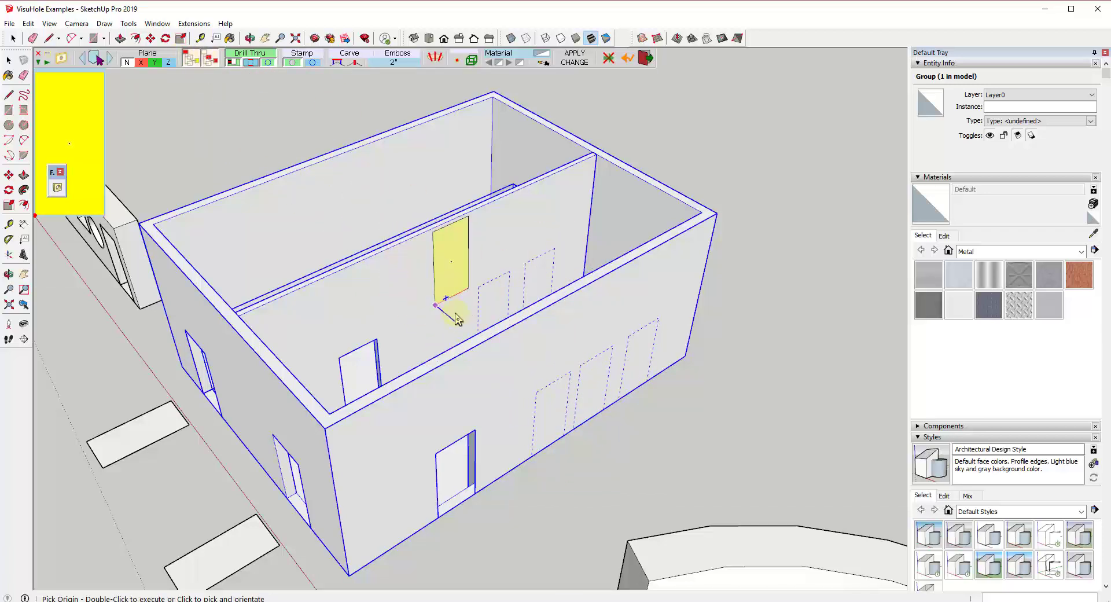
{"action": "scroll", "coordinate": [463, 389], "scroll_direction": "down", "scroll_amount": 5}
{"action": "middle_click_drag", "start_coordinate": [496, 346], "coordinate": [637, 301]}
{"action": "scroll", "coordinate": [666, 283], "scroll_direction": "up", "scroll_amount": 6}
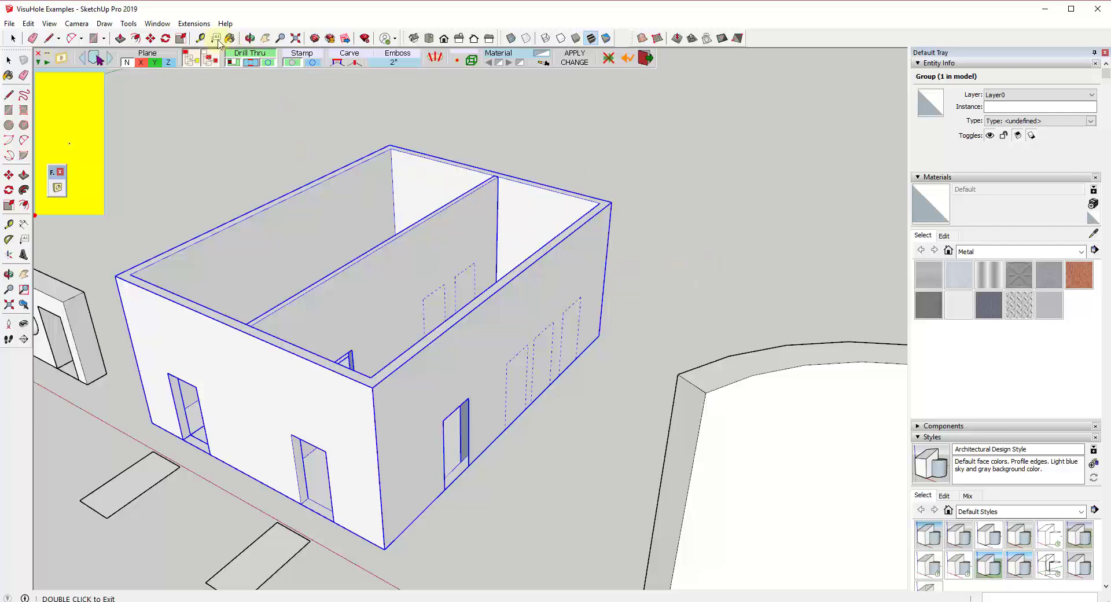
{"action": "middle_click_drag", "start_coordinate": [428, 264], "coordinate": [560, 319]}
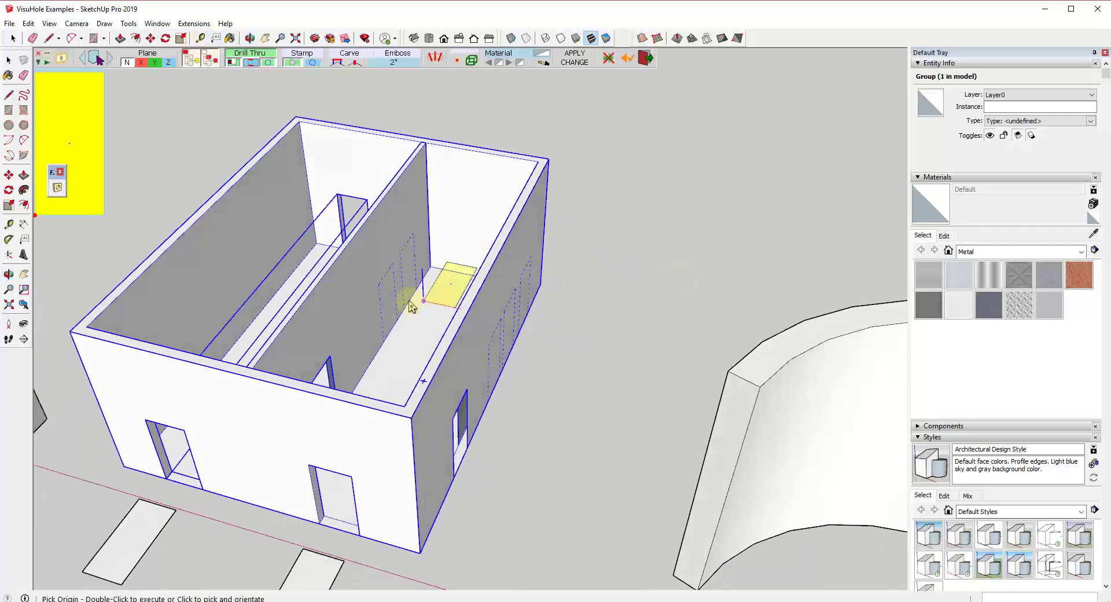
Exit VisuHole and inspect the first curved wall by selecting its inner surface, clearing the selection when done
{"action": "scroll", "coordinate": [484, 380], "scroll_direction": "down", "scroll_amount": 3}
{"action": "middle_click_drag", "start_coordinate": [560, 386], "coordinate": [497, 321]}
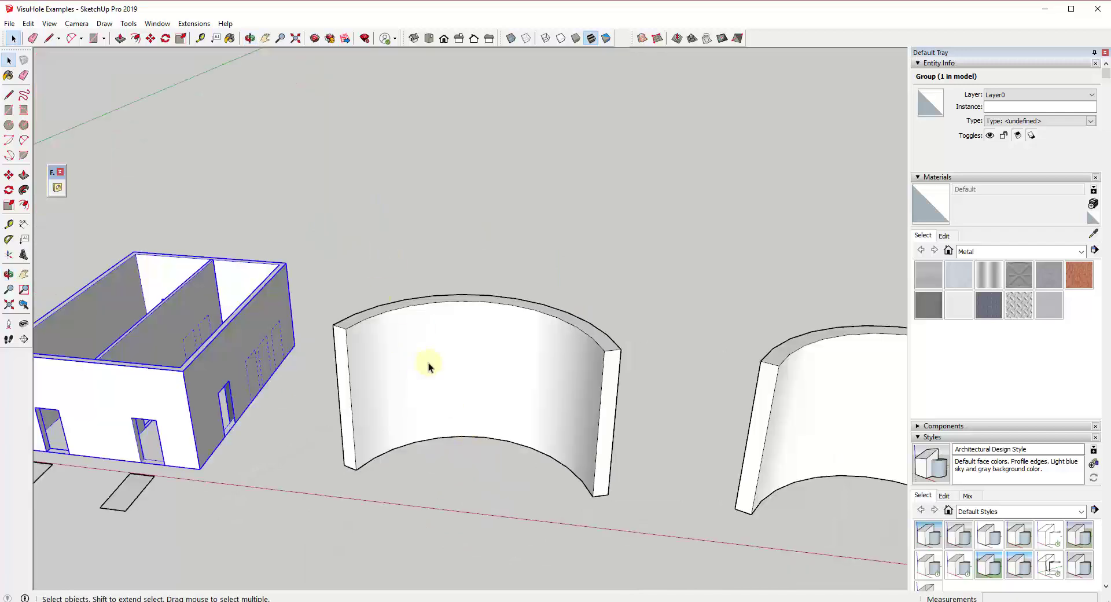
{"action": "middle_click_drag", "start_coordinate": [509, 234], "coordinate": [573, 297]}
{"action": "scroll", "coordinate": [541, 446], "scroll_direction": "down", "scroll_amount": 3}
{"action": "scroll", "coordinate": [538, 448], "scroll_direction": "up", "scroll_amount": 3}
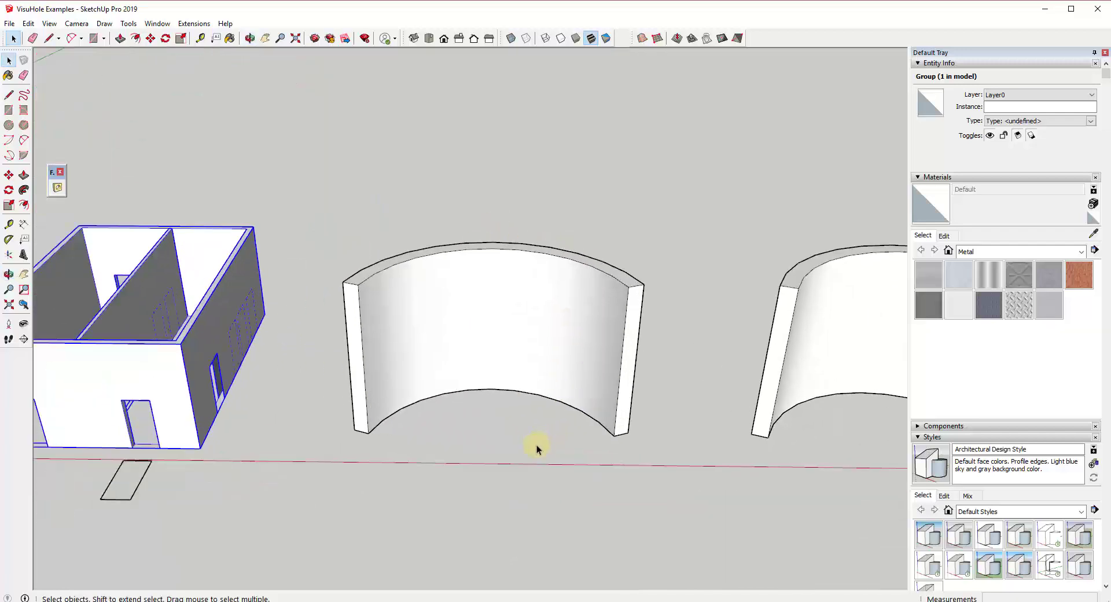
{"action": "middle_click_drag", "start_coordinate": [485, 450], "coordinate": [485, 427]}
{"action": "left_click", "coordinate": [474, 335]}
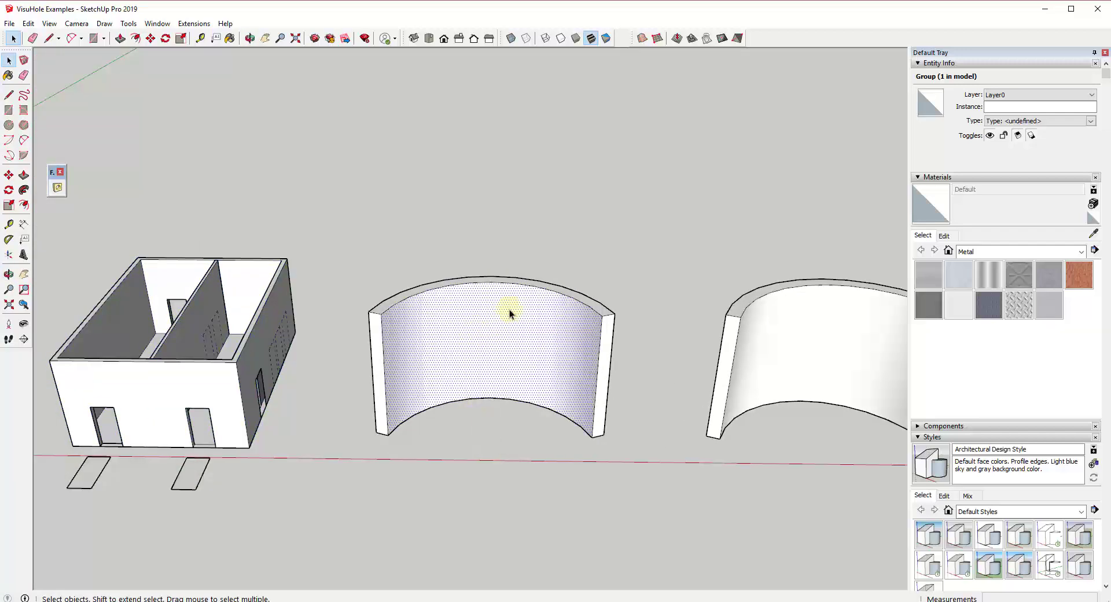
{"action": "left_click", "coordinate": [351, 421]}
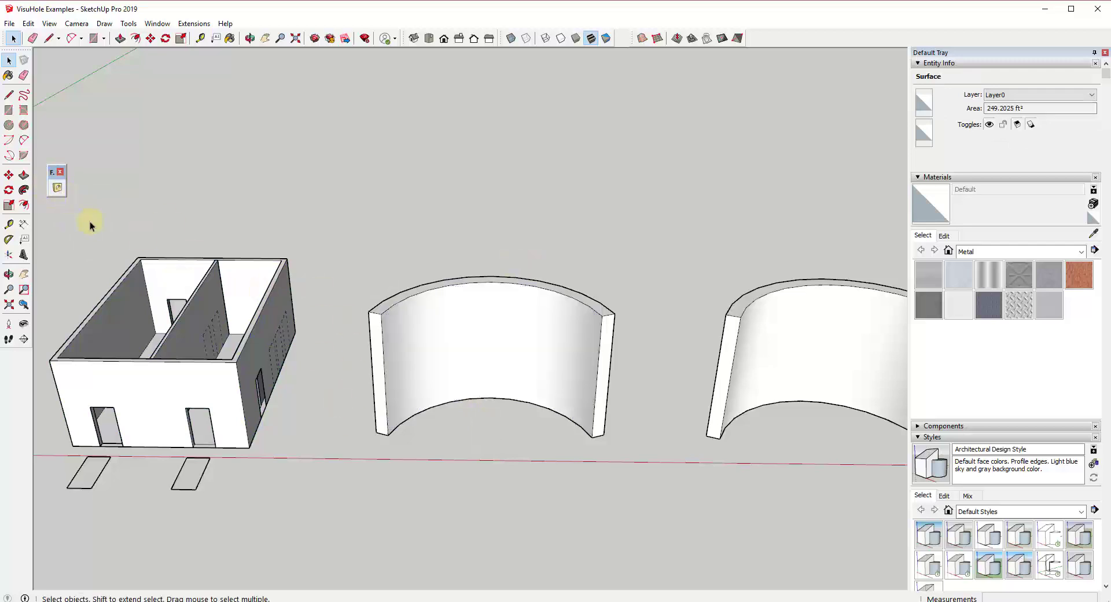
Restart VisuHole, step back through the stencil history to the hexagon stencil, and enable following the surface when placing the stencil
{"action": "left_click", "coordinate": [57, 187]}
{"action": "left_click", "coordinate": [83, 59]}
{"action": "left_click", "coordinate": [83, 59]}
{"action": "left_click", "coordinate": [84, 60]}
{"action": "left_click", "coordinate": [84, 59]}
{"action": "left_click", "coordinate": [84, 59]}
{"action": "left_click", "coordinate": [84, 60]}
{"action": "left_click", "coordinate": [84, 60]}
{"action": "left_click", "coordinate": [83, 60]}
{"action": "left_click", "coordinate": [84, 59]}
{"action": "left_click", "coordinate": [84, 60]}
{"action": "left_click", "coordinate": [110, 58]}
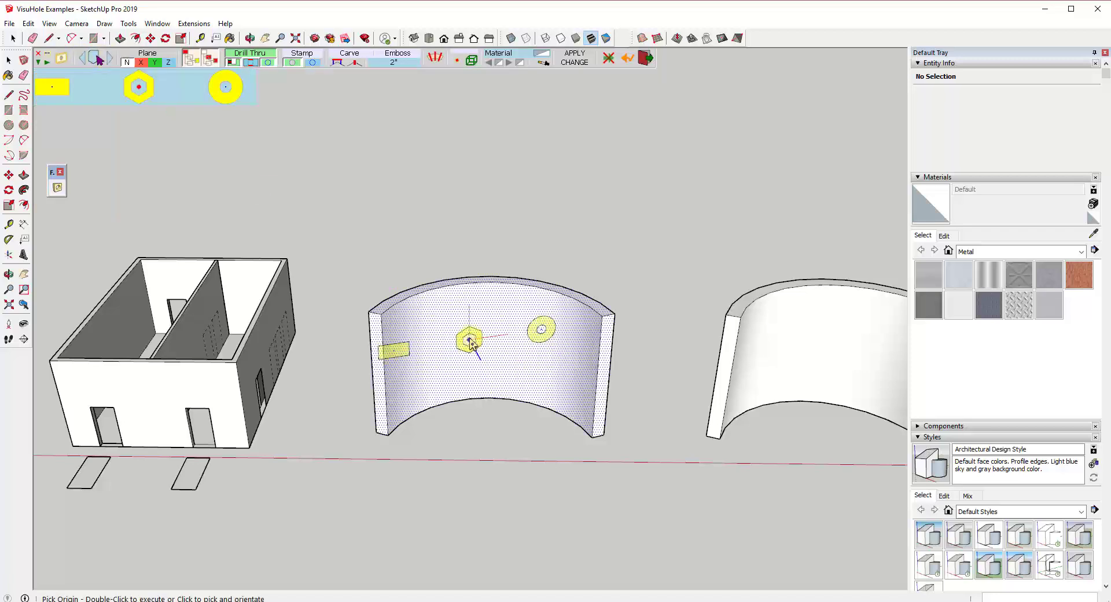
{"action": "left_click", "coordinate": [434, 59]}
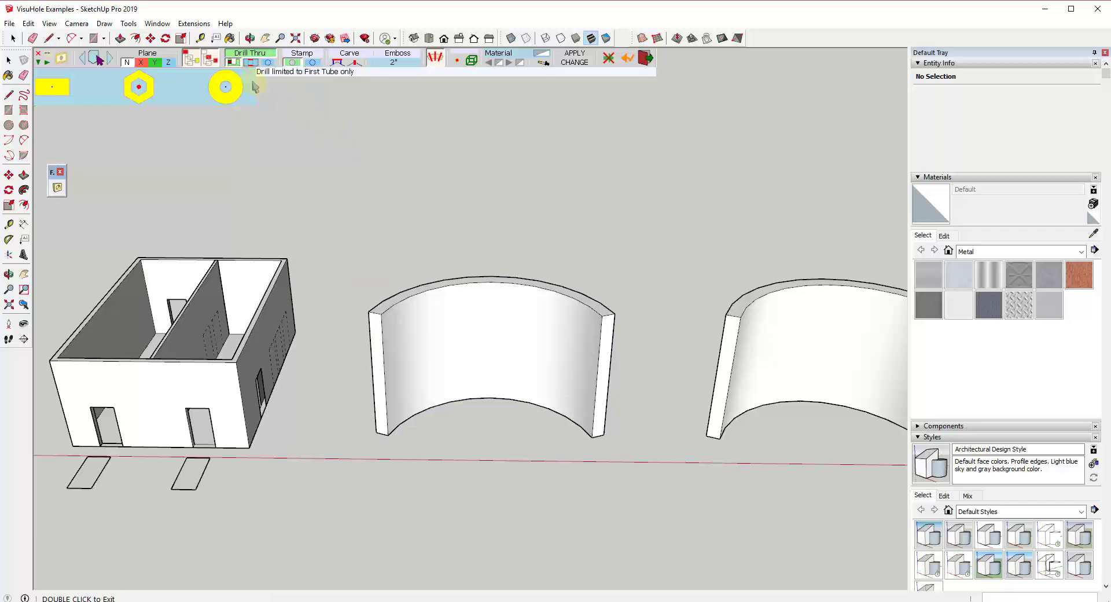
Drill the rectangle, hexagon and ring stencil set through the upper part of the first curved wall, following its surface
{"action": "left_click", "coordinate": [488, 331]}
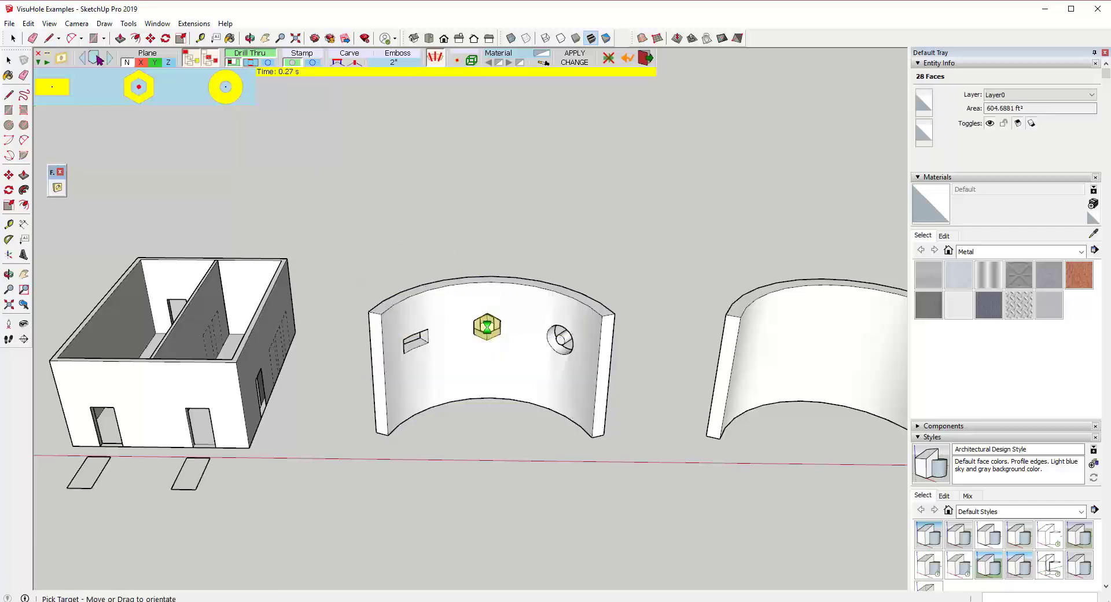
{"action": "mouse_move", "coordinate": [508, 349]}
{"action": "middle_mouse_down"}
{"action": "mouse_move", "coordinate": [492, 171]}
{"action": "mouse_move", "coordinate": [523, 352]}
{"action": "middle_mouse_up"}
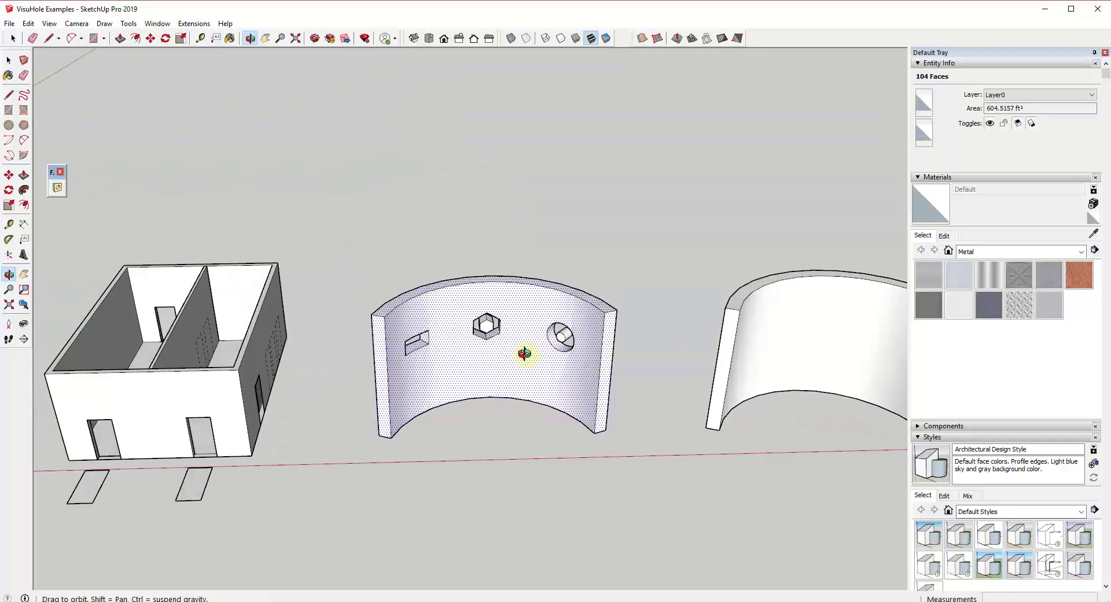
{"action": "scroll", "coordinate": [522, 355], "scroll_direction": "up", "scroll_amount": 6}
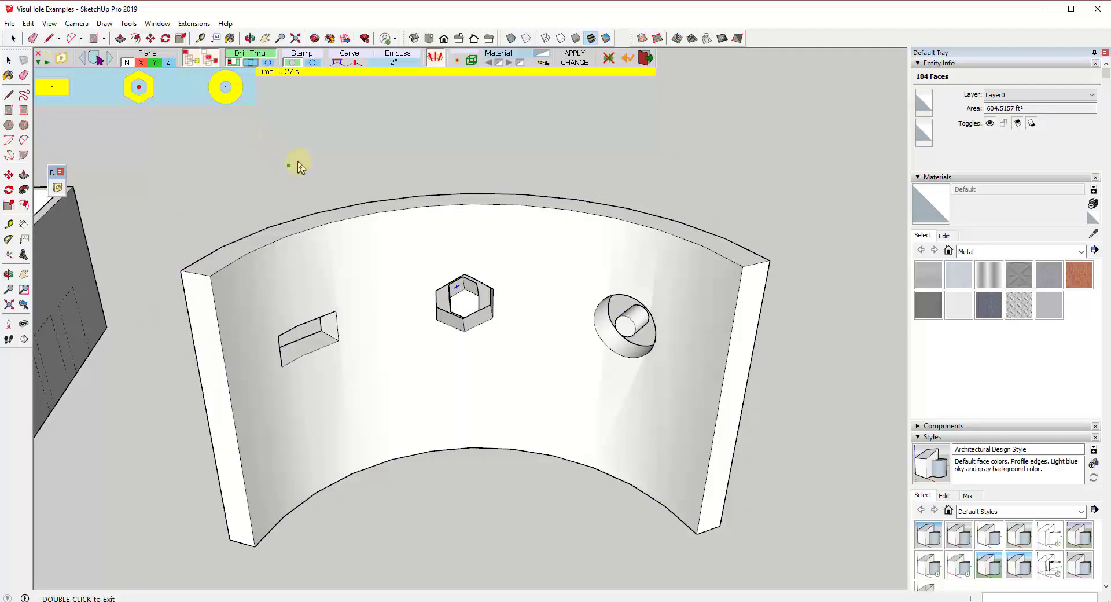
{"action": "scroll", "coordinate": [434, 405], "scroll_direction": "down", "scroll_amount": 3}
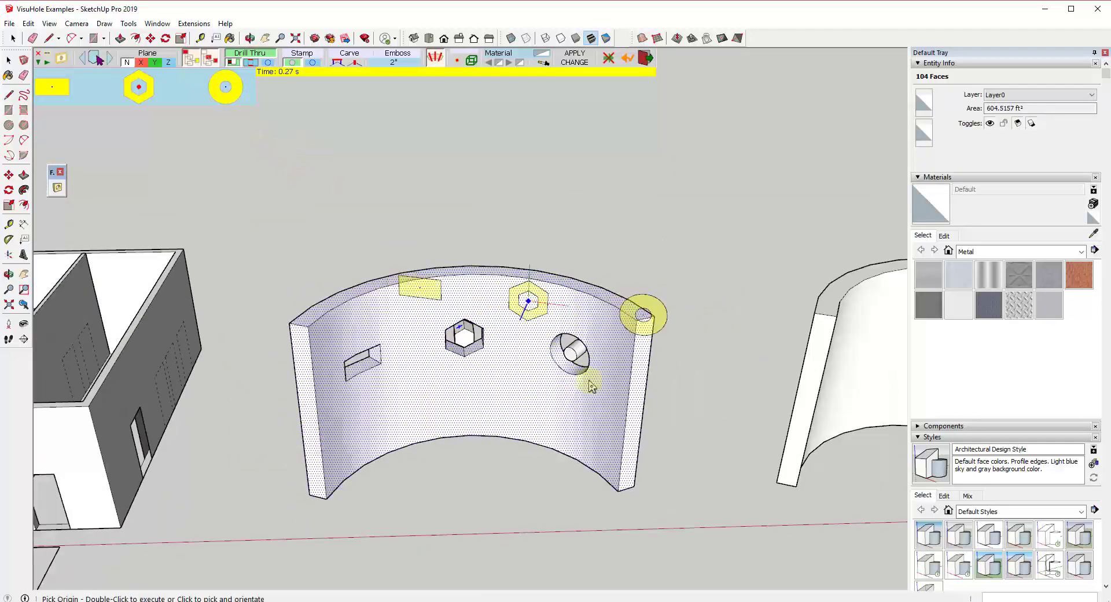
{"action": "scroll", "coordinate": [529, 328], "scroll_direction": "down", "scroll_amount": 3}
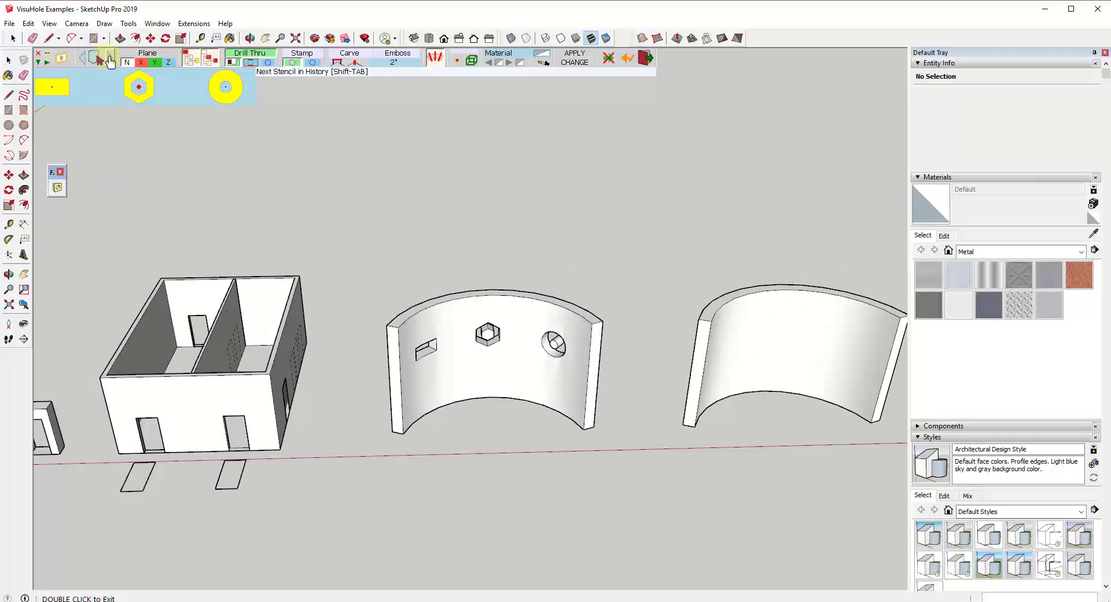
Switch to the door stencil and drill a surface-following door opening below the wall's small rectangular hole, just above the lower edge
{"action": "left_click", "coordinate": [110, 61]}
{"action": "scroll", "coordinate": [416, 427], "scroll_direction": "up", "scroll_amount": 5}
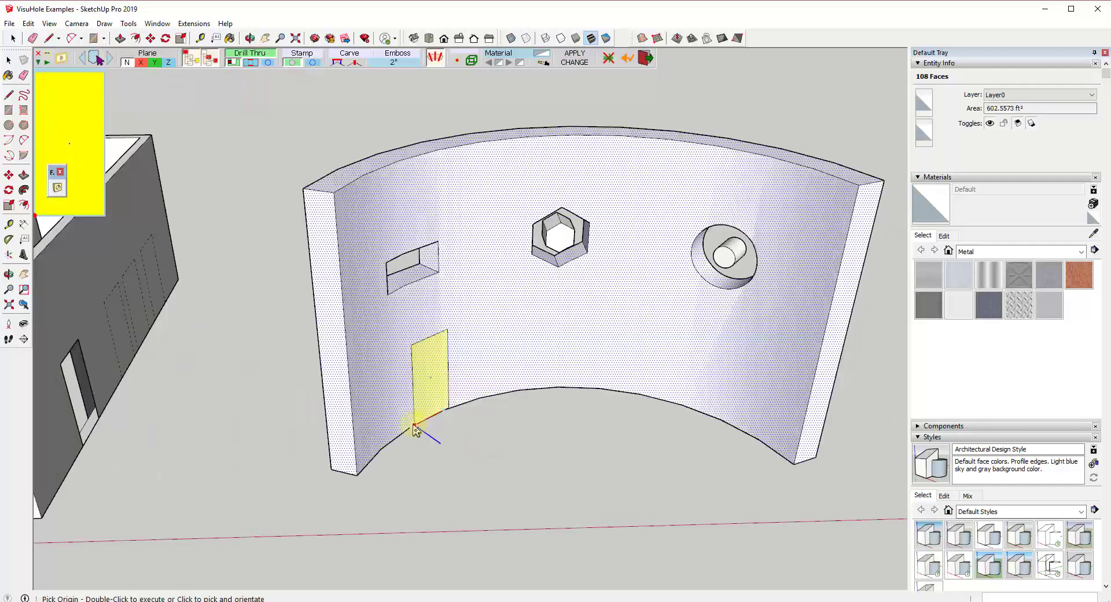
{"action": "left_click", "coordinate": [415, 429]}
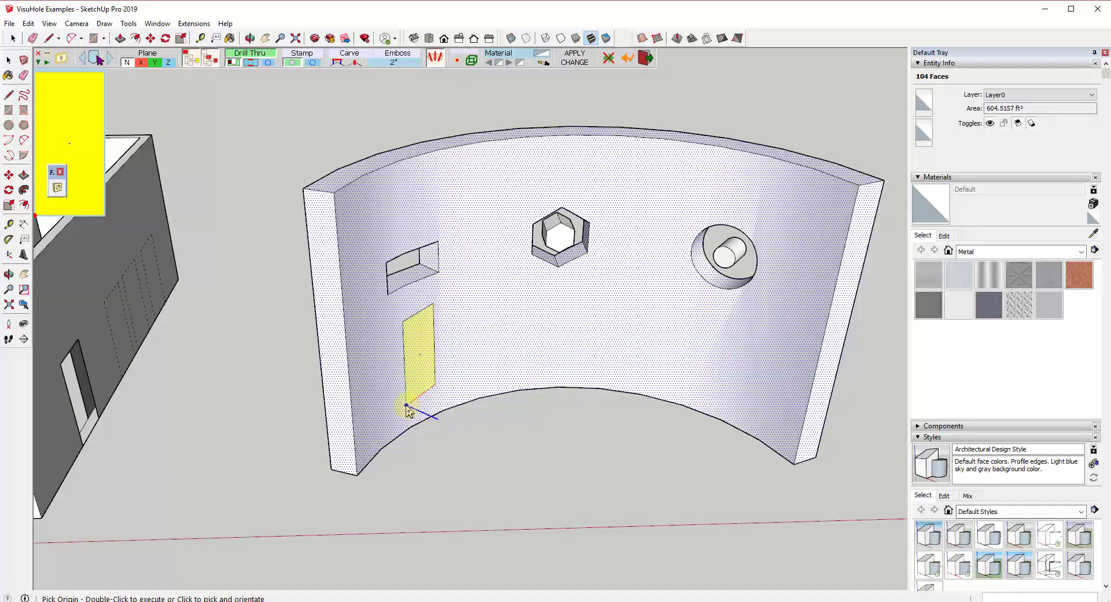
{"action": "double_click", "coordinate": [418, 404]}
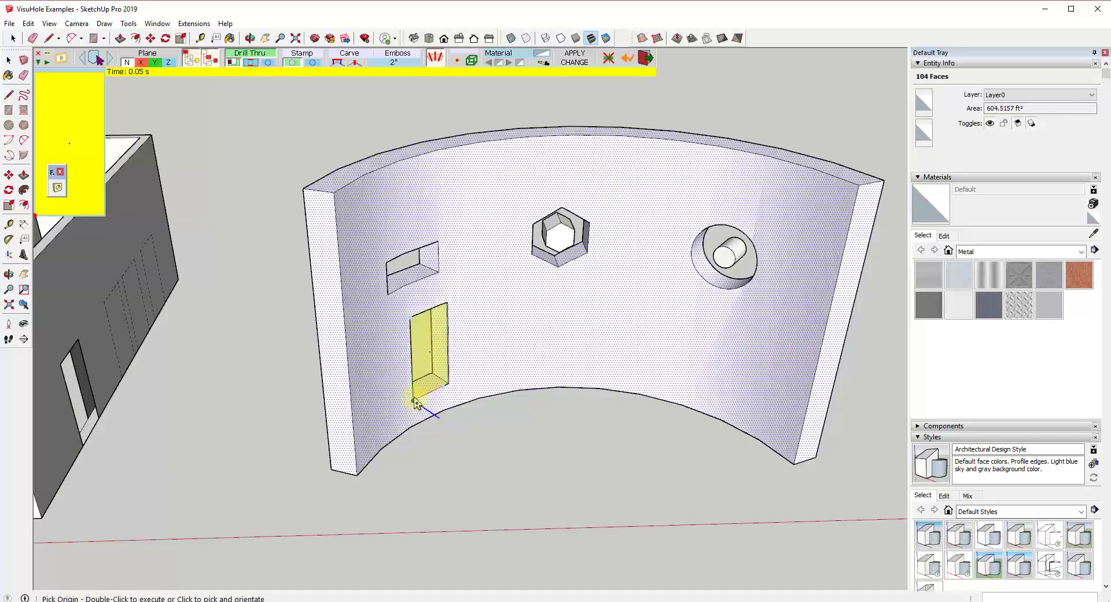
Turn off surface following and drill two more door openings along the lower edge of the curved wall
{"action": "left_click", "coordinate": [479, 401]}
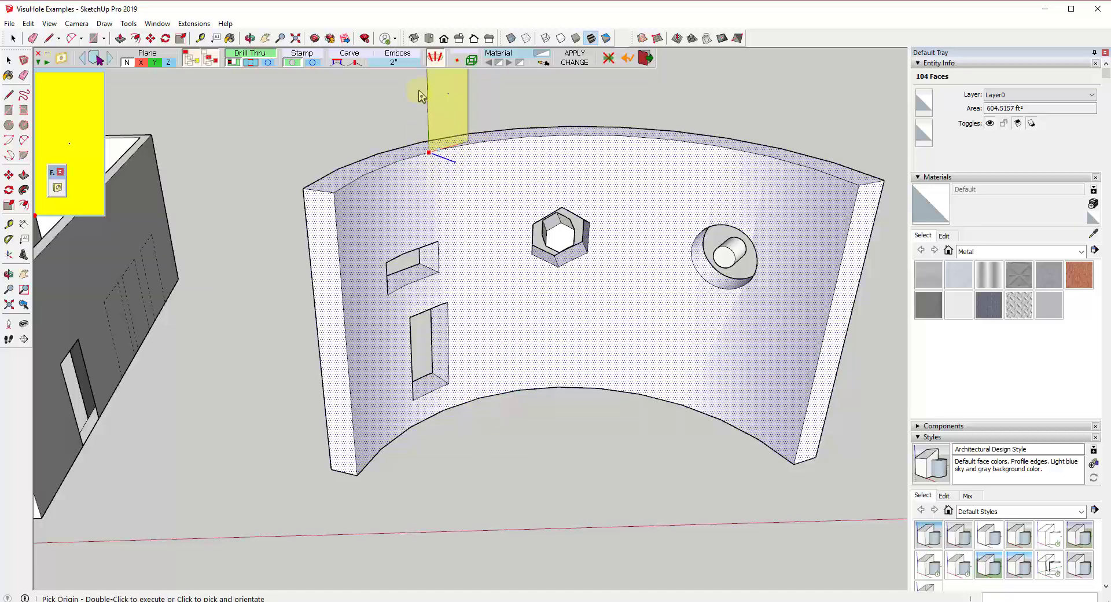
{"action": "double_click", "coordinate": [479, 400]}
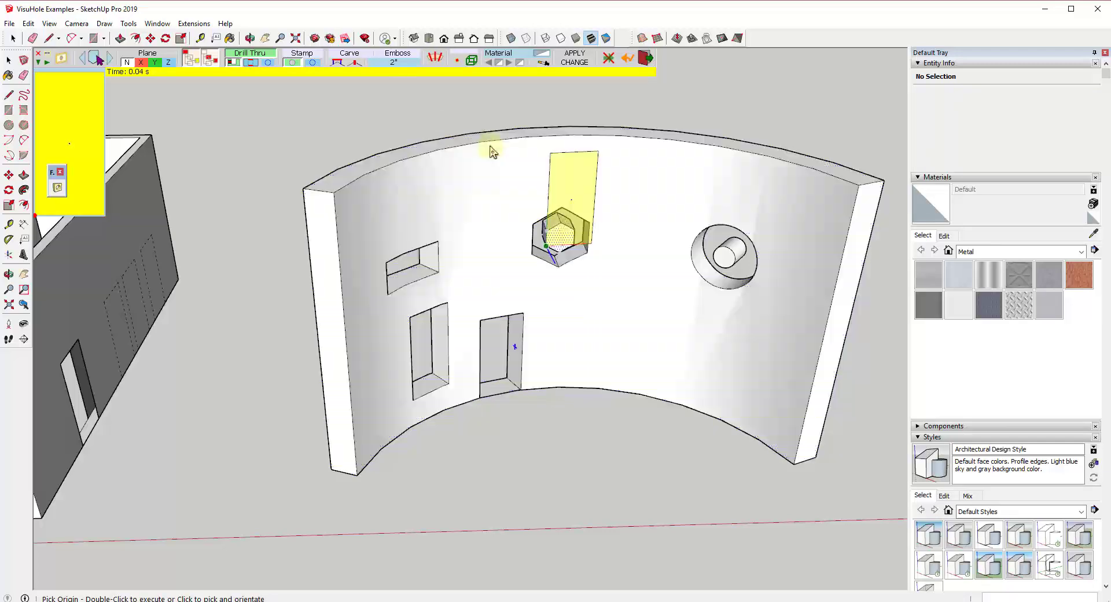
{"action": "left_click", "coordinate": [435, 59]}
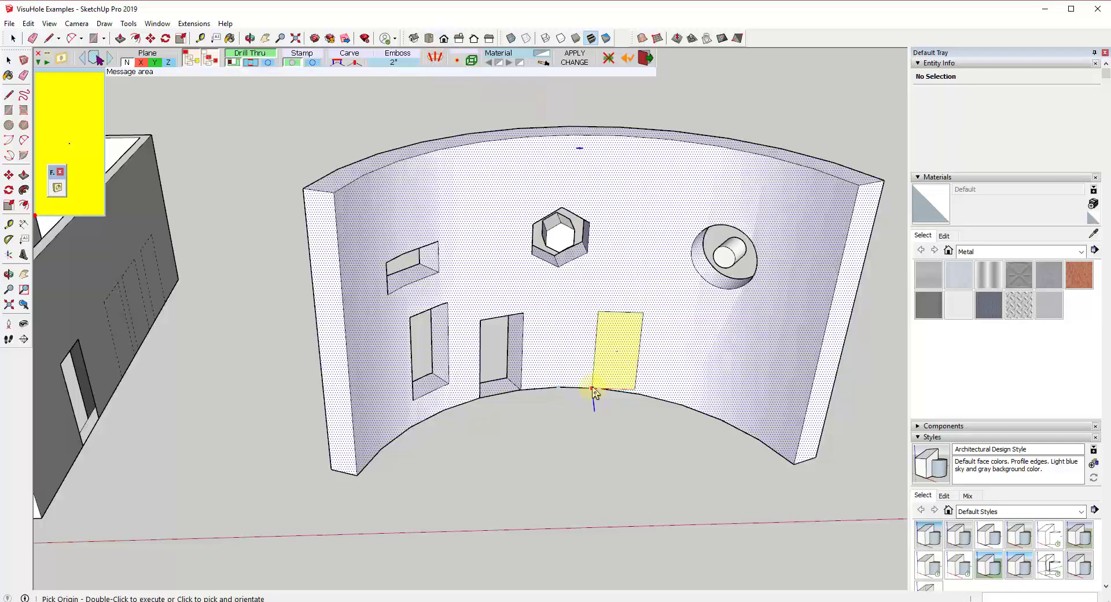
{"action": "double_click", "coordinate": [600, 391]}
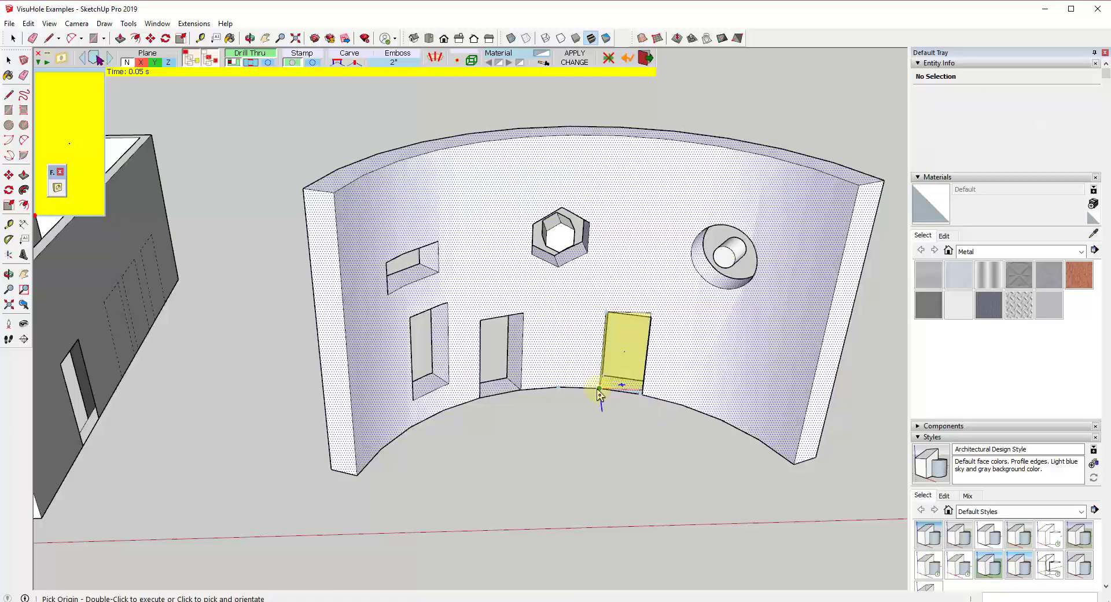
Switch the operation from Drill Thru to Stamp and stamp the door shape on the curved wall below the ring hole
{"action": "scroll", "coordinate": [602, 390], "scroll_direction": "down", "scroll_amount": 1}
{"action": "scroll", "coordinate": [599, 388], "scroll_direction": "down", "scroll_amount": 2}
{"action": "scroll", "coordinate": [651, 380], "scroll_direction": "up", "scroll_amount": 1}
{"action": "scroll", "coordinate": [699, 381], "scroll_direction": "up", "scroll_amount": 2}
{"action": "middle_click_drag", "start_coordinate": [703, 363], "coordinate": [696, 361]}
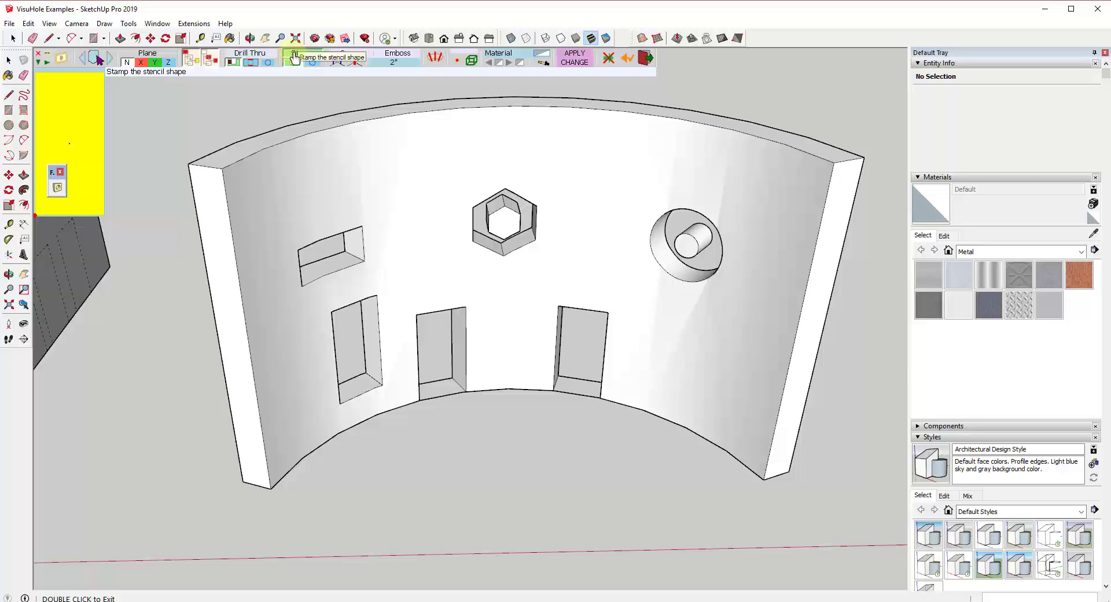
{"action": "scroll", "coordinate": [341, 141], "scroll_direction": "down", "scroll_amount": 2}
{"action": "scroll", "coordinate": [428, 191], "scroll_direction": "down", "scroll_amount": 2}
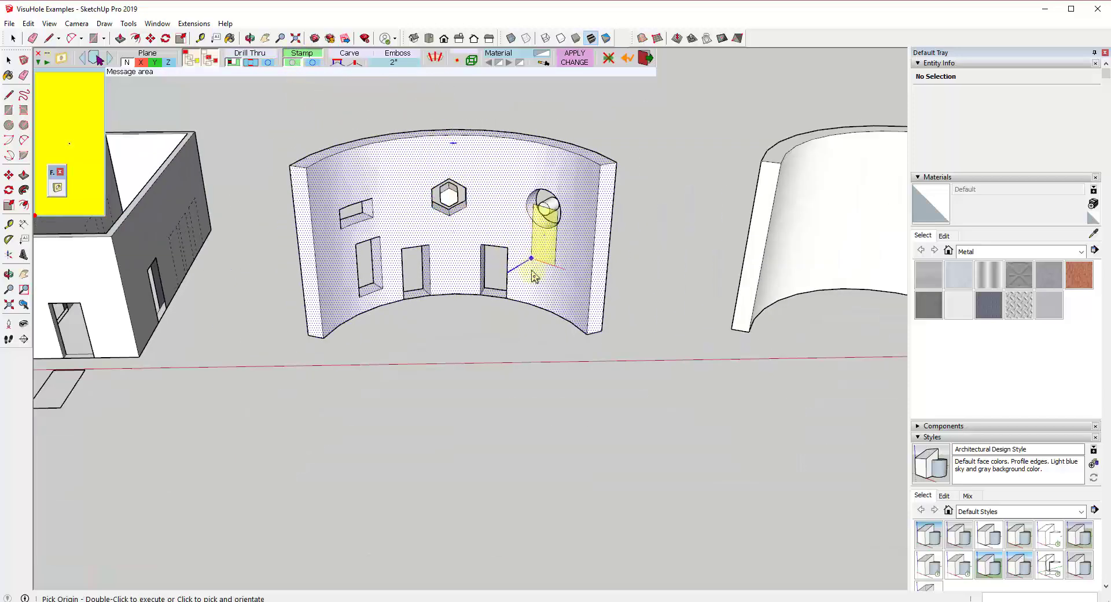
{"action": "scroll", "coordinate": [556, 290], "scroll_direction": "up", "scroll_amount": 5}
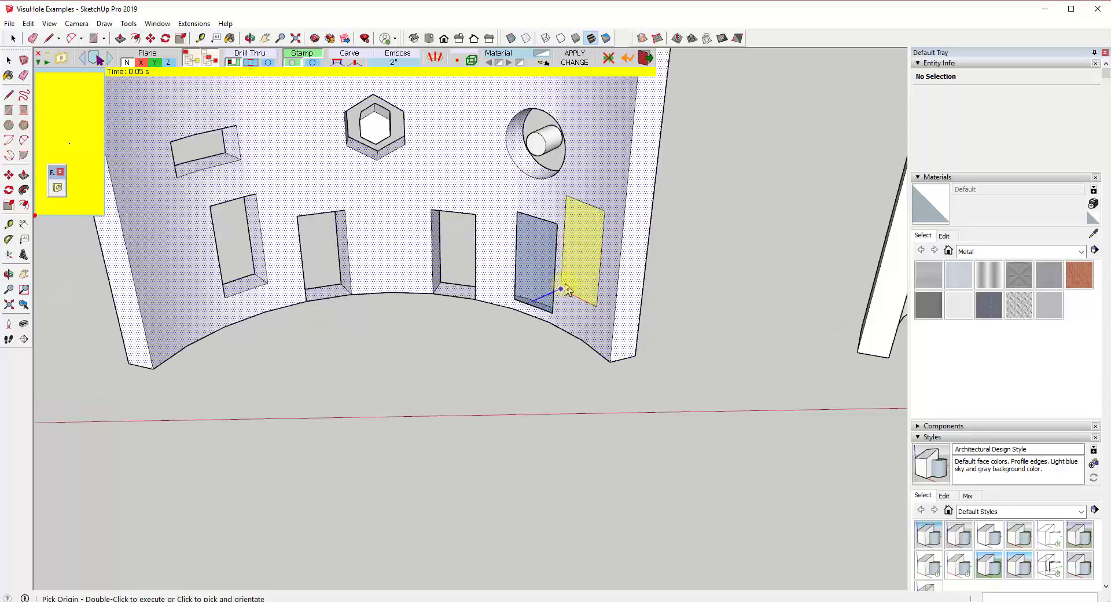
Set Stamp to use guide lines instead of edges and stamp a door outline between the hexagon and ring holes
{"action": "middle_click_drag", "start_coordinate": [528, 285], "coordinate": [889, 313]}
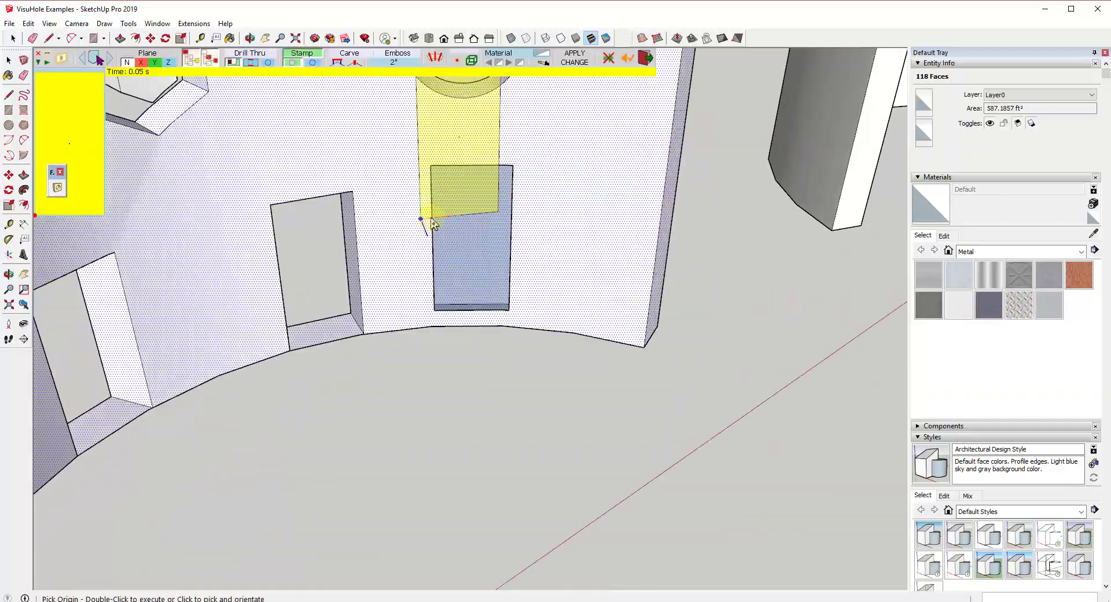
{"action": "scroll", "coordinate": [449, 249], "scroll_direction": "up", "scroll_amount": 4}
{"action": "middle_click_drag", "start_coordinate": [462, 280], "coordinate": [596, 321]}
{"action": "scroll", "coordinate": [714, 315], "scroll_direction": "down", "scroll_amount": 3}
{"action": "middle_click_drag", "start_coordinate": [714, 315], "coordinate": [597, 255]}
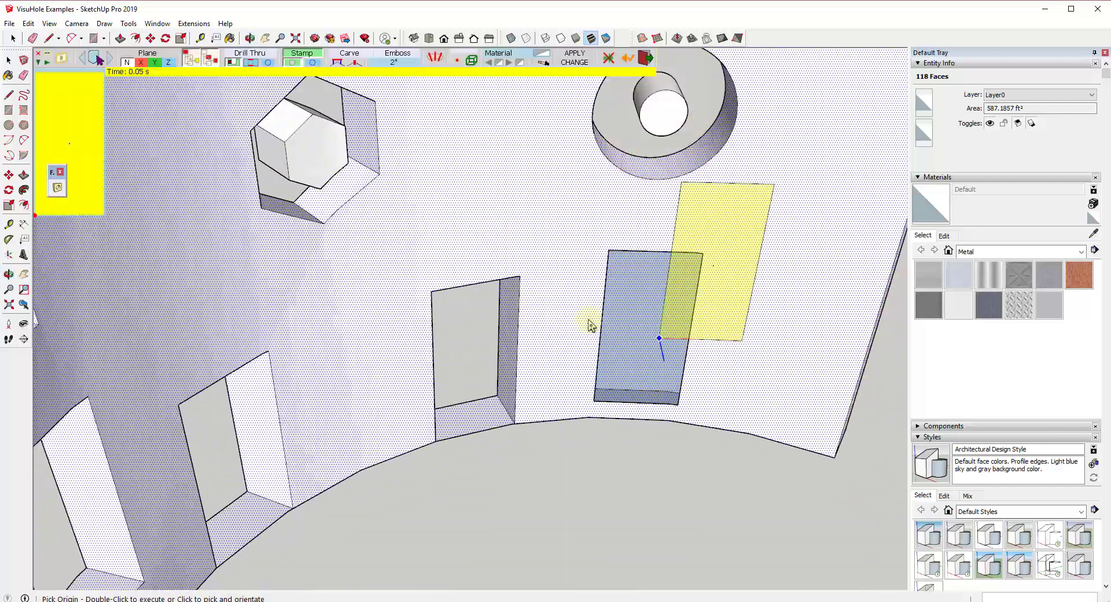
{"action": "scroll", "coordinate": [590, 322], "scroll_direction": "down", "scroll_amount": 3}
{"action": "middle_click_drag", "start_coordinate": [658, 335], "coordinate": [567, 243]}
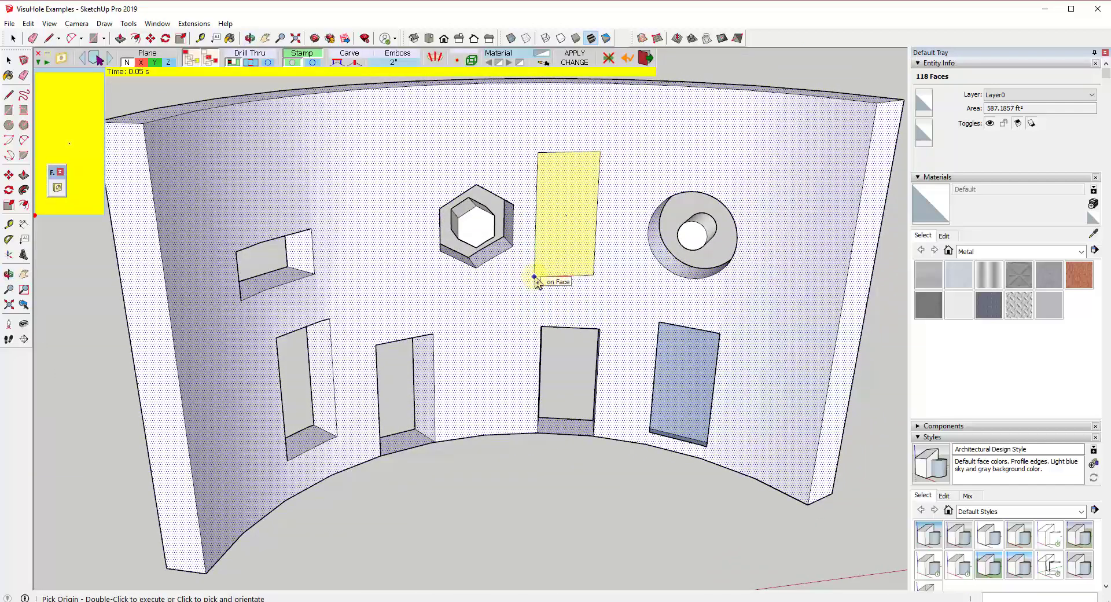
{"action": "left_click", "coordinate": [313, 63]}
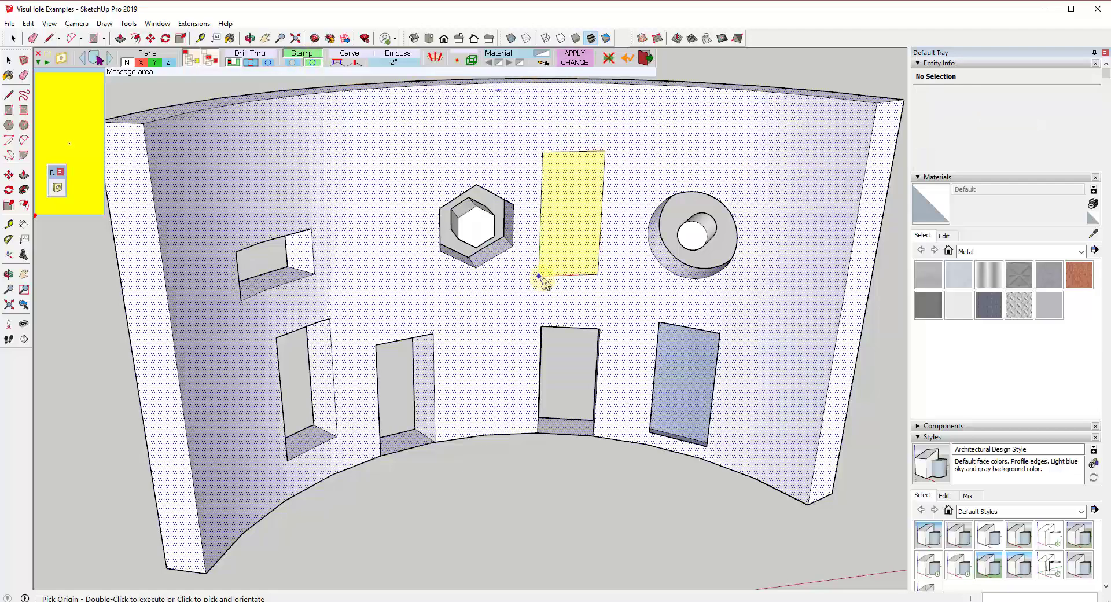
{"action": "left_click", "coordinate": [544, 278]}
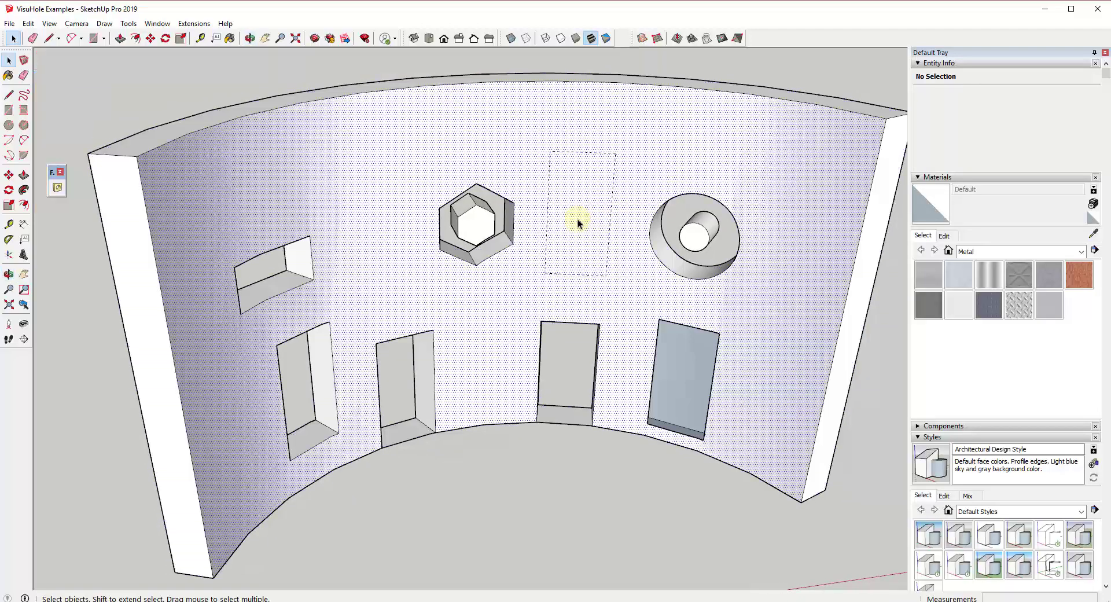
Exit VisuHole, select the curved wall's inner surface around the guide-line outline, and restart VisuHole on it
{"action": "scroll", "coordinate": [590, 209], "scroll_direction": "up", "scroll_amount": 4}
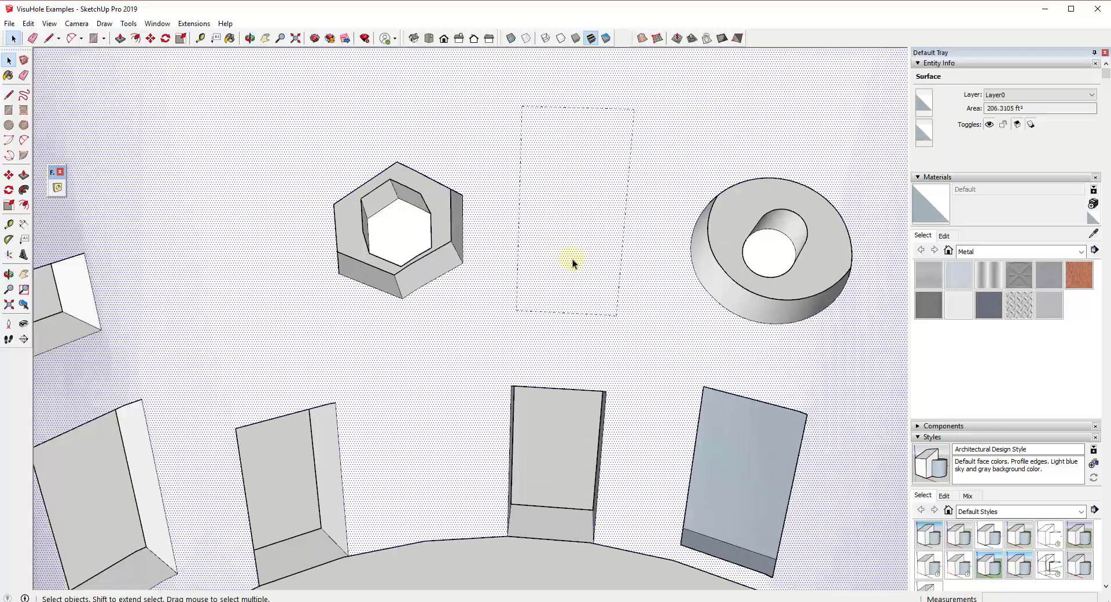
{"action": "scroll", "coordinate": [582, 261], "scroll_direction": "down", "scroll_amount": 3}
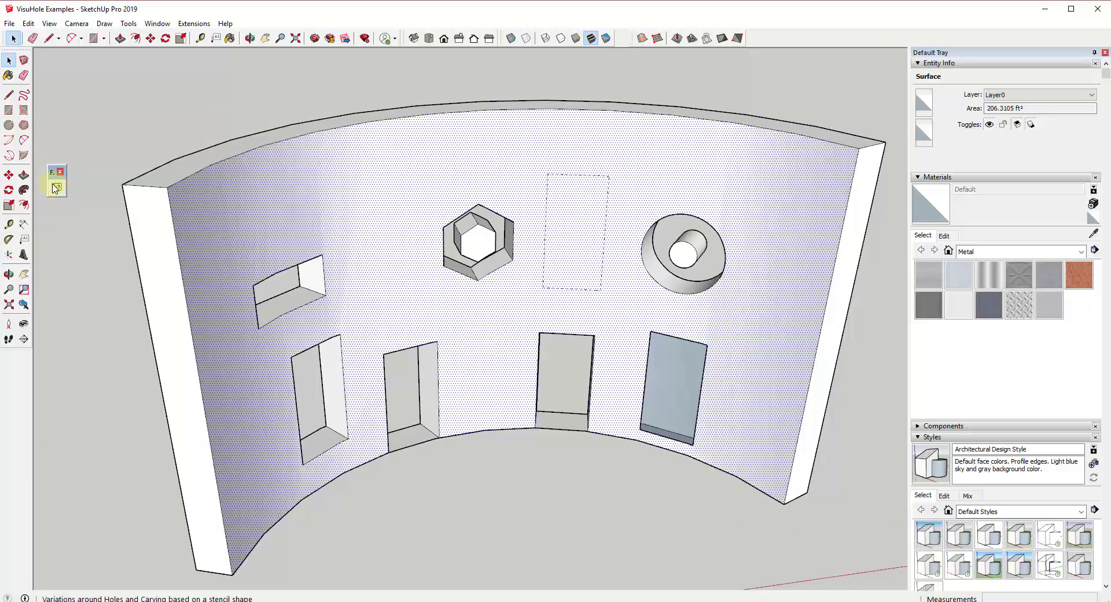
{"action": "left_click", "coordinate": [56, 188]}
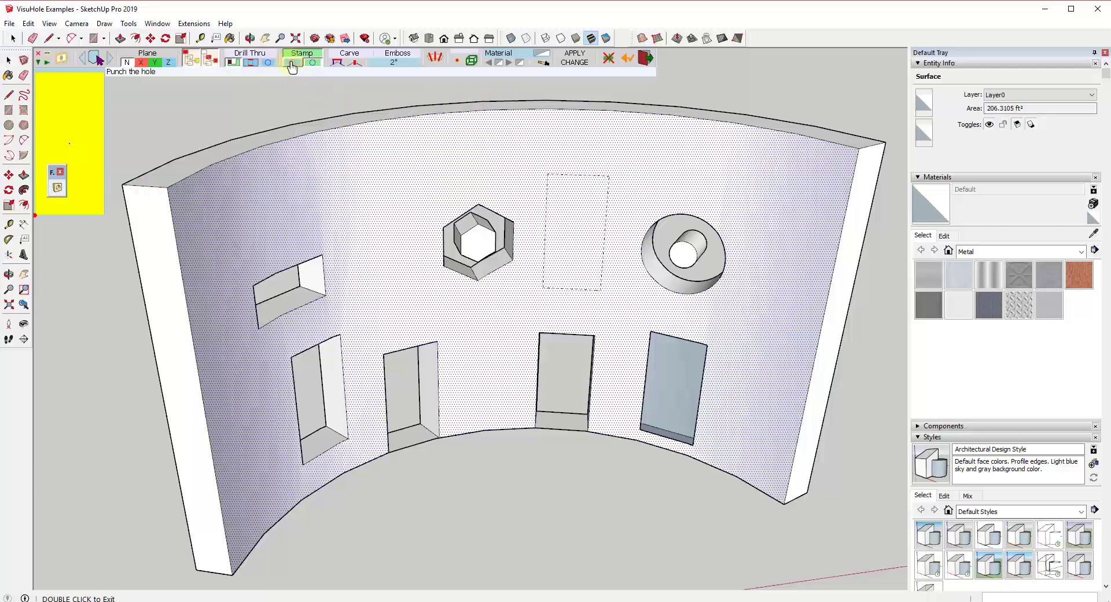
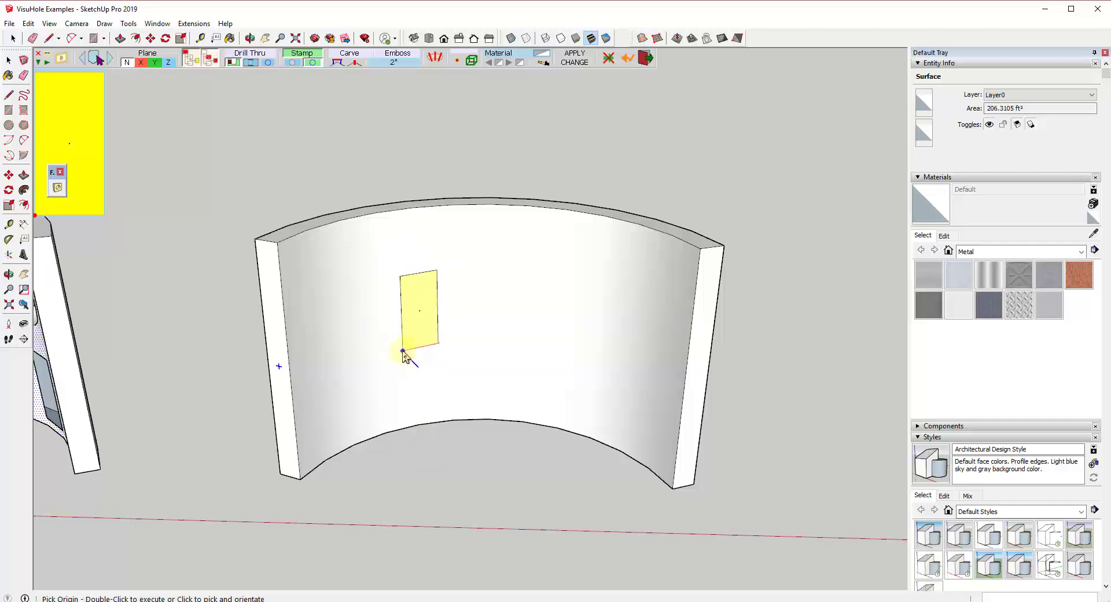
Switch the operation to Carve and carve the door shape at a 2" offset into the plain curved wall's inner surface
{"action": "left_click", "coordinate": [355, 60]}
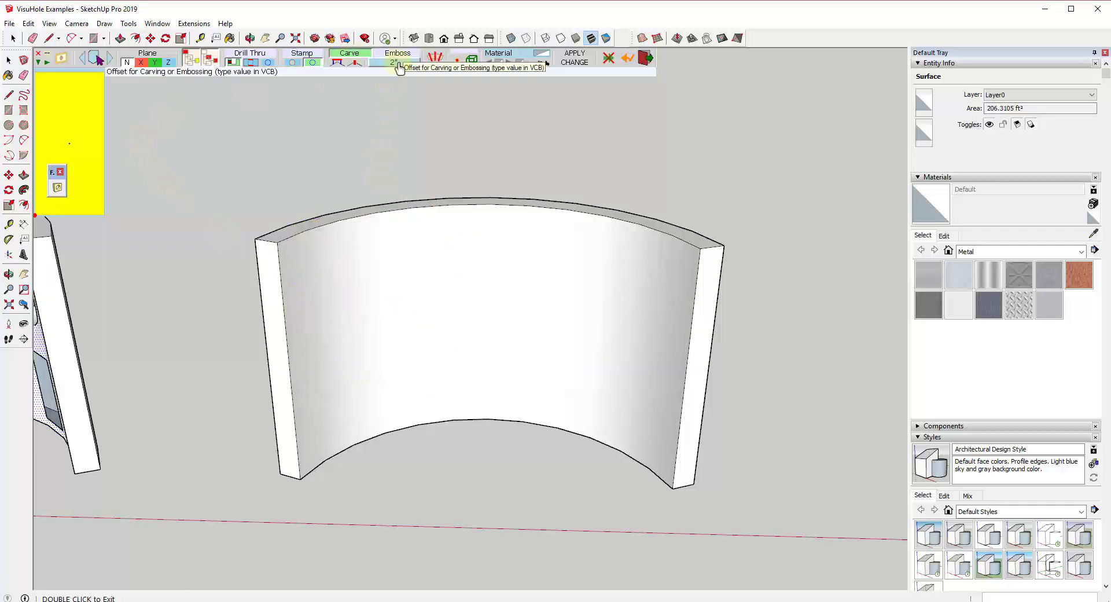
{"action": "left_click", "coordinate": [392, 343]}
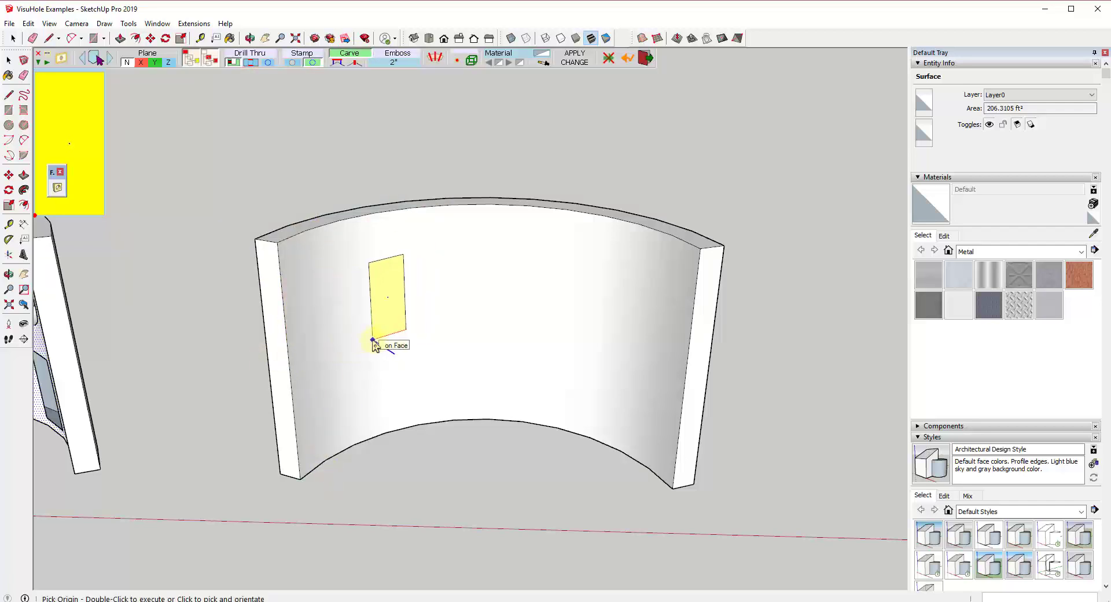
{"action": "scroll", "coordinate": [463, 339], "scroll_direction": "down", "scroll_amount": 3}
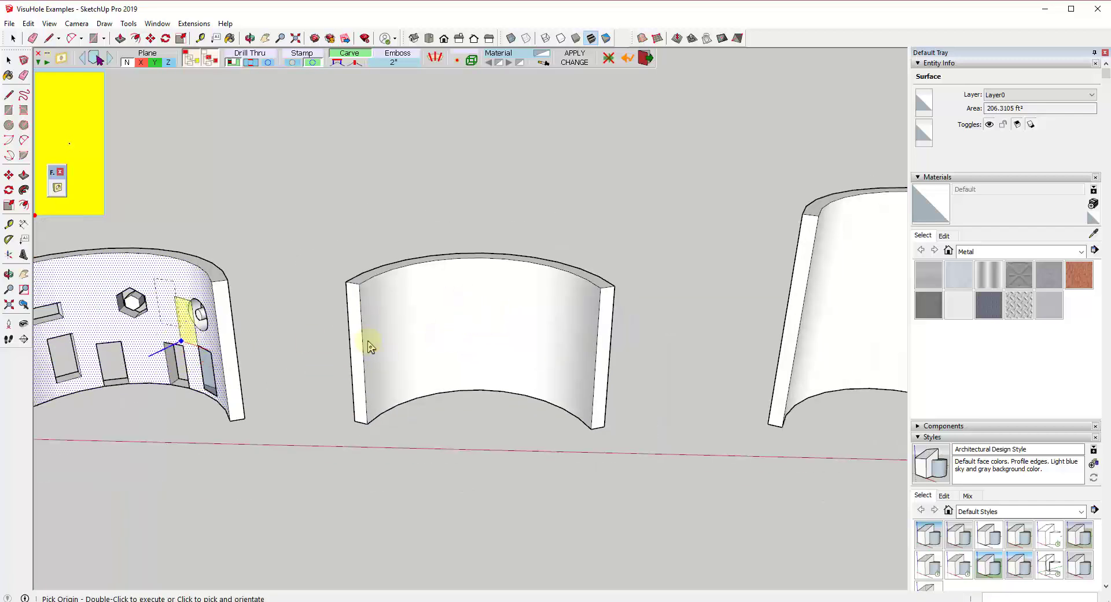
{"action": "scroll", "coordinate": [387, 323], "scroll_direction": "up", "scroll_amount": 4}
{"action": "key", "text": "Escape"}
{"action": "left_click", "coordinate": [57, 187]}
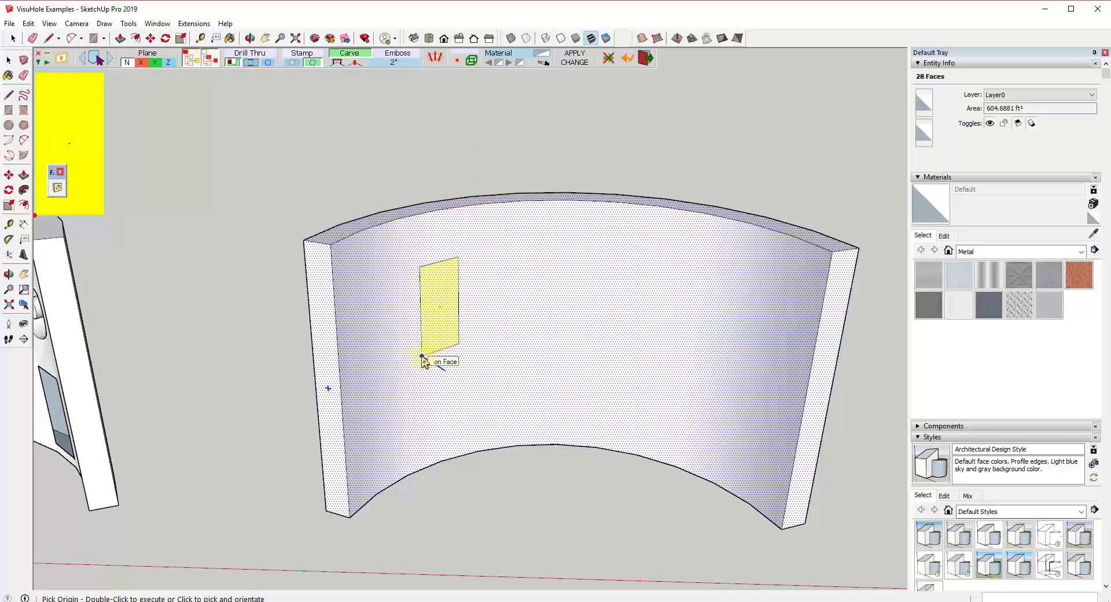
{"action": "double_click", "coordinate": [424, 360]}
{"action": "scroll", "coordinate": [431, 324], "scroll_direction": "up", "scroll_amount": 5}
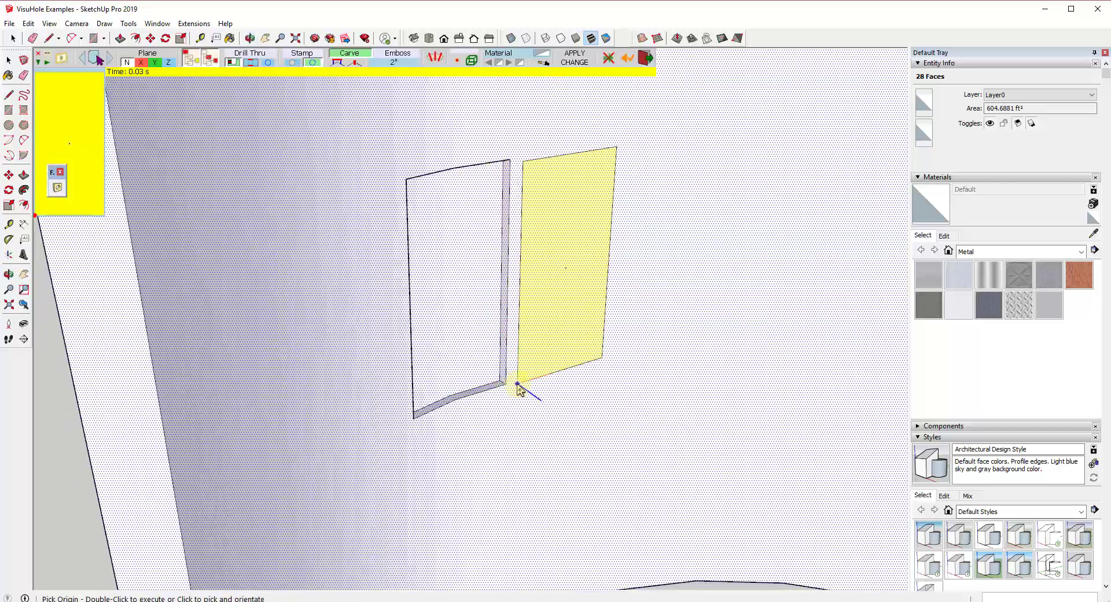
Change the stencil to the square shape and carve it at the 2" offset beside the door recess
{"action": "scroll", "coordinate": [481, 359], "scroll_direction": "down", "scroll_amount": 3}
{"action": "scroll", "coordinate": [469, 339], "scroll_direction": "down", "scroll_amount": 3}
{"action": "middle_click_drag", "start_coordinate": [624, 332], "coordinate": [576, 343]}
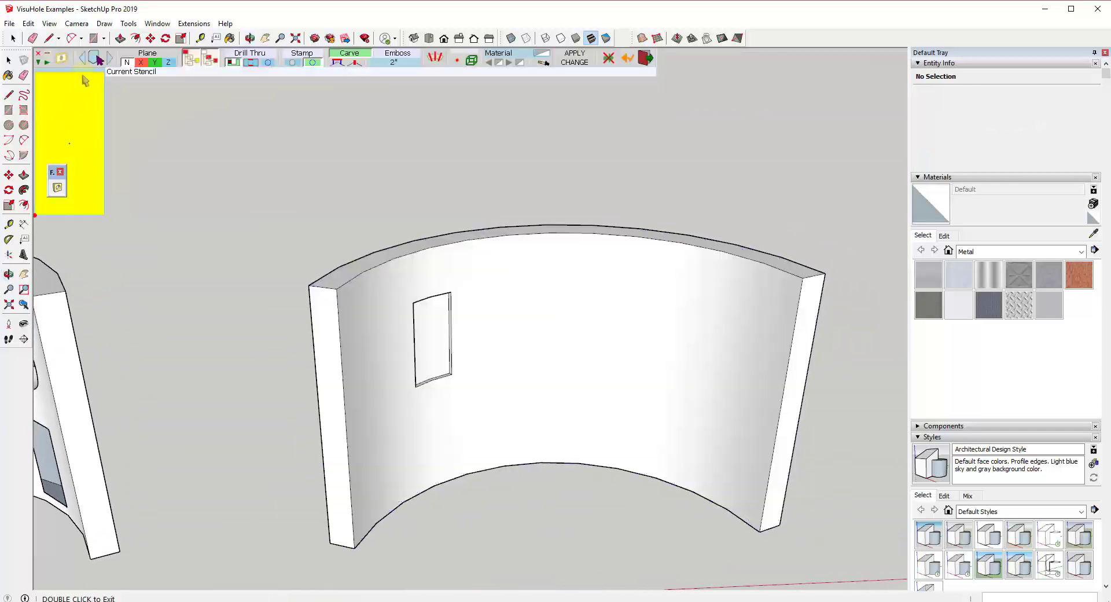
{"action": "left_click", "coordinate": [112, 60]}
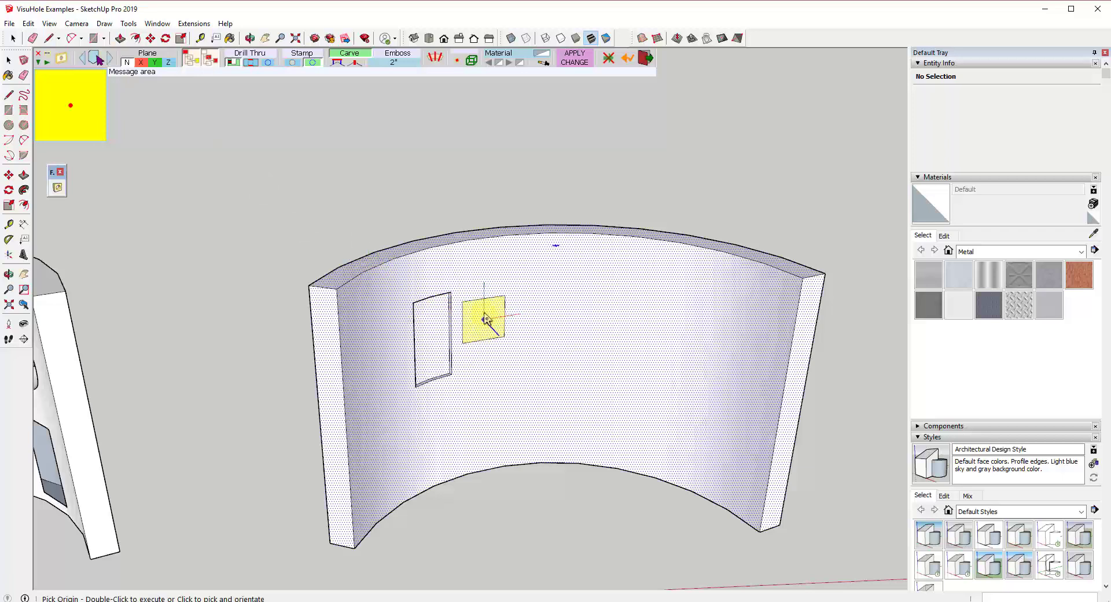
{"action": "double_click", "coordinate": [494, 312]}
{"action": "scroll", "coordinate": [564, 324], "scroll_direction": "up", "scroll_amount": 3}
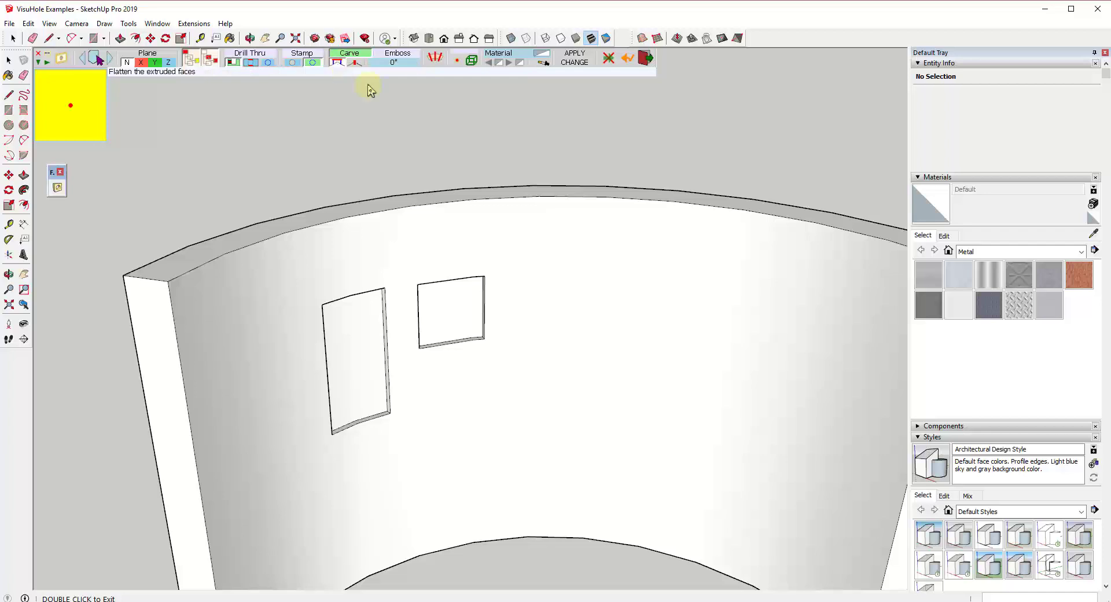
Try to carve another square beside the square recess with a 0" offset, dismissing the error reports
{"action": "double_click", "coordinate": [546, 313]}
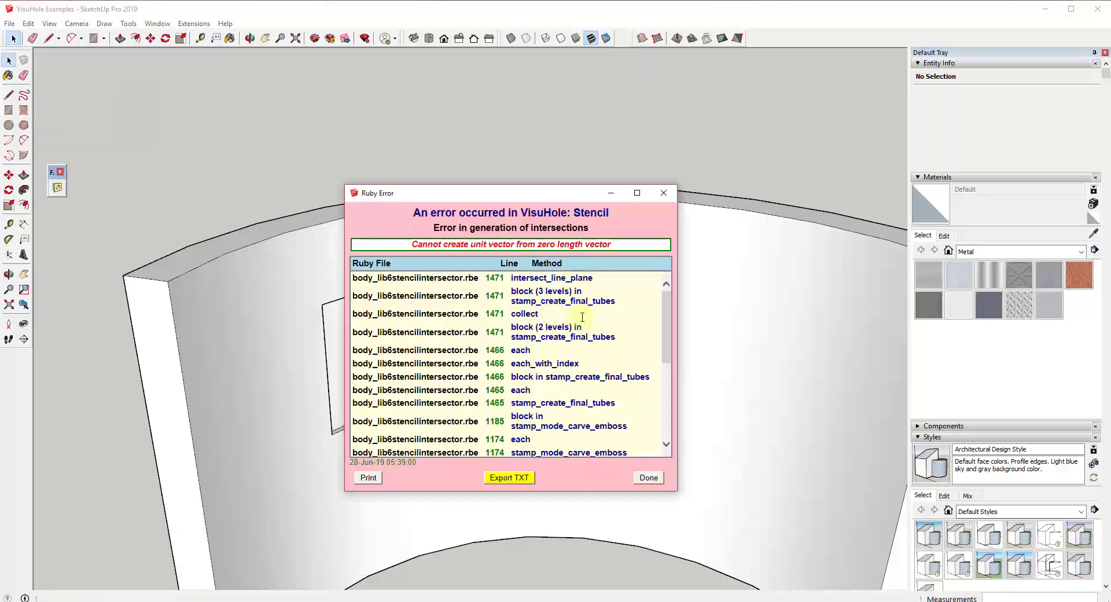
{"action": "left_click", "coordinate": [648, 478]}
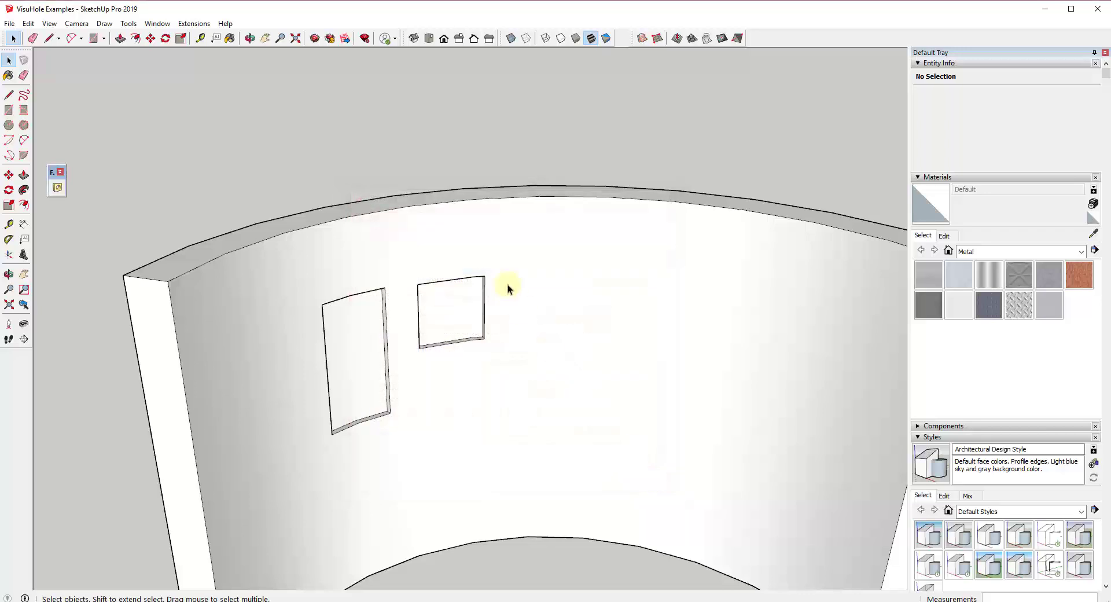
{"action": "left_click", "coordinate": [60, 189]}
{"action": "left_click", "coordinate": [546, 317]}
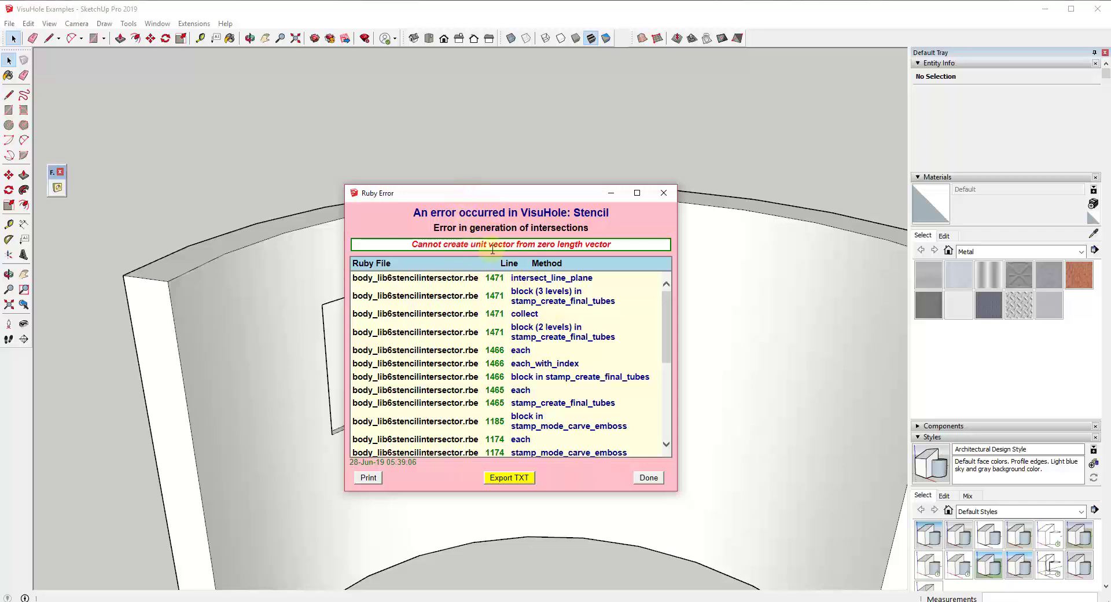
{"action": "left_click", "coordinate": [649, 478]}
Restart VisuHole, set the carve offset to 4" and carve a square directly below the first square recess
{"action": "left_click", "coordinate": [66, 189]}
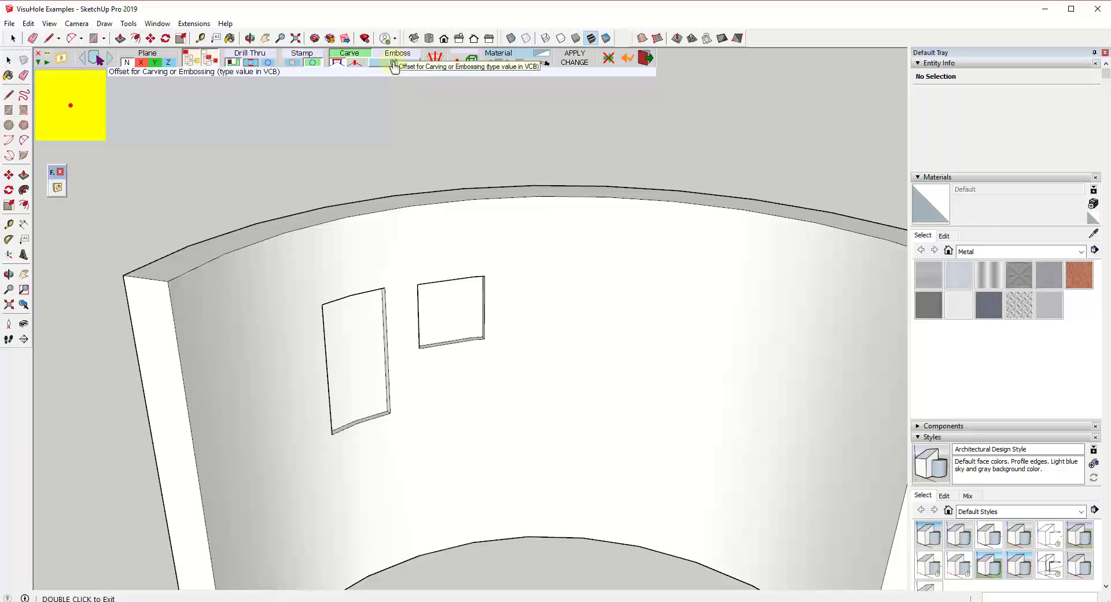
{"action": "left_click", "coordinate": [394, 67]}
{"action": "type", "text": "4"}
{"action": "key", "text": "Return"}
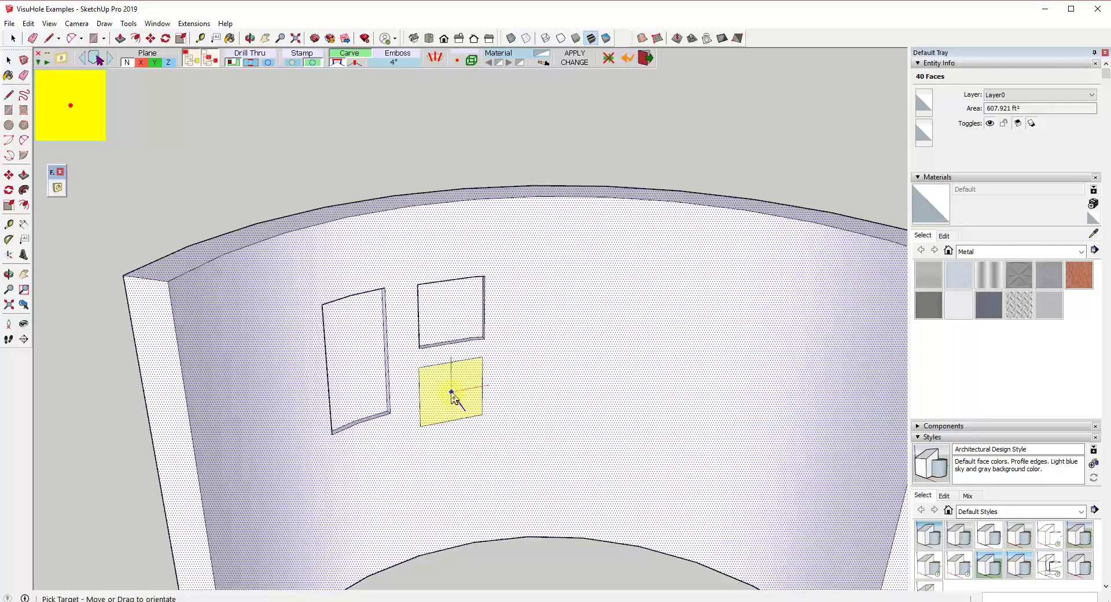
{"action": "left_click", "coordinate": [452, 393]}
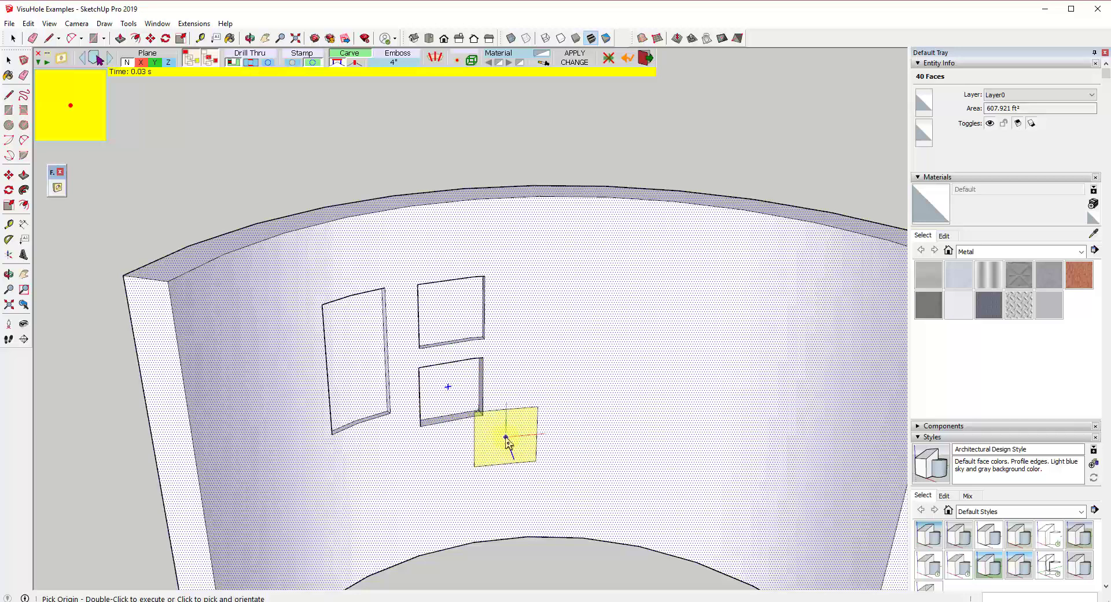
Switch the operation to Emboss and emboss the square at the 4" offset beside the upper square recess
{"action": "left_click", "coordinate": [461, 159]}
{"action": "left_click", "coordinate": [542, 252]}
{"action": "scroll", "coordinate": [660, 324], "scroll_direction": "down", "scroll_amount": 2}
{"action": "middle_click_drag", "start_coordinate": [682, 331], "coordinate": [602, 336], "text": "shift"}
{"action": "left_click", "coordinate": [431, 136]}
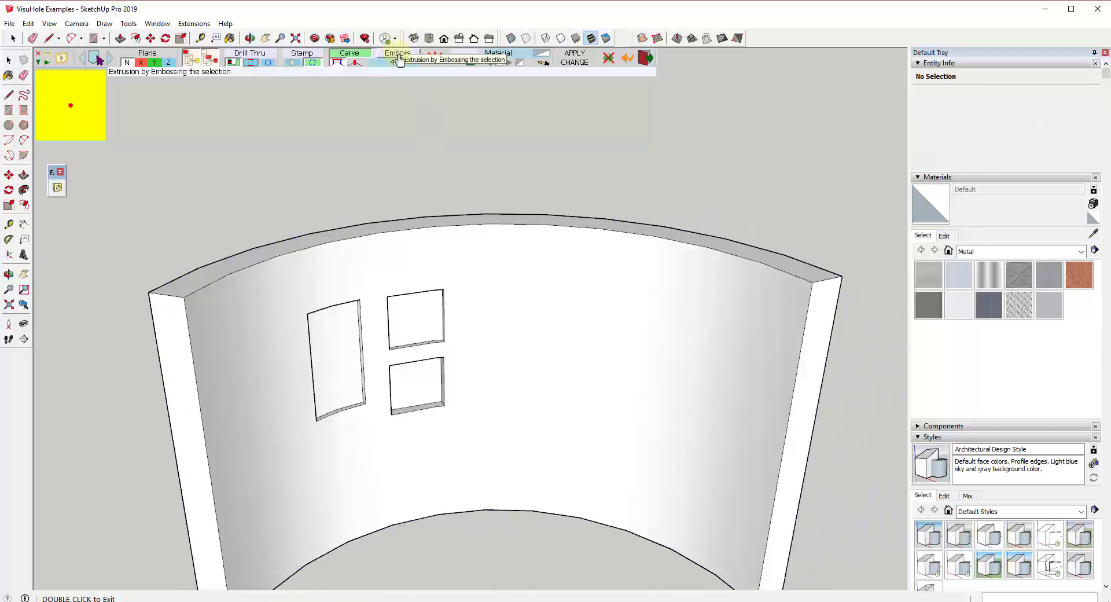
{"action": "left_click", "coordinate": [400, 60]}
{"action": "left_click", "coordinate": [505, 329]}
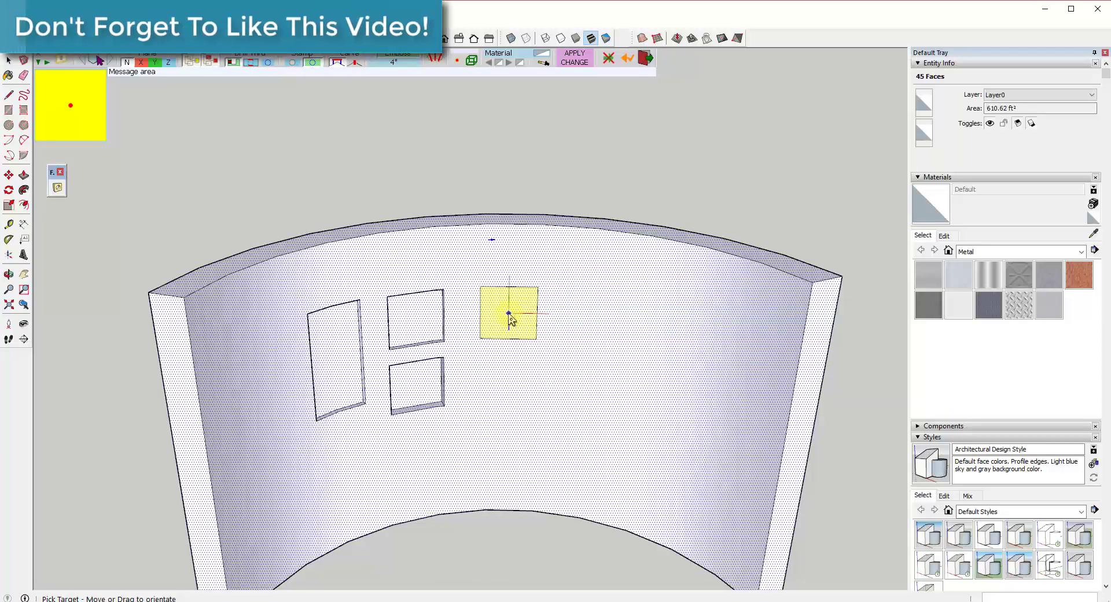
{"action": "double_click", "coordinate": [510, 318]}
{"action": "middle_click_drag", "start_coordinate": [509, 322], "coordinate": [522, 445]}
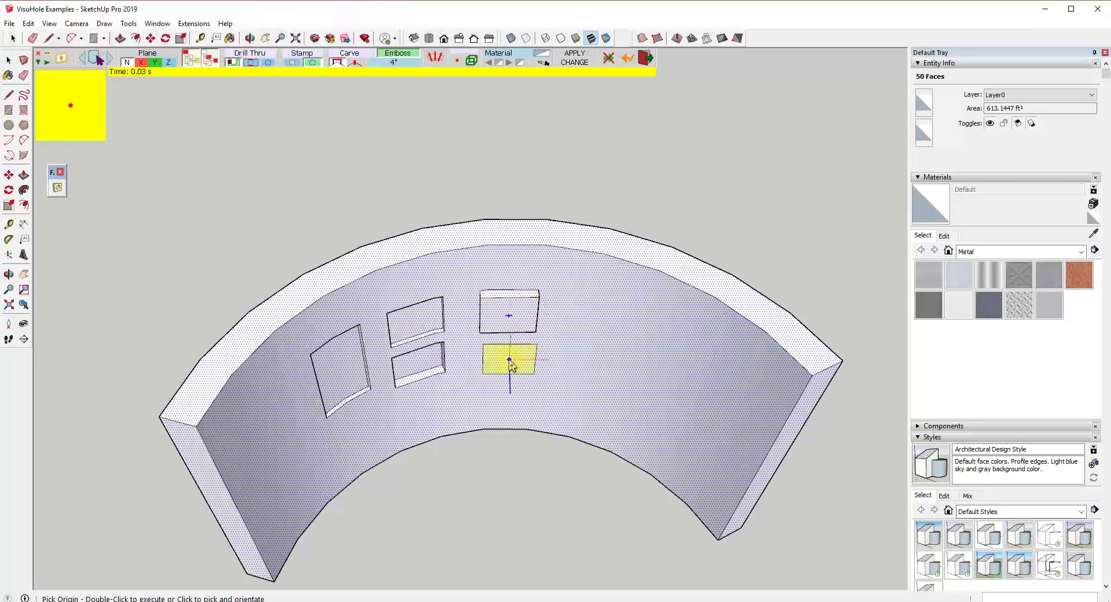
{"action": "mouse_move", "coordinate": [508, 363]}
{"action": "middle_mouse_down"}
{"action": "mouse_move", "coordinate": [496, 283]}
{"action": "mouse_move", "coordinate": [508, 378]}
{"action": "middle_mouse_up"}
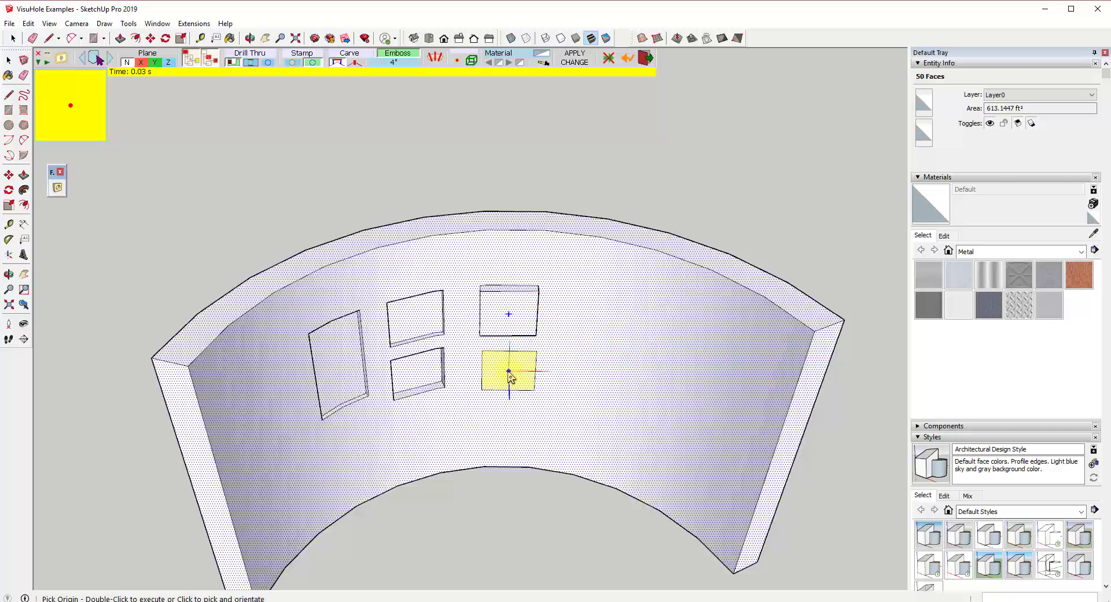
Turn off flattening of the extruded faces and emboss another square below the first embossed one
{"action": "scroll", "coordinate": [509, 349], "scroll_direction": "up", "scroll_amount": 4}
{"action": "middle_click_drag", "start_coordinate": [549, 342], "coordinate": [530, 371]}
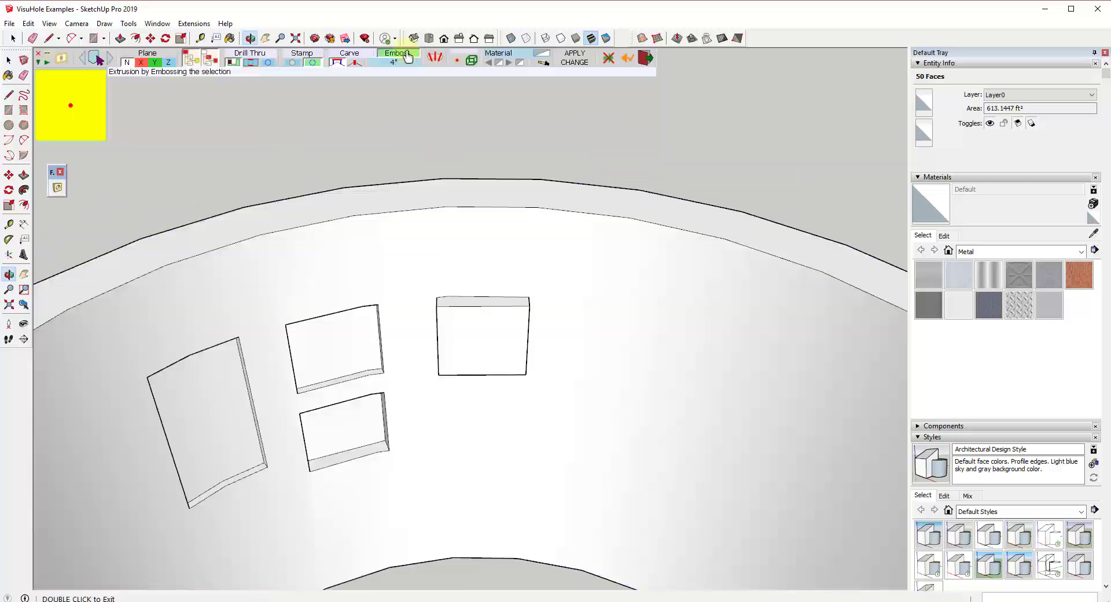
{"action": "left_click", "coordinate": [337, 64]}
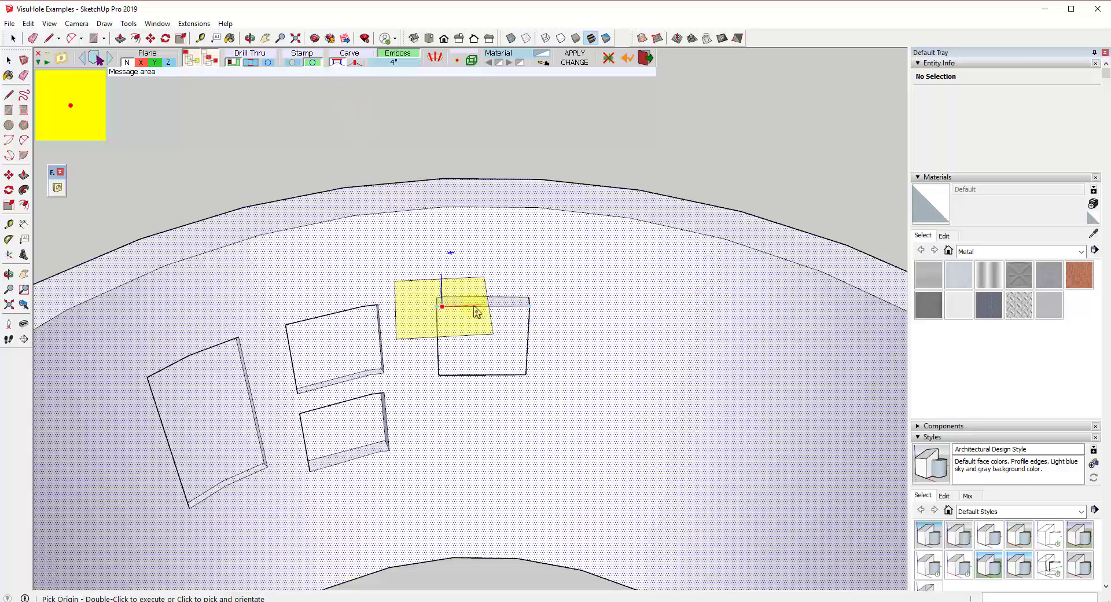
{"action": "double_click", "coordinate": [472, 424]}
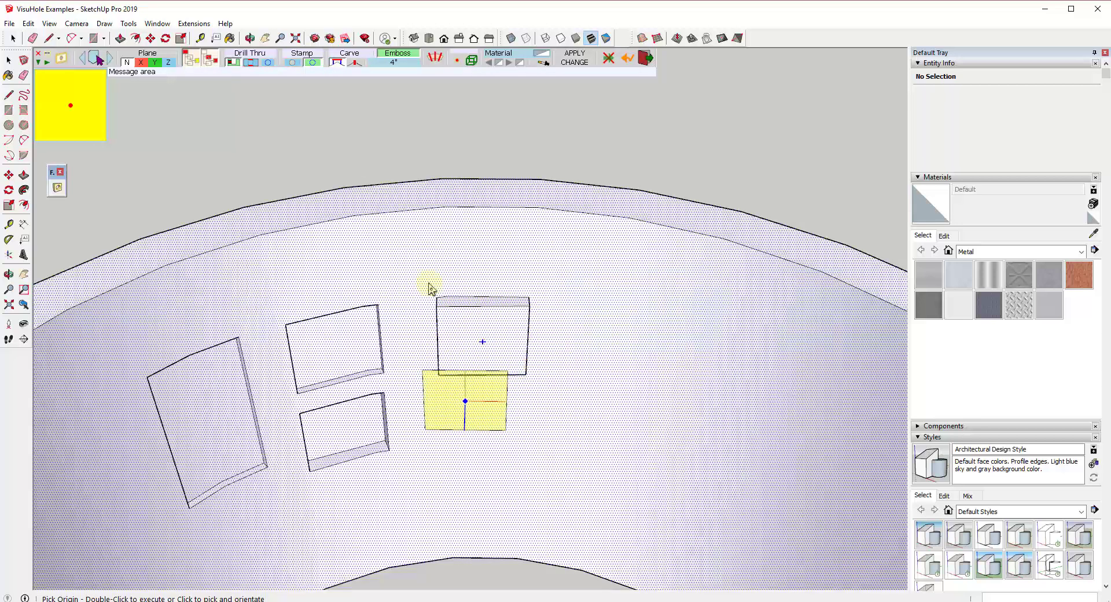
{"action": "left_click", "coordinate": [342, 60]}
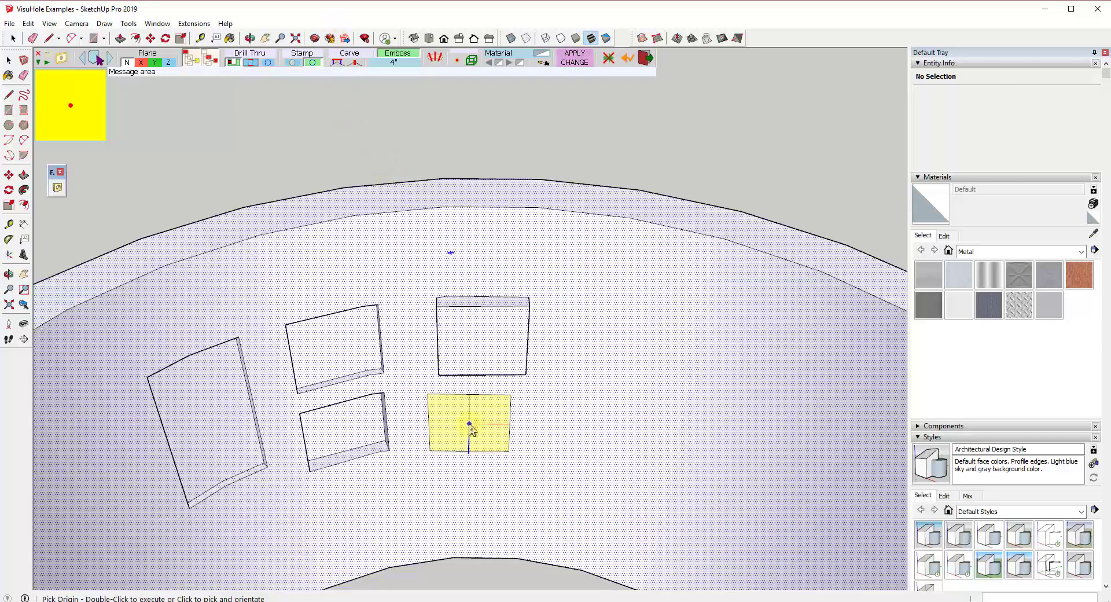
{"action": "left_click", "coordinate": [469, 424]}
{"action": "left_click", "coordinate": [470, 424]}
{"action": "scroll", "coordinate": [479, 462], "scroll_direction": "up", "scroll_amount": 5}
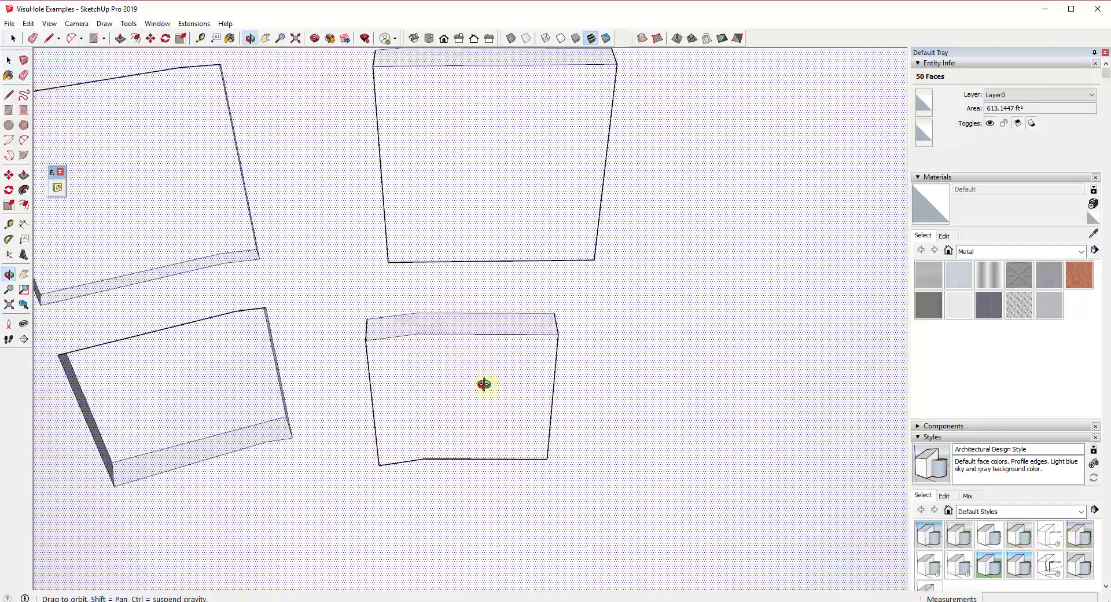
{"action": "middle_click_drag", "start_coordinate": [477, 369], "coordinate": [509, 515]}
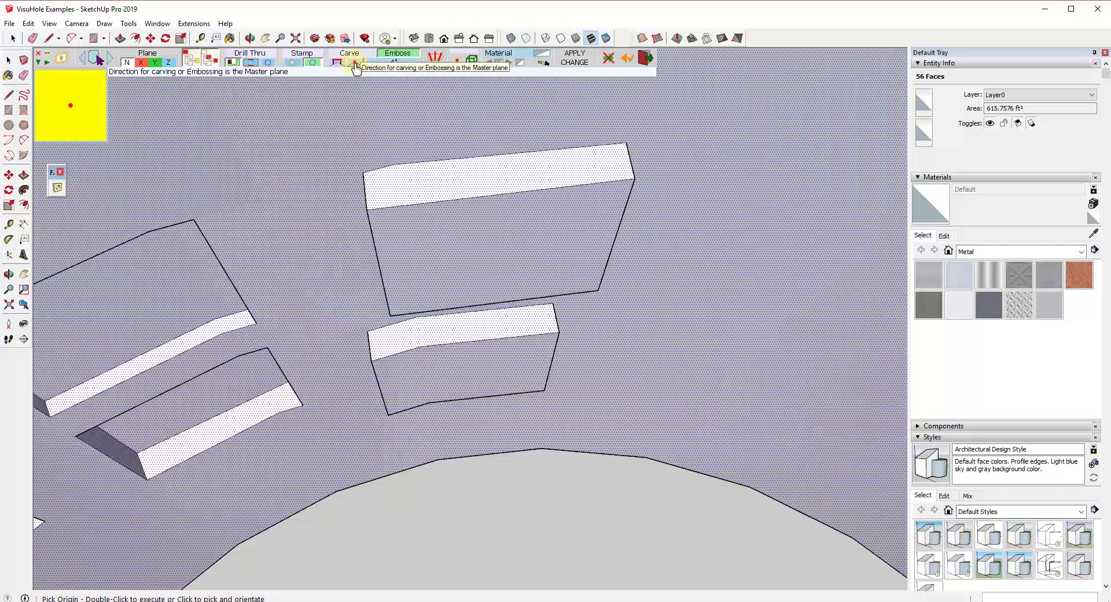
Emboss the combined rectangle, hexagon and ring stencil across the wall's lower part, and undo the embossing
{"action": "scroll", "coordinate": [556, 322], "scroll_direction": "down", "scroll_amount": 4}
{"action": "middle_click_drag", "start_coordinate": [553, 320], "coordinate": [568, 168]}
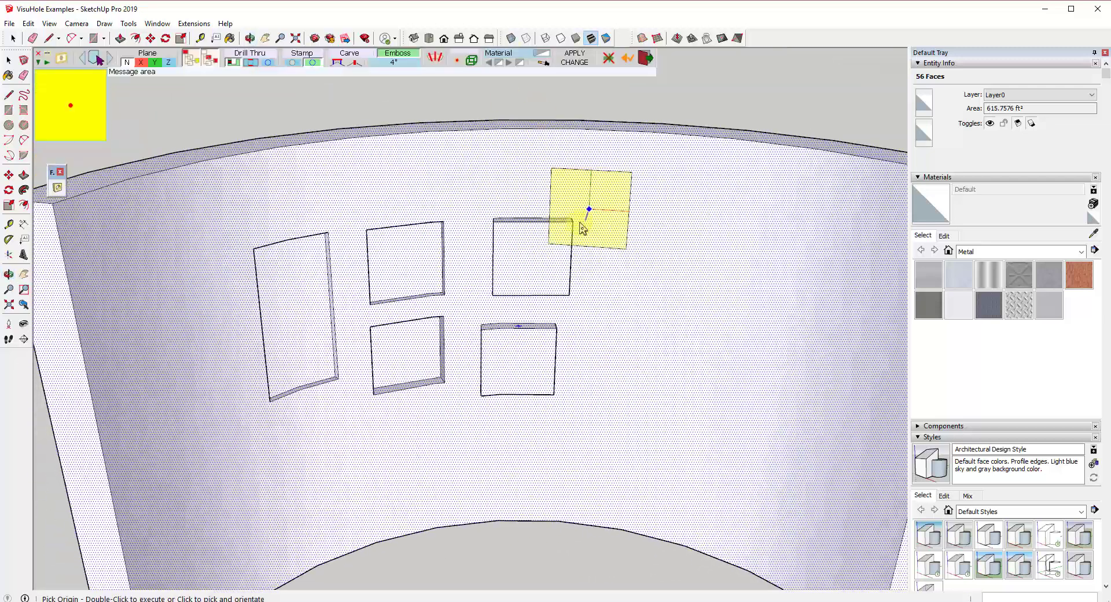
{"action": "scroll", "coordinate": [591, 224], "scroll_direction": "down", "scroll_amount": 5}
{"action": "left_click", "coordinate": [84, 61]}
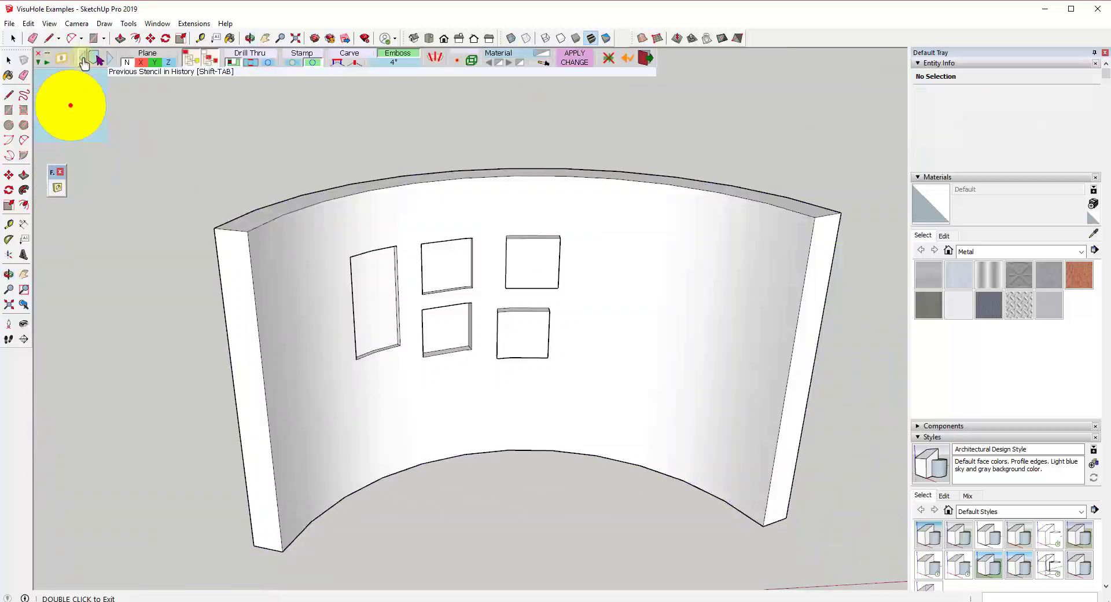
{"action": "left_click", "coordinate": [84, 61]}
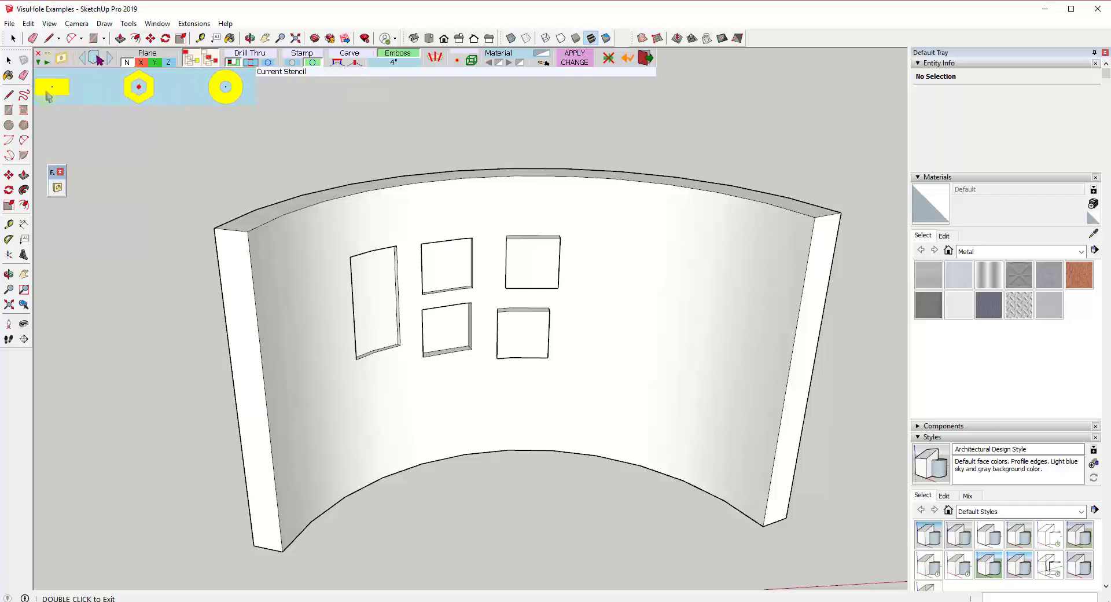
{"action": "double_click", "coordinate": [502, 403]}
{"action": "left_click", "coordinate": [534, 396]}
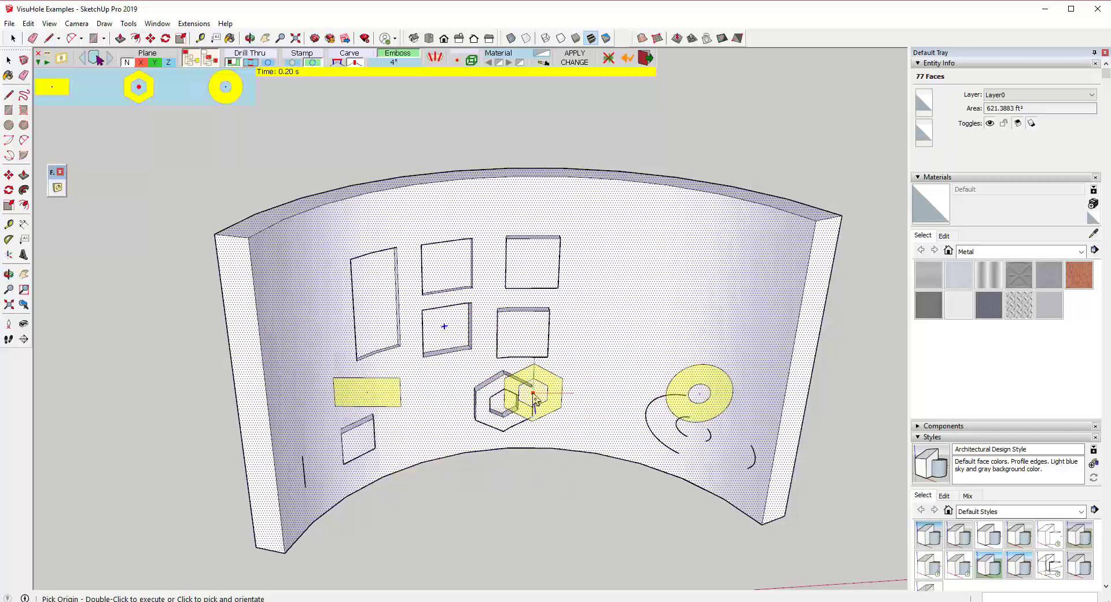
{"action": "key", "text": "ctrl+z"}
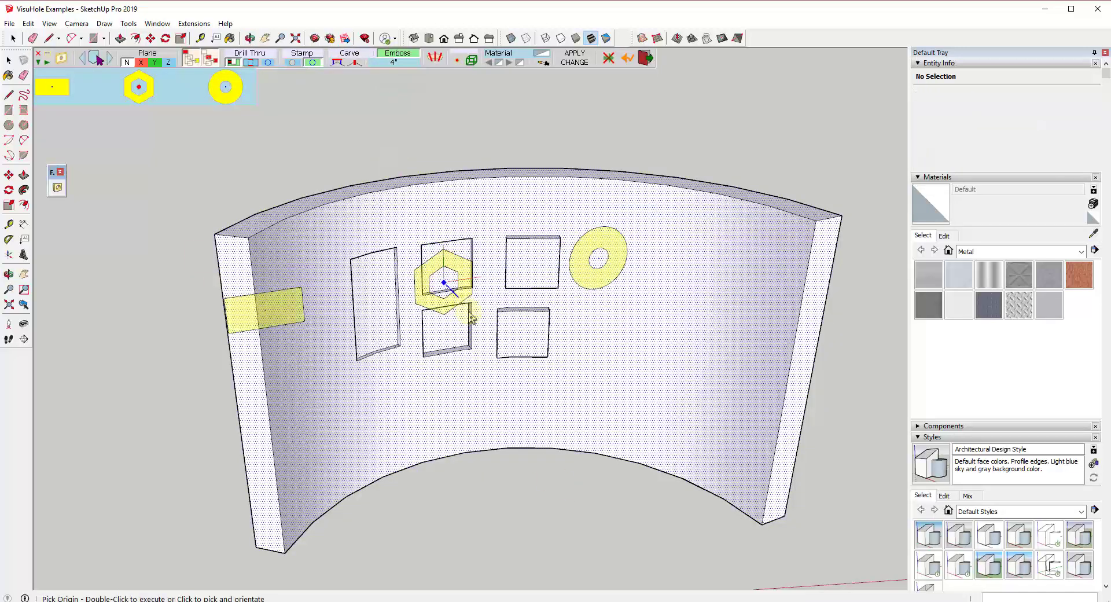
{"action": "middle_click_drag", "start_coordinate": [521, 257], "coordinate": [521, 274]}
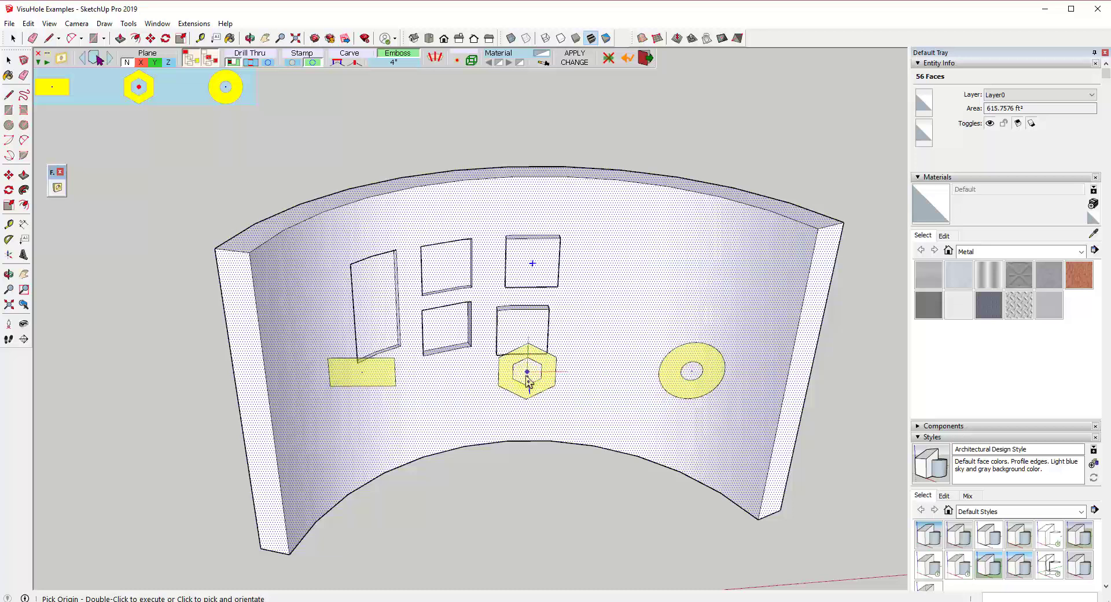
Place 3D text reading "The SketchUp Essentials" in Tahoma, 10" high and extruded 1", on the red axis in front of the middle curved wall
{"action": "scroll", "coordinate": [528, 365], "scroll_direction": "down", "scroll_amount": 3}
{"action": "middle_click_drag", "start_coordinate": [534, 356], "coordinate": [488, 330]}
{"action": "scroll", "coordinate": [489, 332], "scroll_direction": "down", "scroll_amount": 2}
{"action": "scroll", "coordinate": [486, 432], "scroll_direction": "up", "scroll_amount": 2}
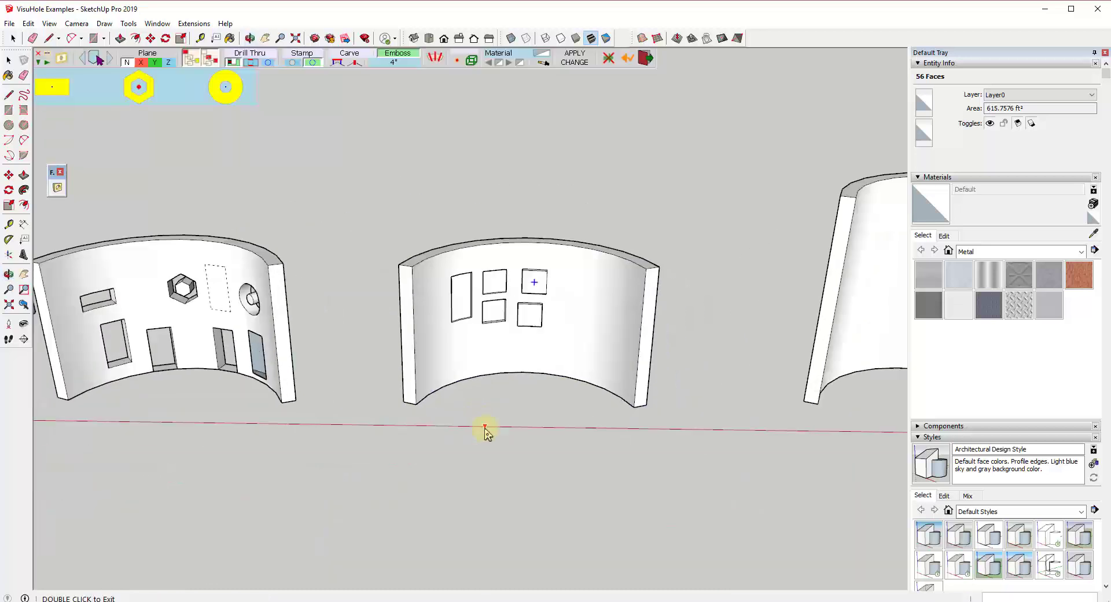
{"action": "left_click", "coordinate": [23, 255]}
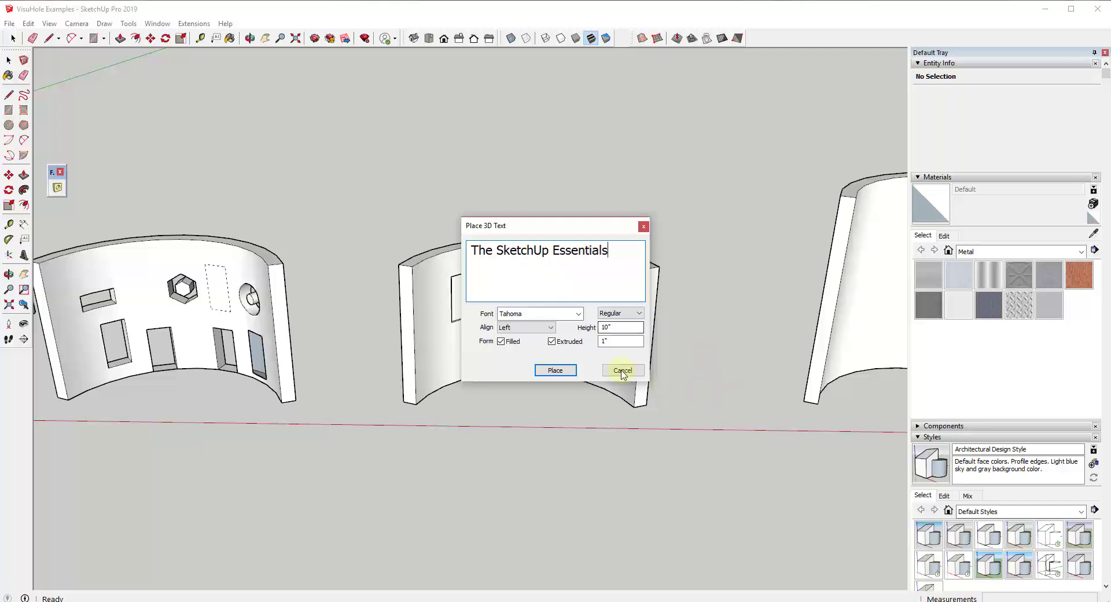
{"action": "left_click", "coordinate": [554, 370]}
{"action": "left_click", "coordinate": [447, 433]}
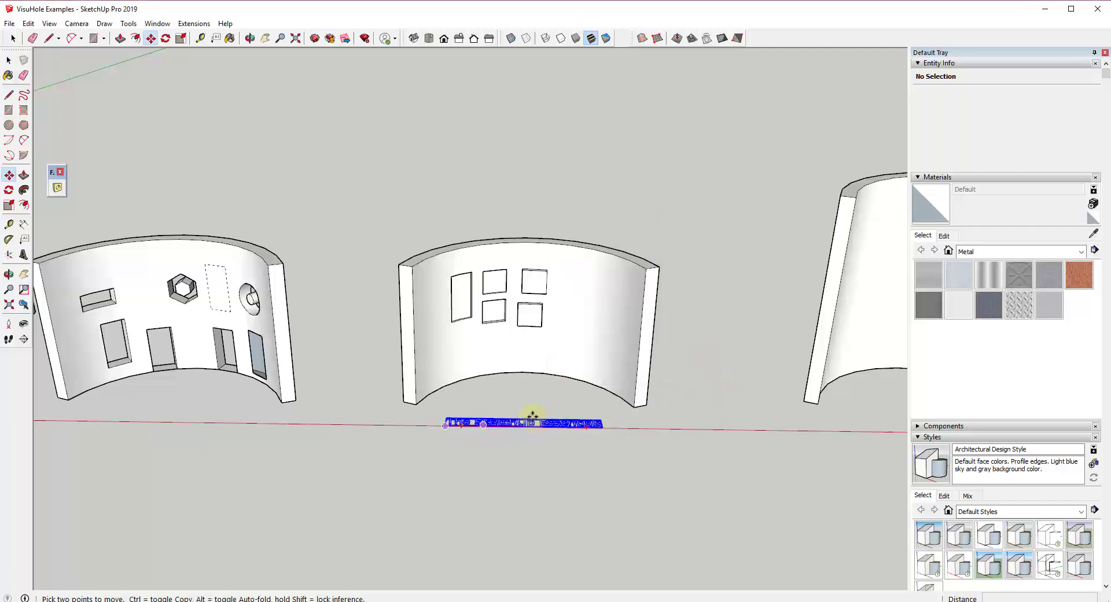
{"action": "scroll", "coordinate": [554, 410], "scroll_direction": "up", "scroll_amount": 4}
{"action": "scroll", "coordinate": [554, 409], "scroll_direction": "up", "scroll_amount": 1}
{"action": "key", "text": "space"}
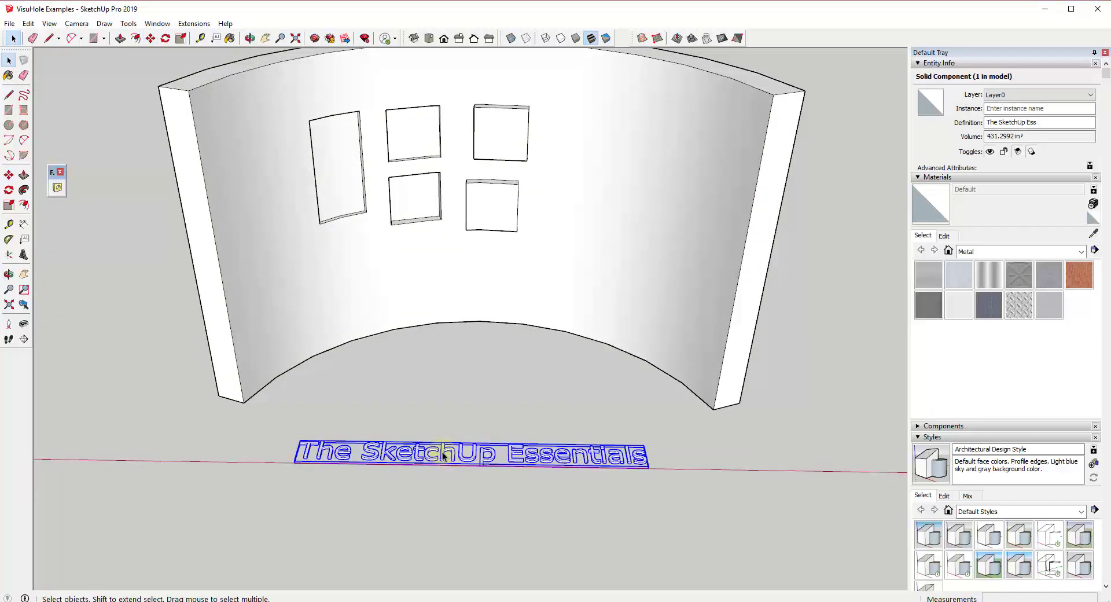
Start VisuHole and pick the "The SketchUp Essentials" 3D text in front of the middle curved wall as the stencil shape
{"action": "left_click", "coordinate": [58, 187]}
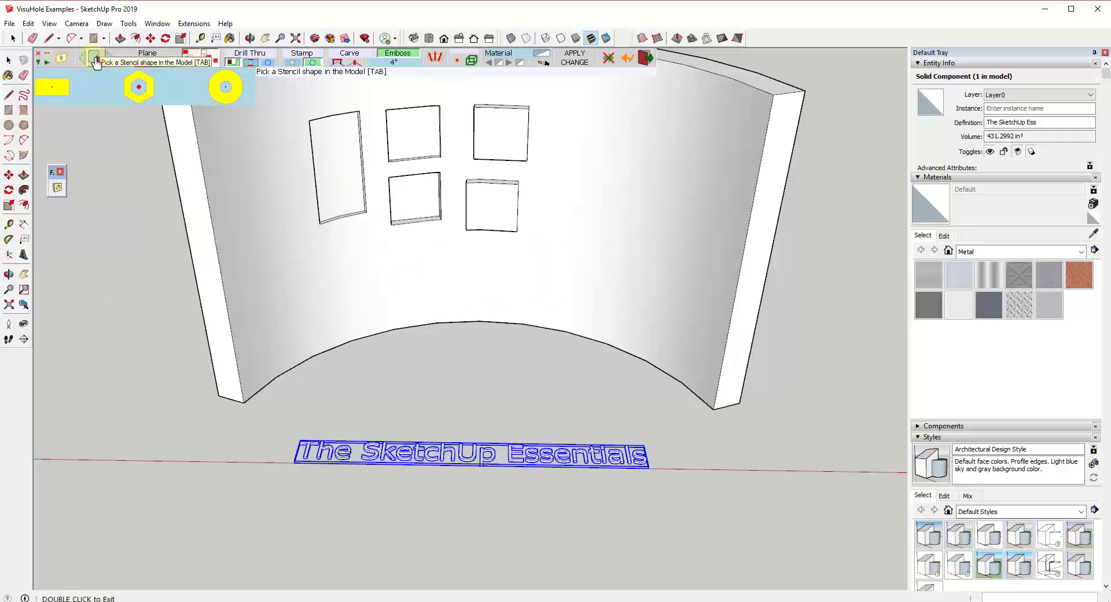
{"action": "left_click", "coordinate": [95, 60]}
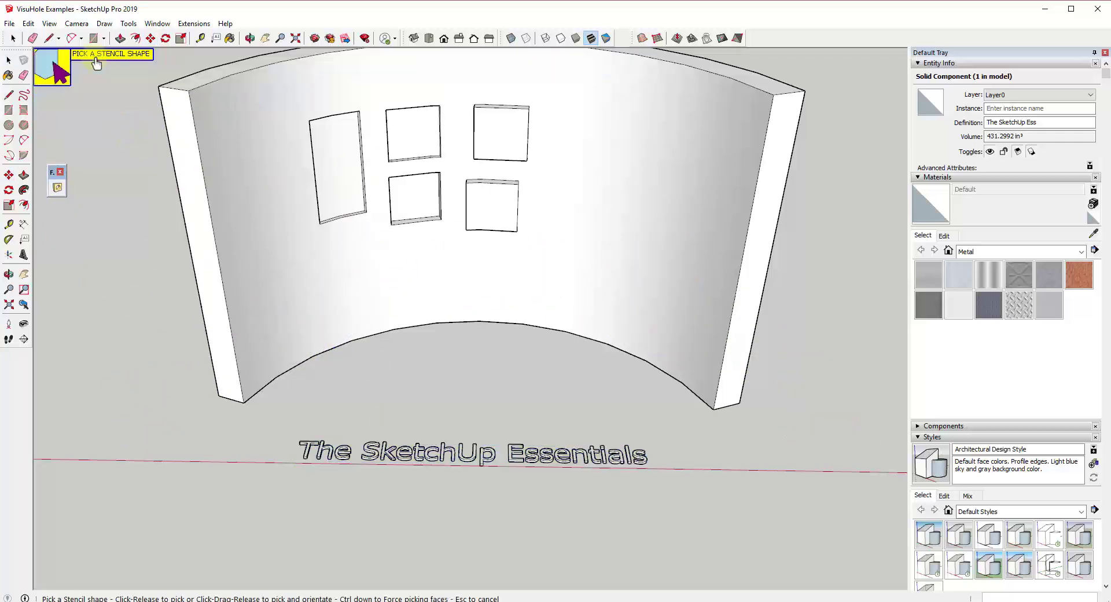
{"action": "left_click", "coordinate": [305, 463]}
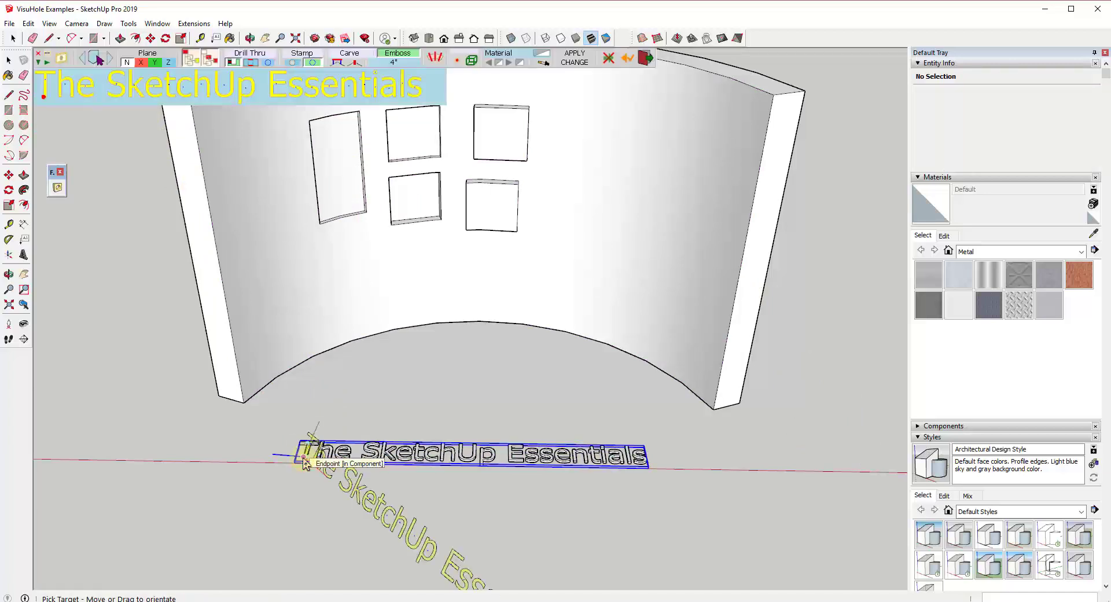
{"action": "left_click", "coordinate": [440, 413]}
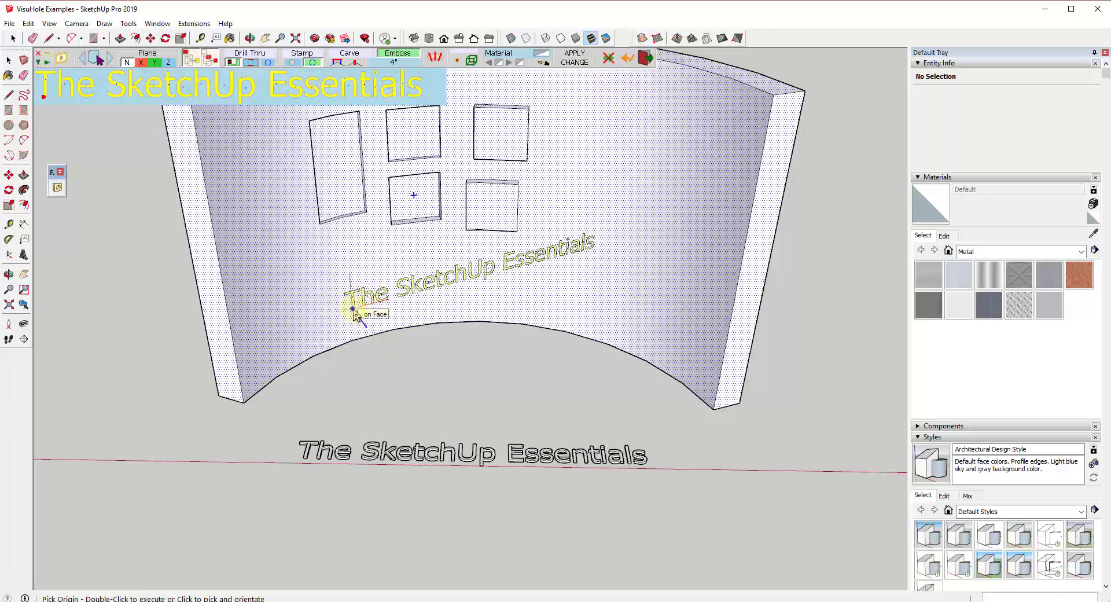
Try to emboss the text stencil on the wall's lower part with straight projection, and undo the embossing
{"action": "left_click", "coordinate": [358, 320]}
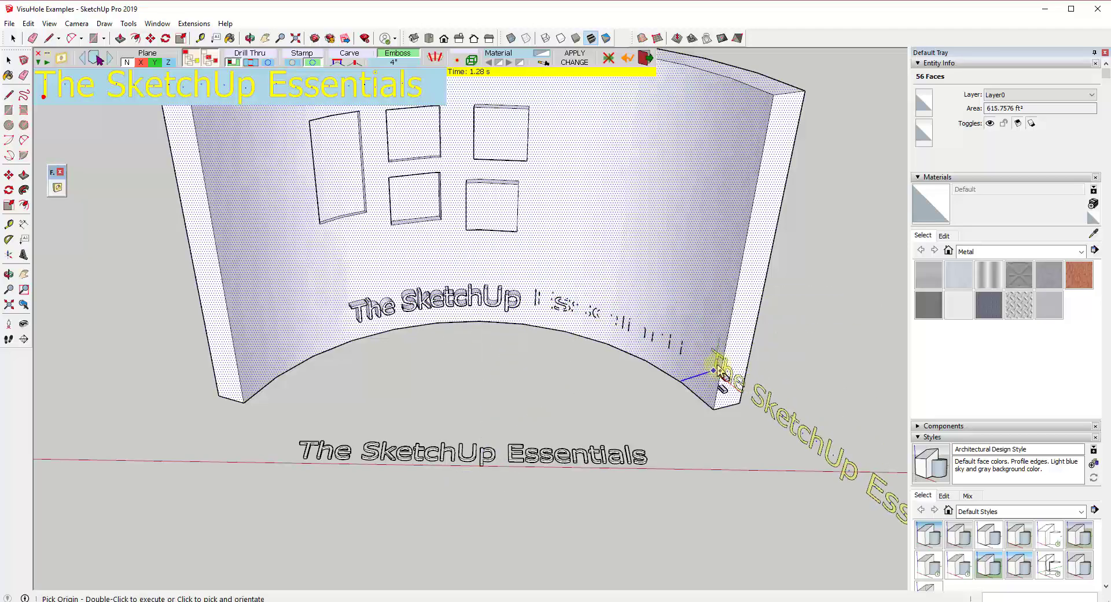
{"action": "scroll", "coordinate": [723, 370], "scroll_direction": "up", "scroll_amount": 4}
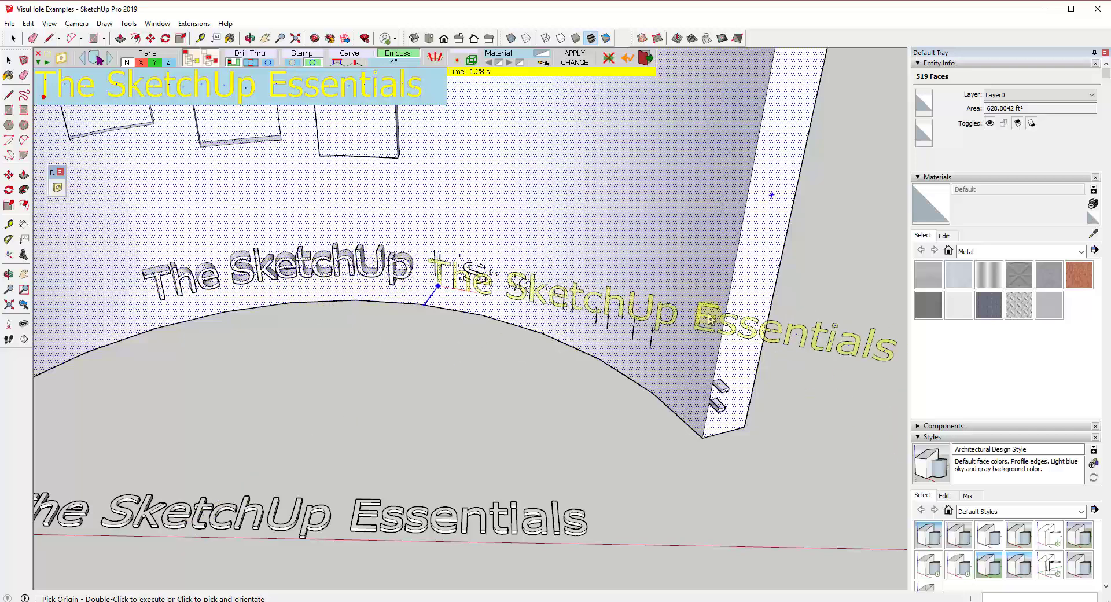
{"action": "scroll", "coordinate": [624, 328], "scroll_direction": "down", "scroll_amount": 3}
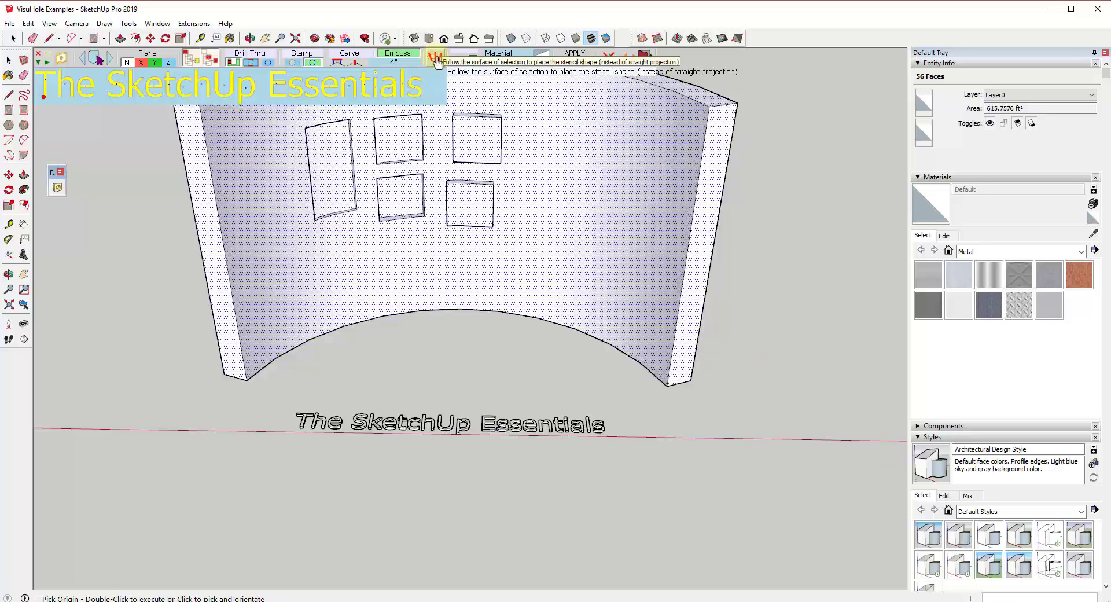
Turn on following the surface and emboss the text stencil along the lower part of the curved wall
{"action": "left_click", "coordinate": [436, 58]}
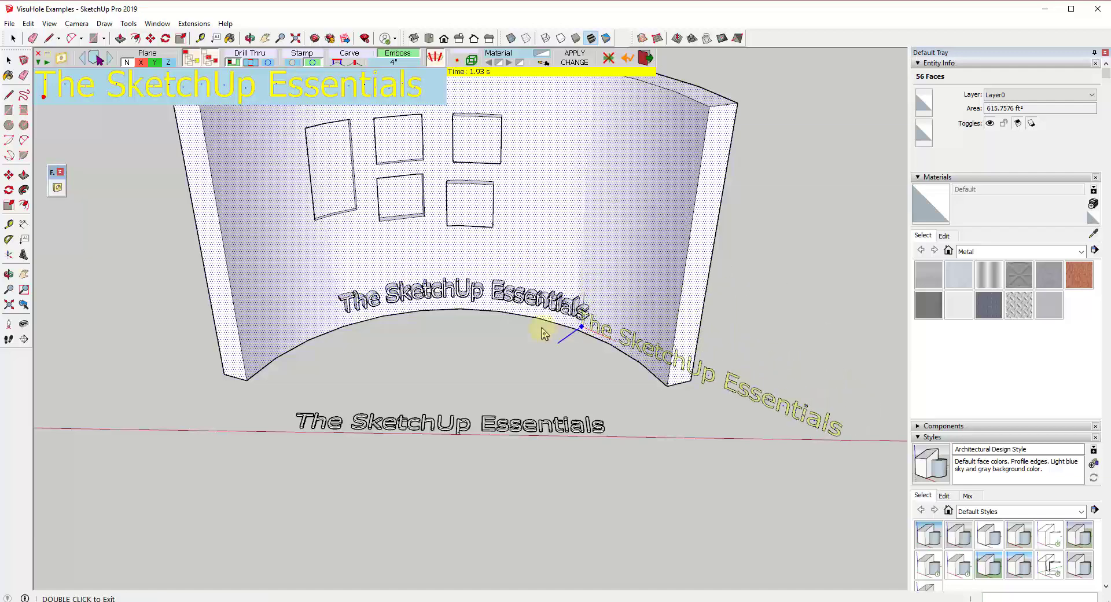
{"action": "scroll", "coordinate": [544, 333], "scroll_direction": "up", "scroll_amount": 4}
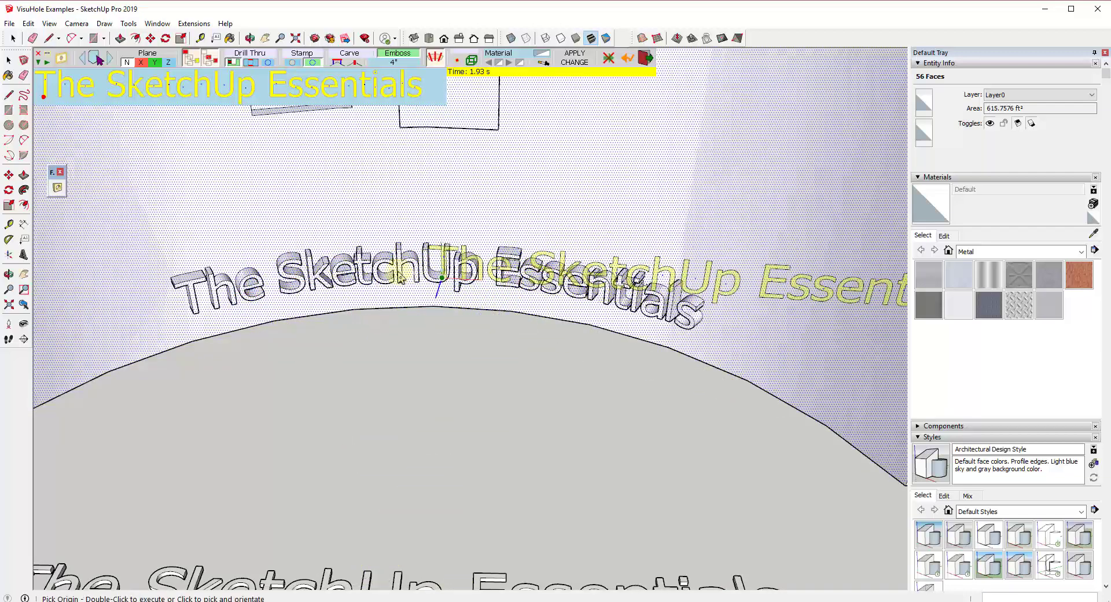
{"action": "scroll", "coordinate": [521, 307], "scroll_direction": "down", "scroll_amount": 4}
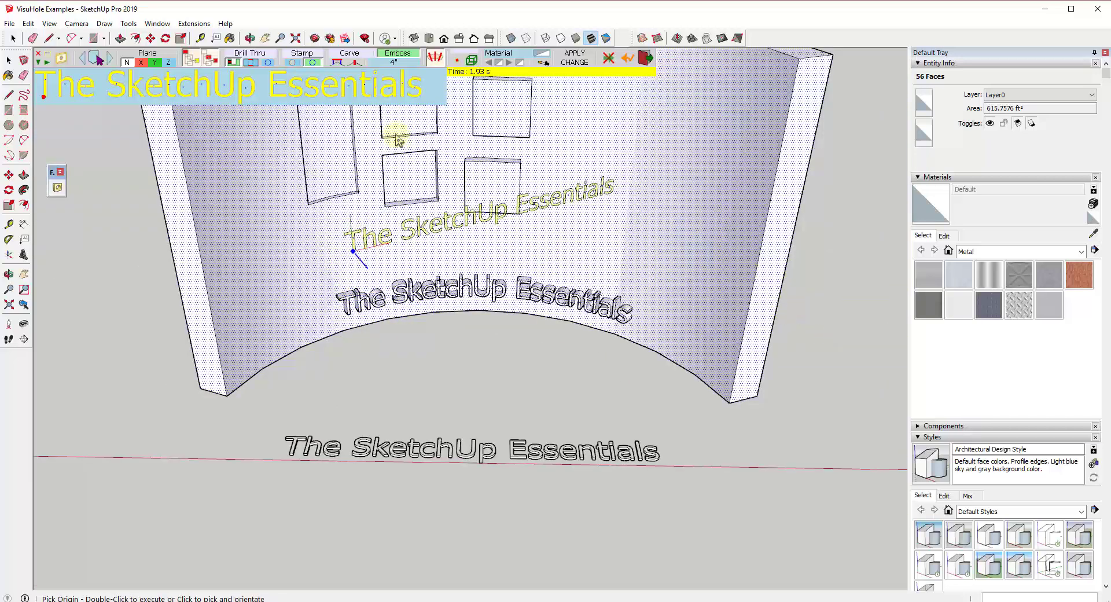
Switch the operation to Carve and carve the text stencil into the wall just above the embossed text
{"action": "left_click", "coordinate": [346, 57]}
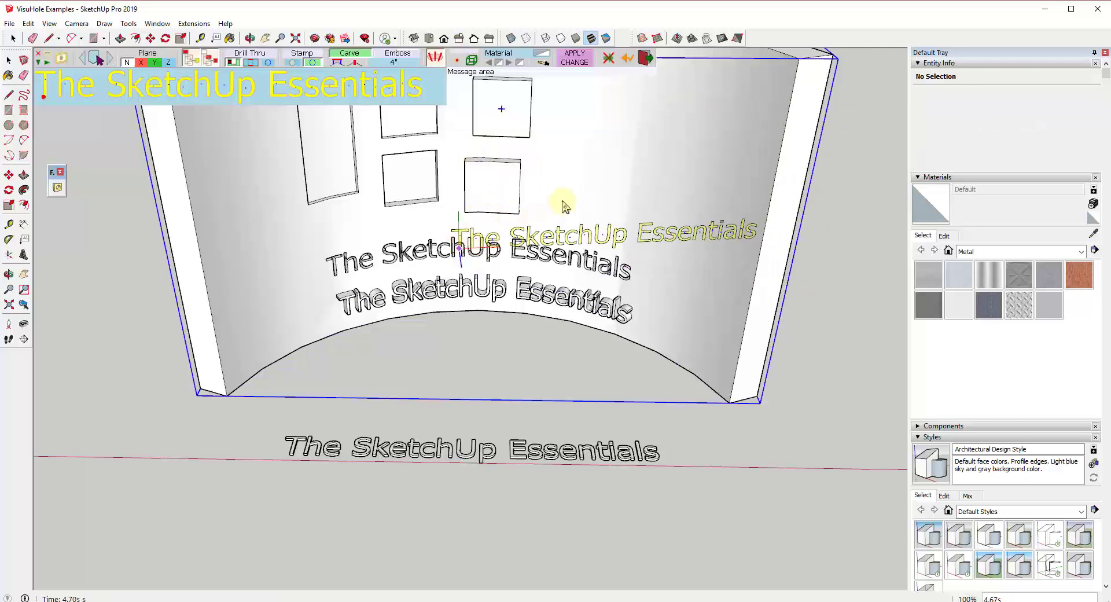
{"action": "left_click", "coordinate": [435, 58]}
{"action": "scroll", "coordinate": [380, 264], "scroll_direction": "up", "scroll_amount": 3}
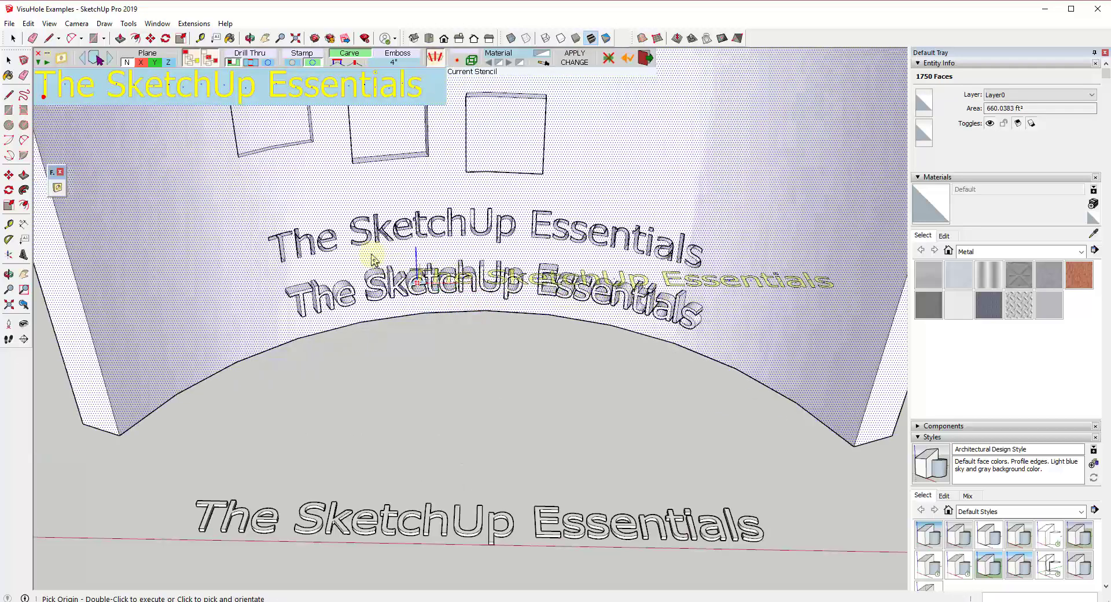
{"action": "scroll", "coordinate": [380, 263], "scroll_direction": "up", "scroll_amount": 5}
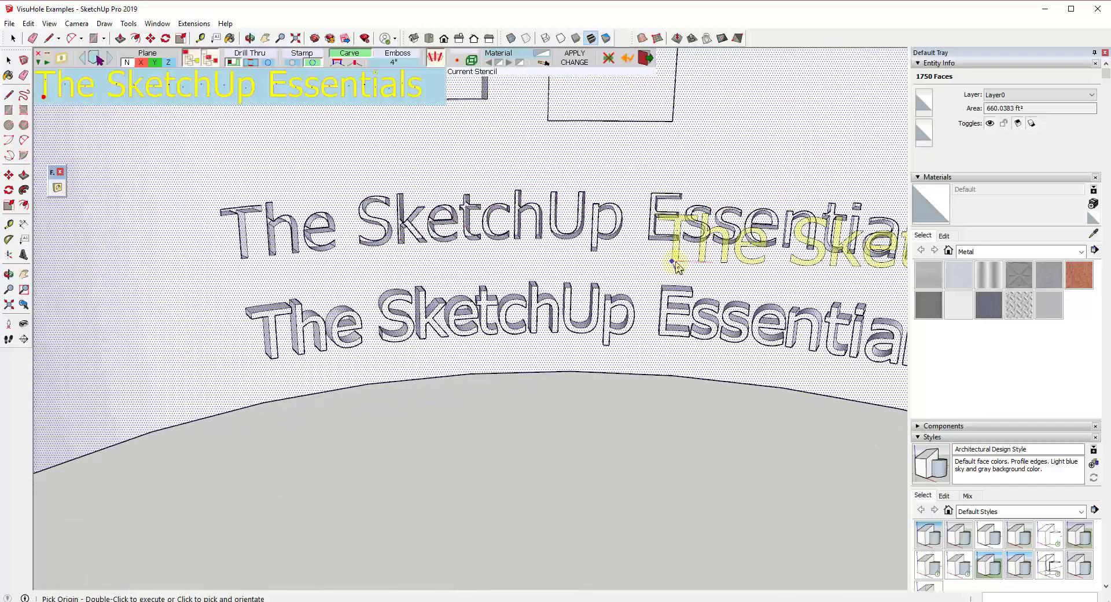
{"action": "scroll", "coordinate": [498, 310], "scroll_direction": "down", "scroll_amount": 4}
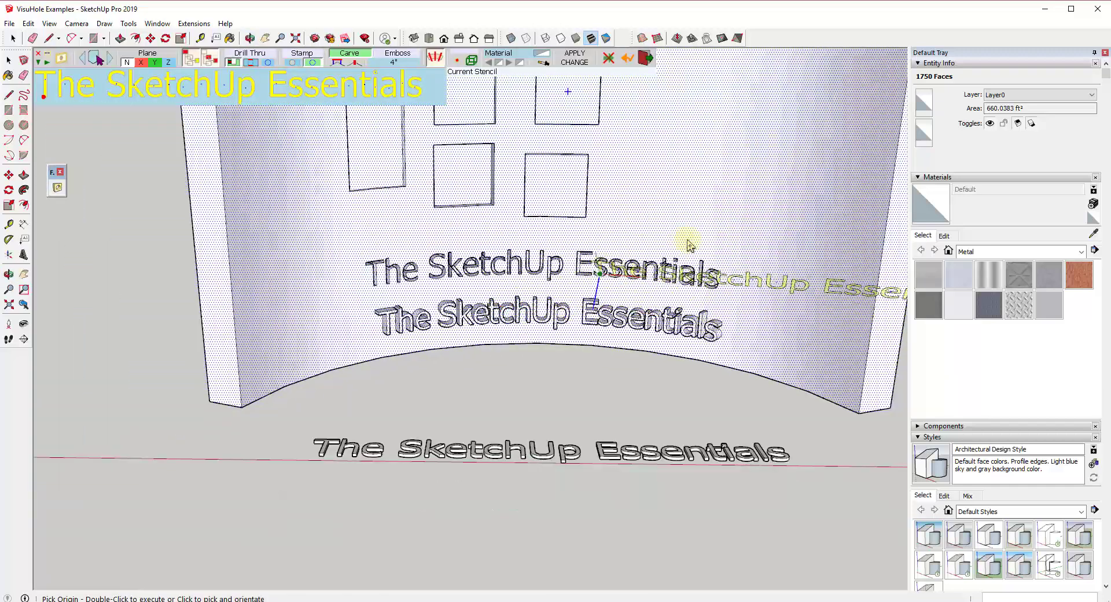
{"action": "scroll", "coordinate": [576, 280], "scroll_direction": "down", "scroll_amount": 2}
{"action": "scroll", "coordinate": [576, 281], "scroll_direction": "down", "scroll_amount": 1}
{"action": "scroll", "coordinate": [637, 296], "scroll_direction": "up", "scroll_amount": 2}
{"action": "scroll", "coordinate": [565, 307], "scroll_direction": "down", "scroll_amount": 3}
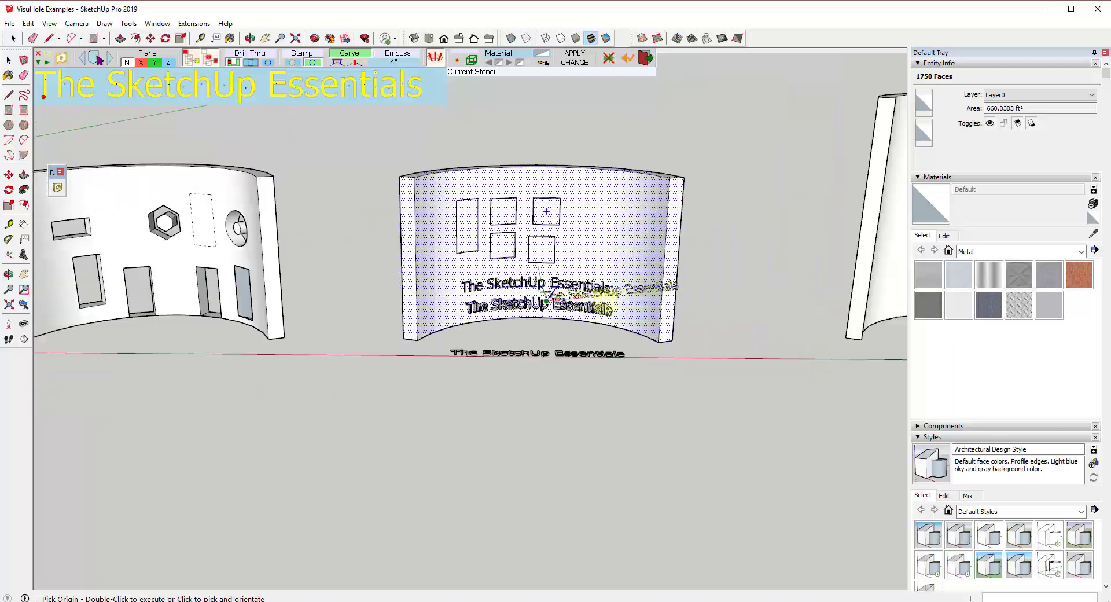
{"action": "scroll", "coordinate": [619, 295], "scroll_direction": "up", "scroll_amount": 2}
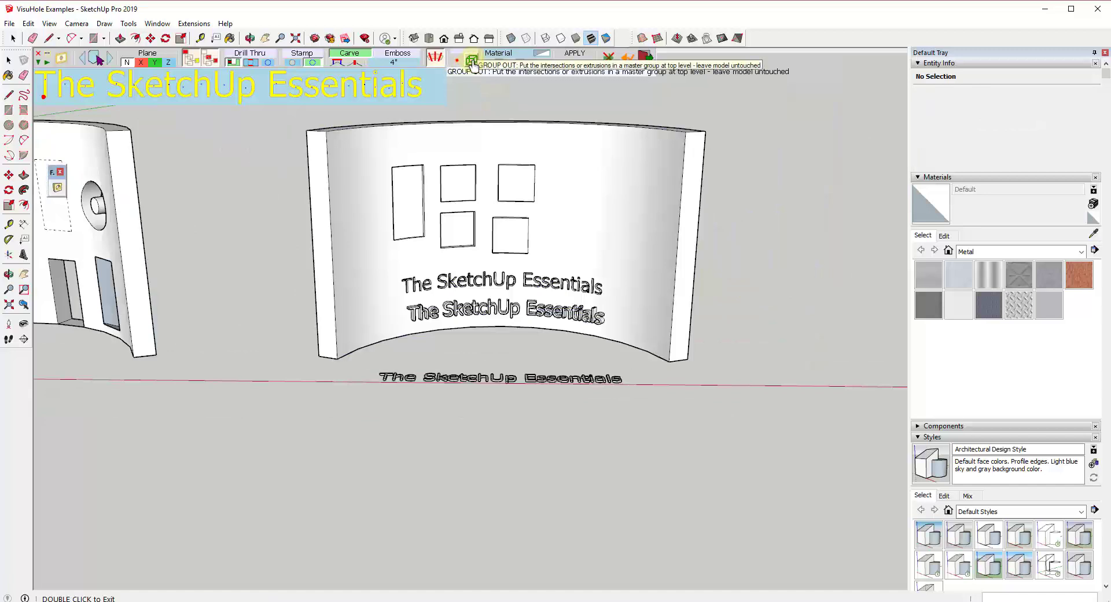
Return to the previous rectangle stencil, set Emboss with Group In, and emboss it on the wall beside the four squares
{"action": "left_click", "coordinate": [472, 60]}
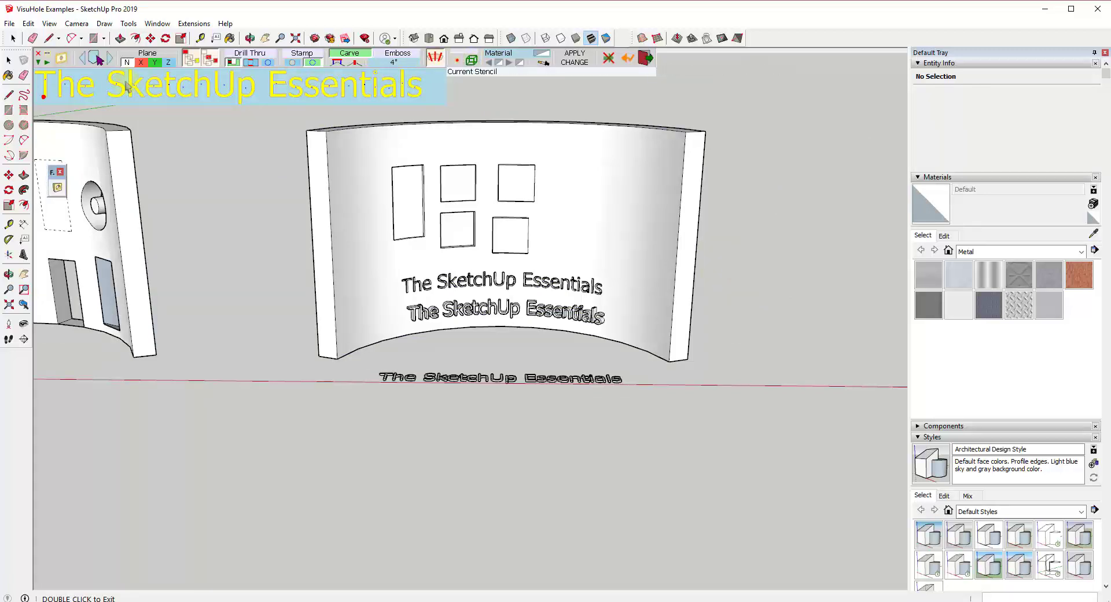
{"action": "left_click", "coordinate": [85, 60]}
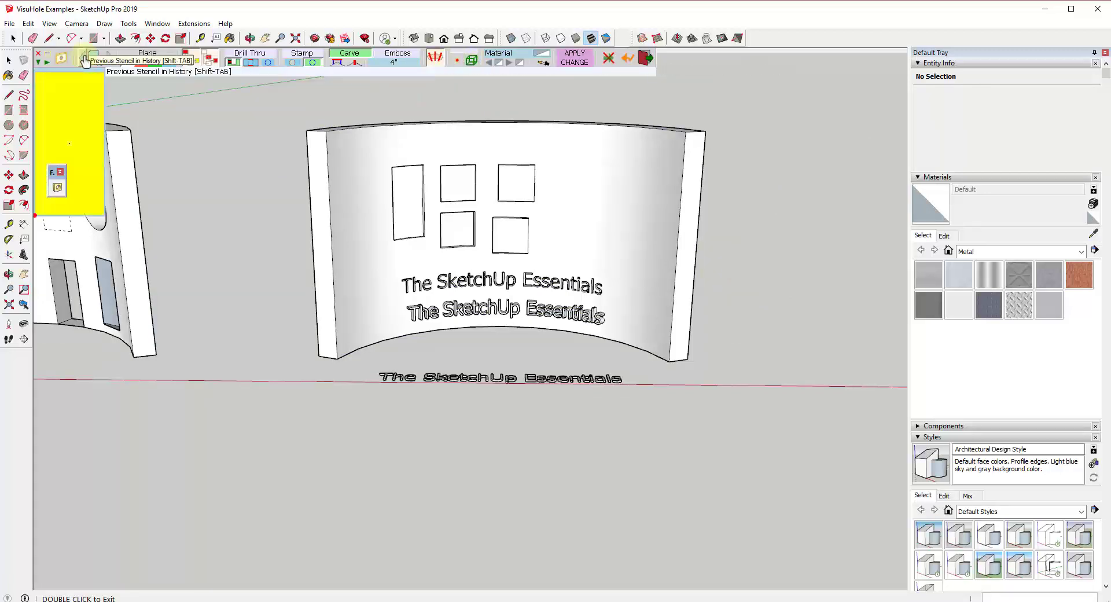
{"action": "middle_click_drag", "start_coordinate": [570, 223], "coordinate": [584, 231]}
{"action": "left_click", "coordinate": [397, 54]}
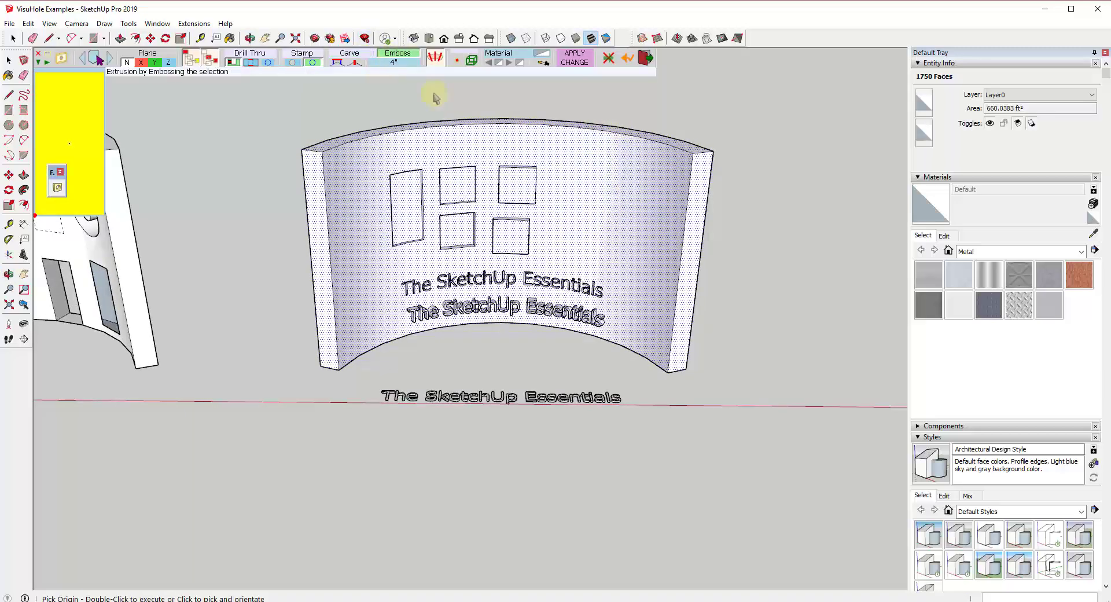
{"action": "scroll", "coordinate": [688, 239], "scroll_direction": "up", "scroll_amount": 5}
{"action": "scroll", "coordinate": [583, 230], "scroll_direction": "down", "scroll_amount": 6}
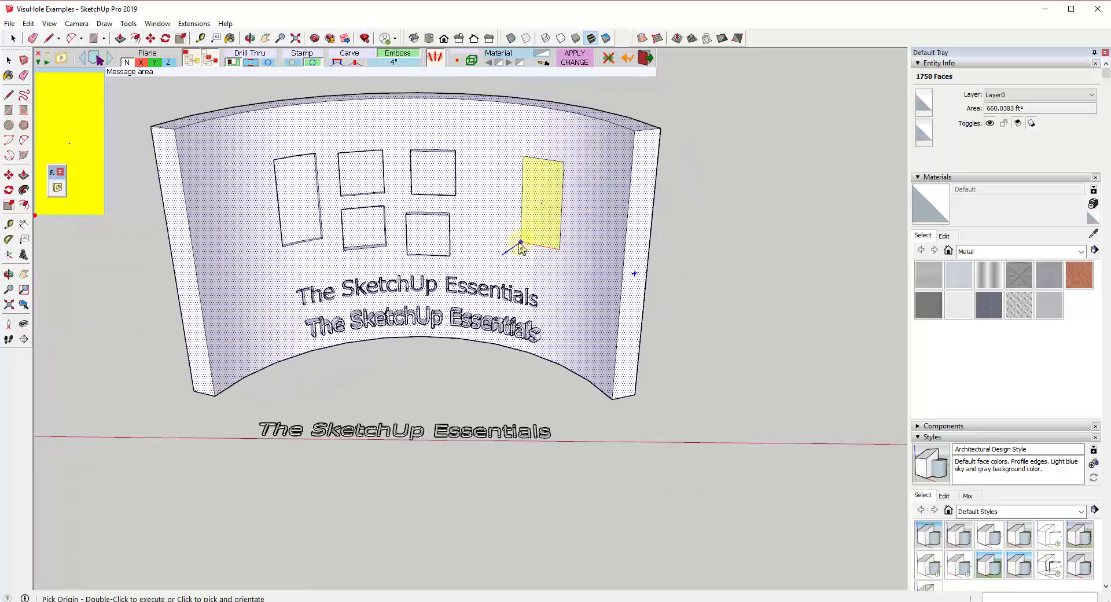
{"action": "left_click", "coordinate": [458, 60]}
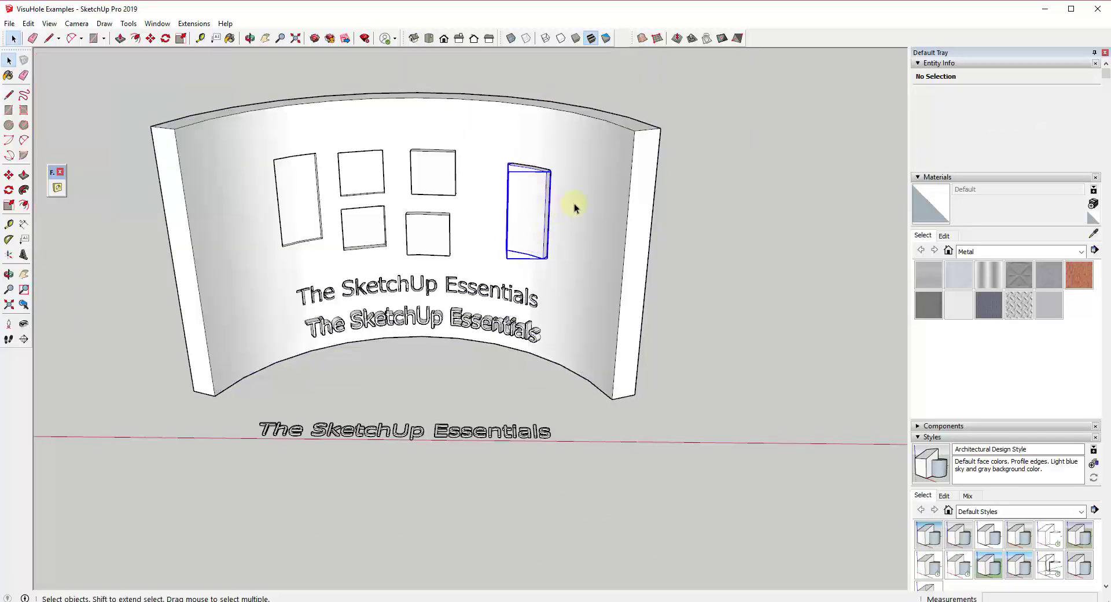
Select the grouped embossed rectangle and the faces of the ungrouped shapes in turn to compare how they select
{"action": "scroll", "coordinate": [574, 204], "scroll_direction": "up", "scroll_amount": 3}
{"action": "left_click", "coordinate": [530, 200]}
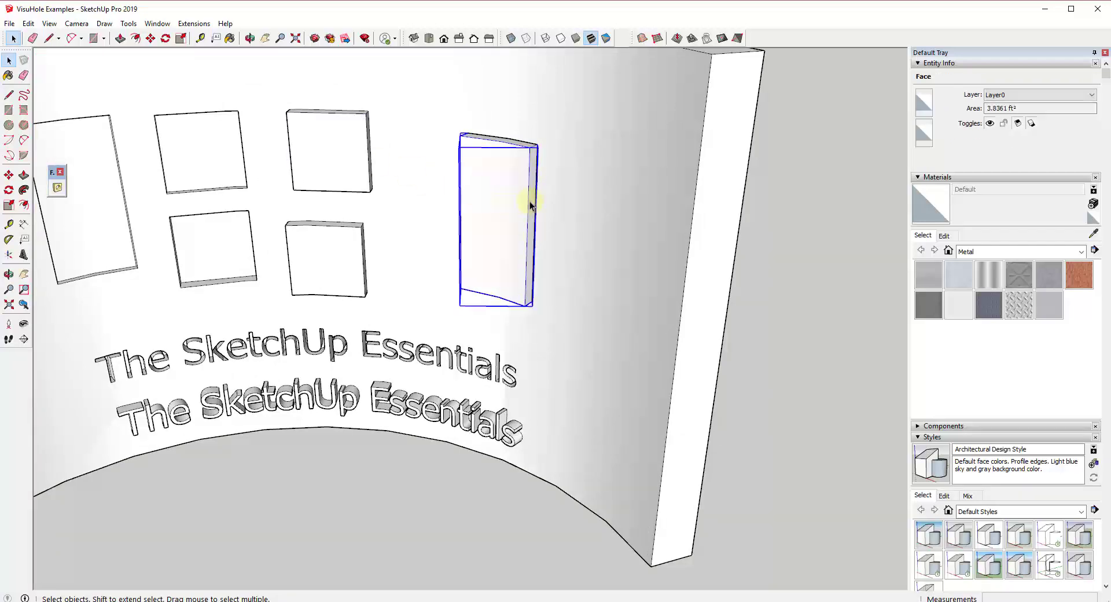
{"action": "left_click", "coordinate": [342, 144]}
{"action": "left_click", "coordinate": [214, 137]}
{"action": "left_click", "coordinate": [216, 265]}
{"action": "left_click", "coordinate": [326, 255]}
{"action": "left_click", "coordinate": [334, 151]}
{"action": "left_click", "coordinate": [113, 199]}
{"action": "left_click", "coordinate": [524, 168]}
{"action": "left_click", "coordinate": [510, 175]}
{"action": "left_click", "coordinate": [510, 175]}
Try hiding the grouped embossed rectangle on the curved wall
{"action": "scroll", "coordinate": [520, 178], "scroll_direction": "up", "scroll_amount": 3}
{"action": "right_click", "coordinate": [497, 186]}
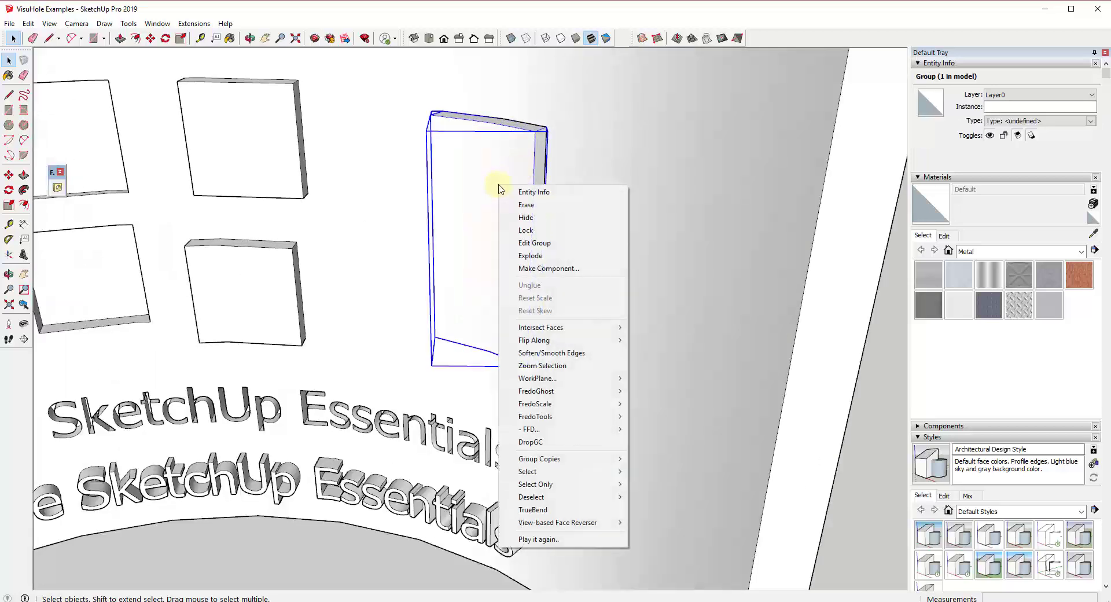
{"action": "left_click", "coordinate": [525, 217]}
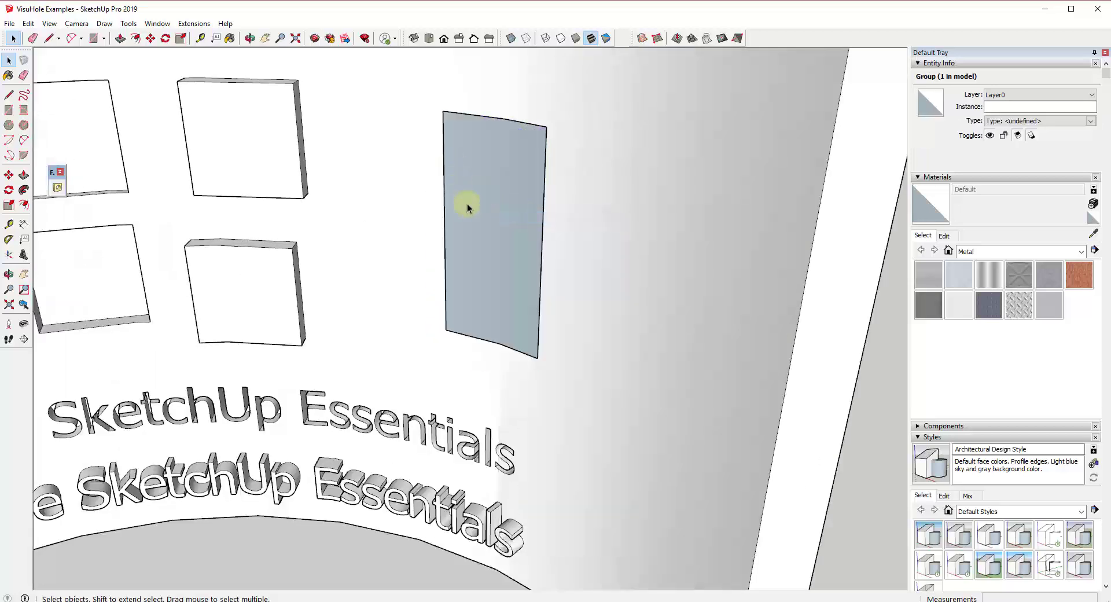
Check the selection of the grouped rectangle again against the upper and lower square recesses
{"action": "left_click", "coordinate": [513, 172]}
{"action": "scroll", "coordinate": [517, 167], "scroll_direction": "down", "scroll_amount": 3}
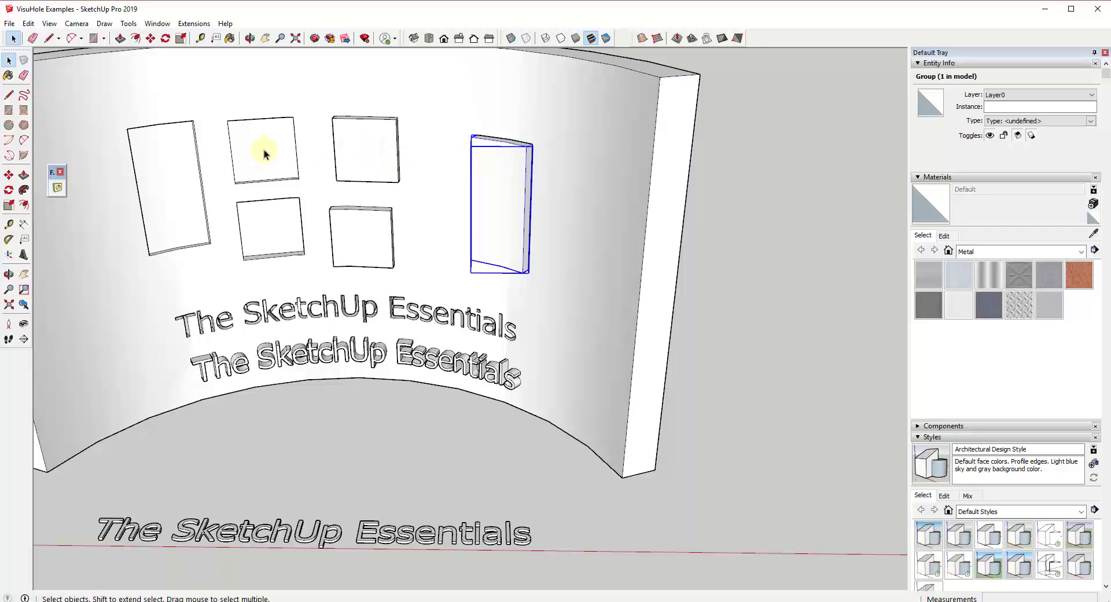
{"action": "left_click", "coordinate": [248, 159]}
{"action": "left_click", "coordinate": [263, 248]}
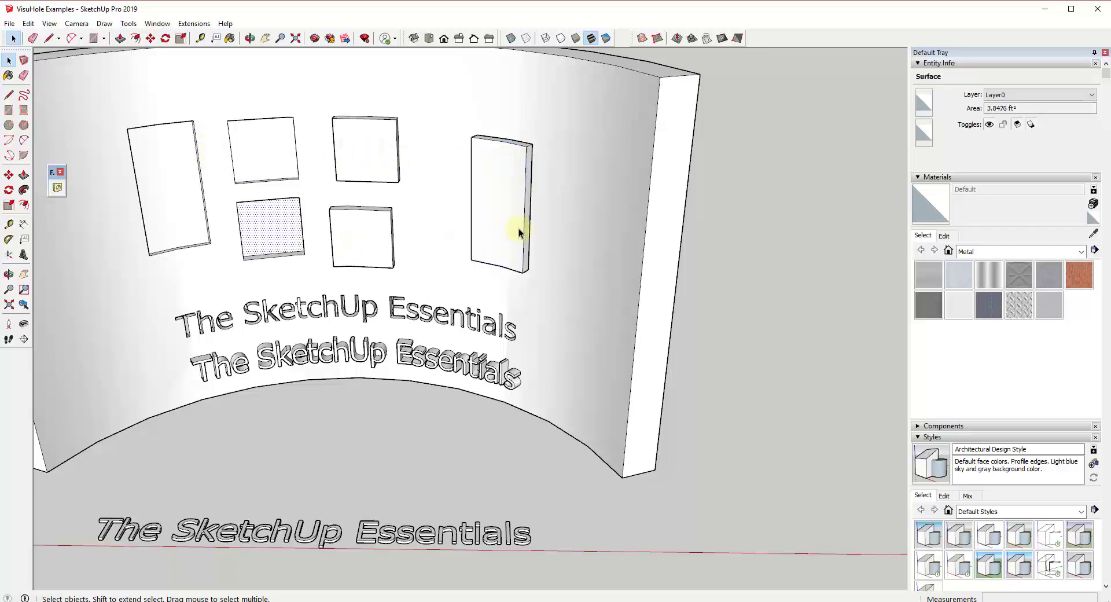
{"action": "scroll", "coordinate": [539, 205], "scroll_direction": "down", "scroll_amount": 5}
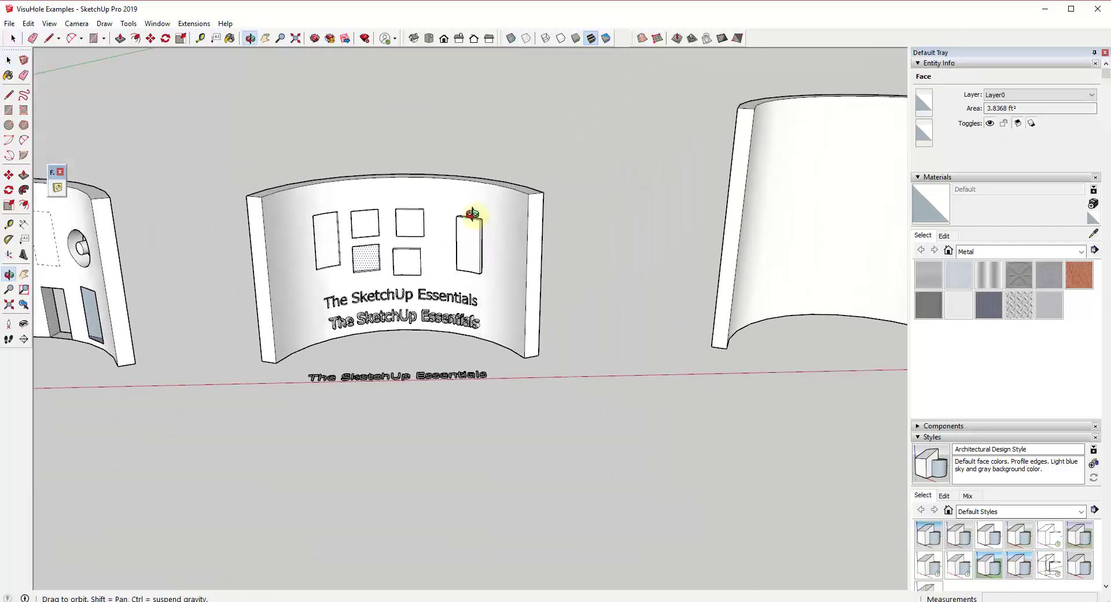
{"action": "middle_click_drag", "start_coordinate": [489, 253], "coordinate": [458, 252]}
{"action": "left_click", "coordinate": [58, 188]}
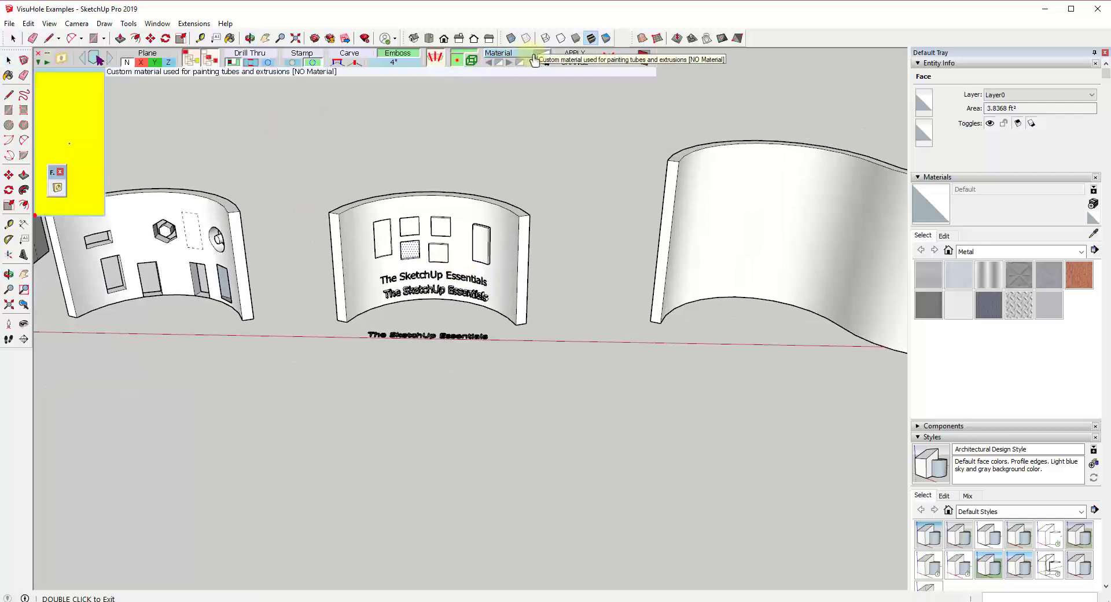
{"action": "middle_click_drag", "start_coordinate": [759, 298], "coordinate": [612, 305]}
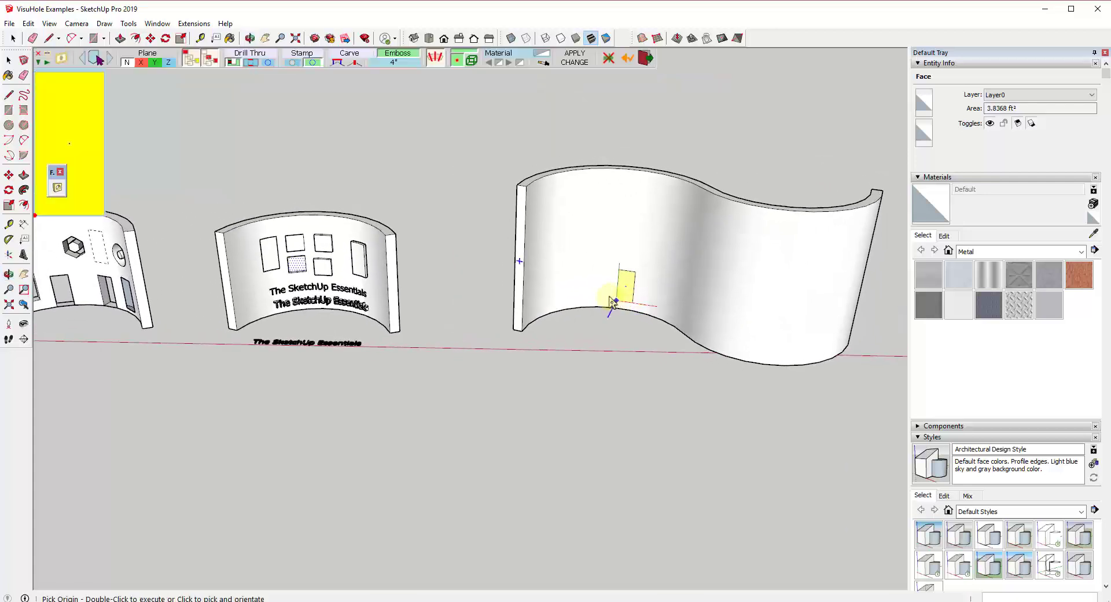
{"action": "scroll", "coordinate": [374, 240], "scroll_direction": "down", "scroll_amount": 3}
{"action": "scroll", "coordinate": [307, 256], "scroll_direction": "up", "scroll_amount": 8}
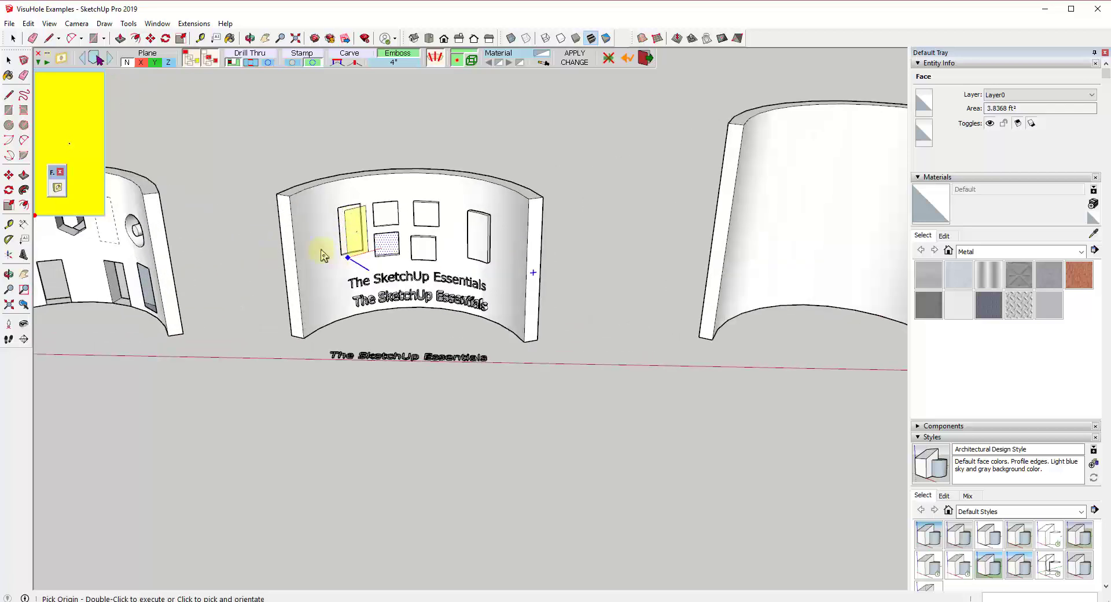
{"action": "middle_click_drag", "start_coordinate": [337, 282], "coordinate": [322, 216]}
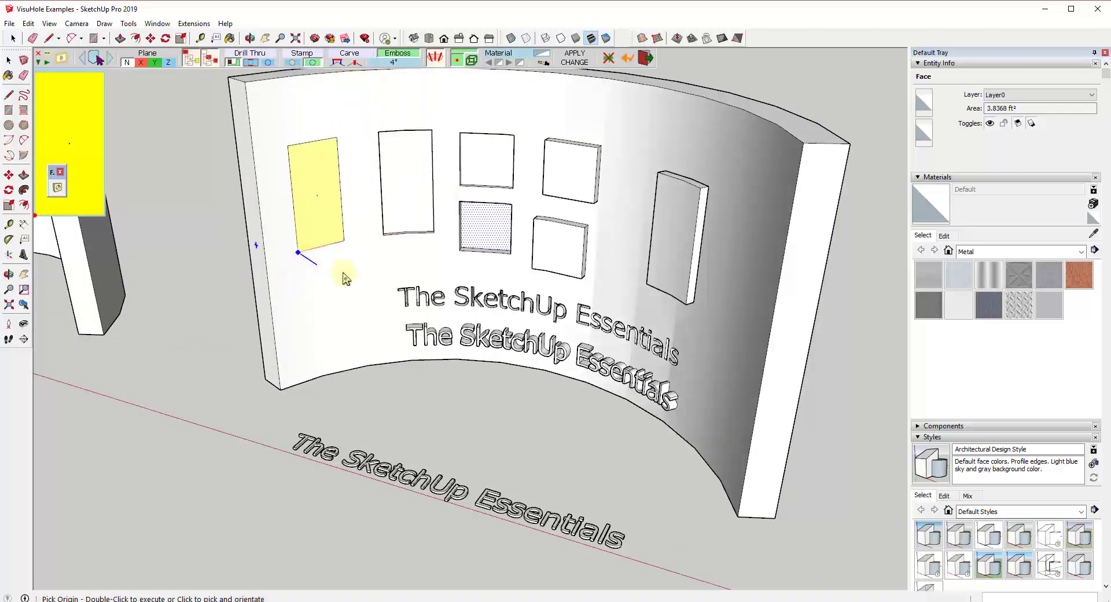
{"action": "scroll", "coordinate": [324, 266], "scroll_direction": "down", "scroll_amount": 3}
Draw a rectangle about 1' 8" by 1' on the ground in front of the text and paint it with Metal Aluminum Anodized
{"action": "key", "text": "r"}
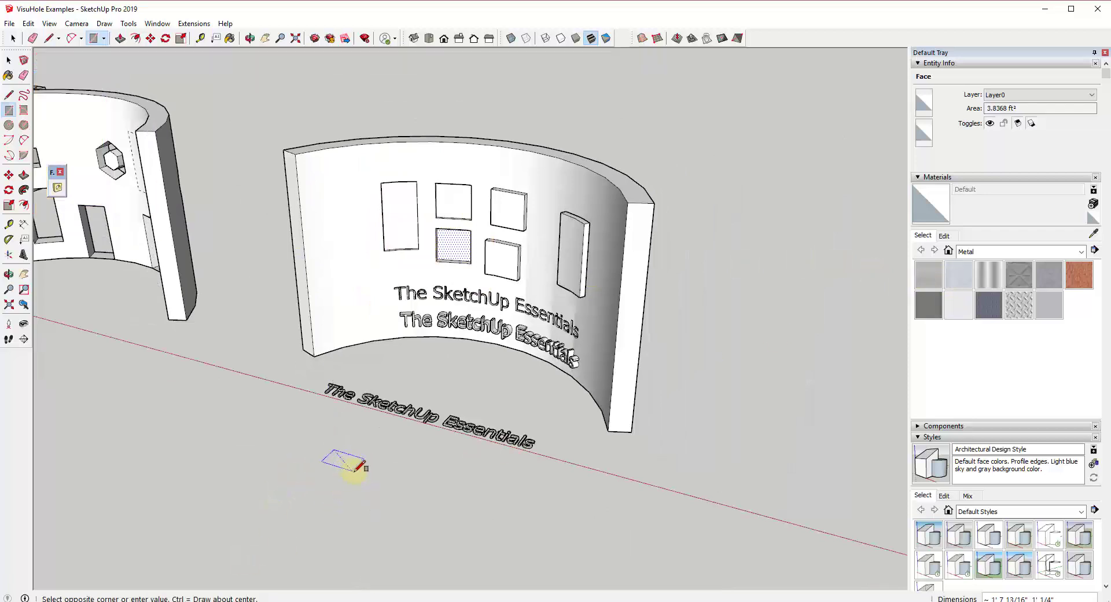
{"action": "left_click", "coordinate": [354, 471]}
{"action": "key", "text": "space"}
{"action": "left_click", "coordinate": [948, 283]}
{"action": "left_click", "coordinate": [346, 459]}
{"action": "key", "text": "space"}
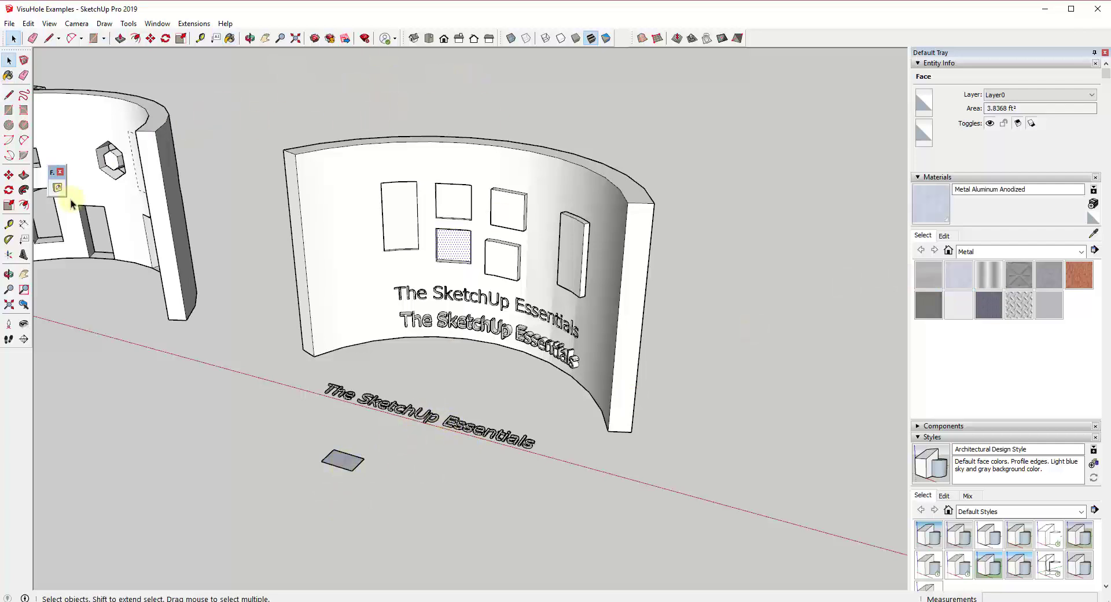
Restart VisuHole and pick the painted ground rectangle's material as the custom material for extrusions
{"action": "left_click", "coordinate": [55, 189]}
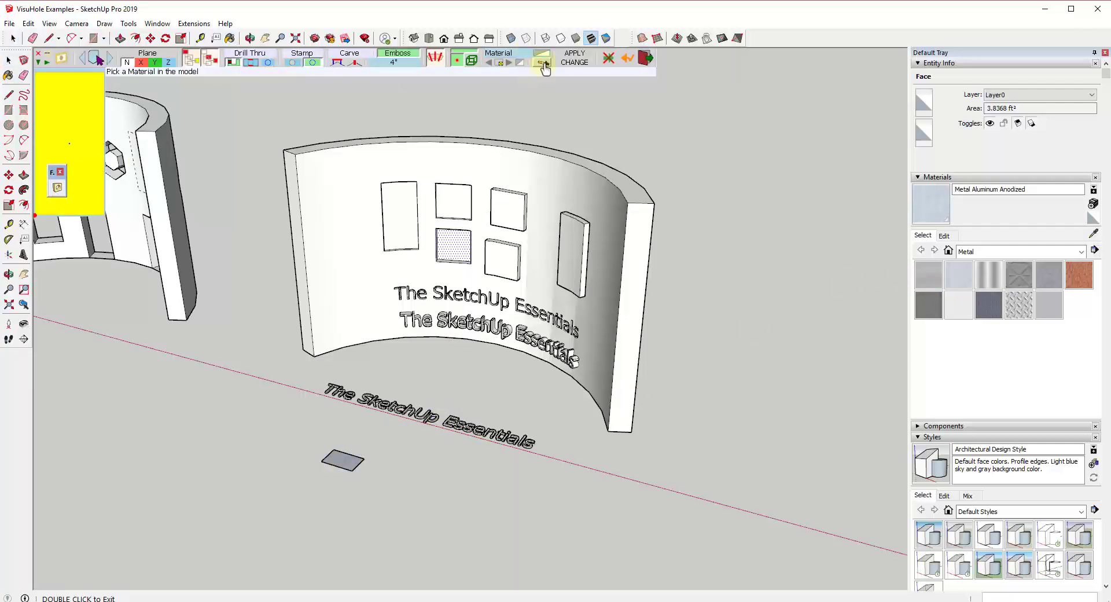
{"action": "left_click", "coordinate": [543, 63]}
{"action": "left_click", "coordinate": [345, 463]}
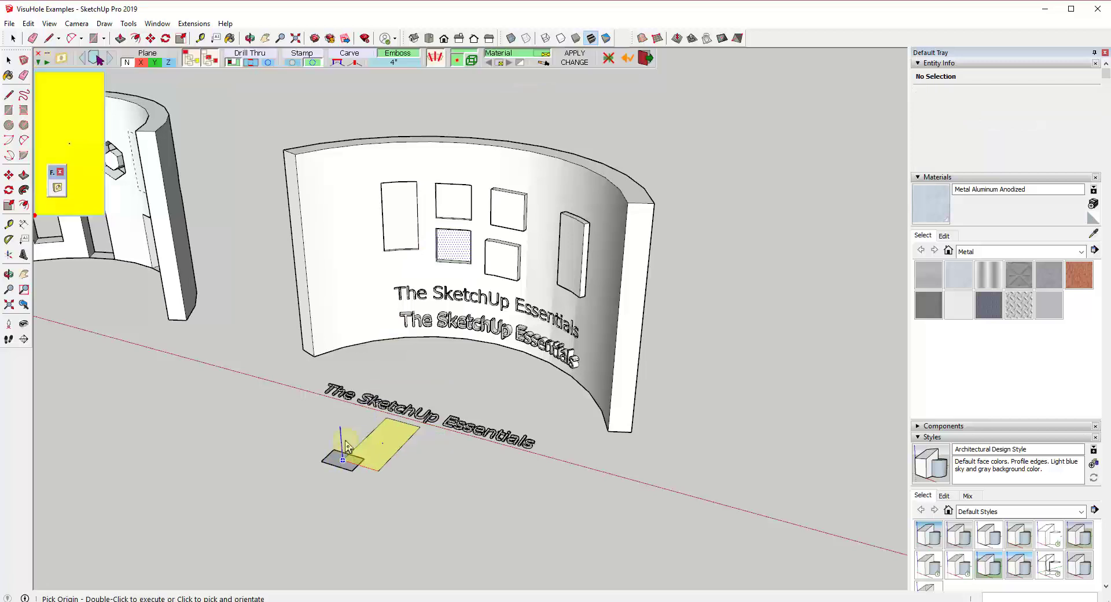
Try to emboss the painted rectangle near the curved wall's free end, and clear the selection of the lower square recess's face
{"action": "scroll", "coordinate": [322, 255], "scroll_direction": "up", "scroll_amount": 3}
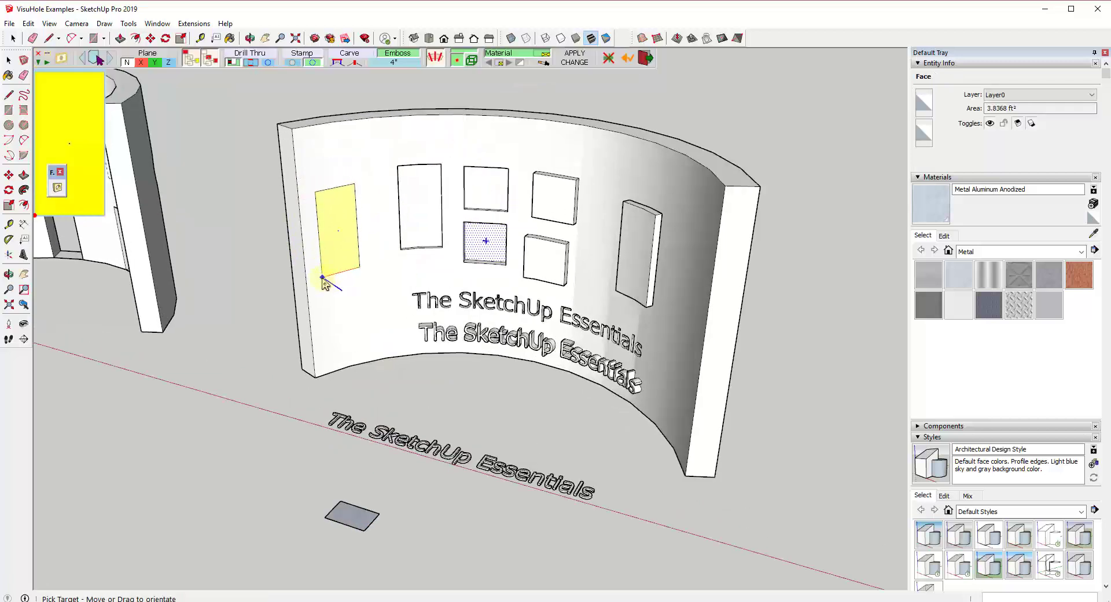
{"action": "left_click", "coordinate": [324, 282]}
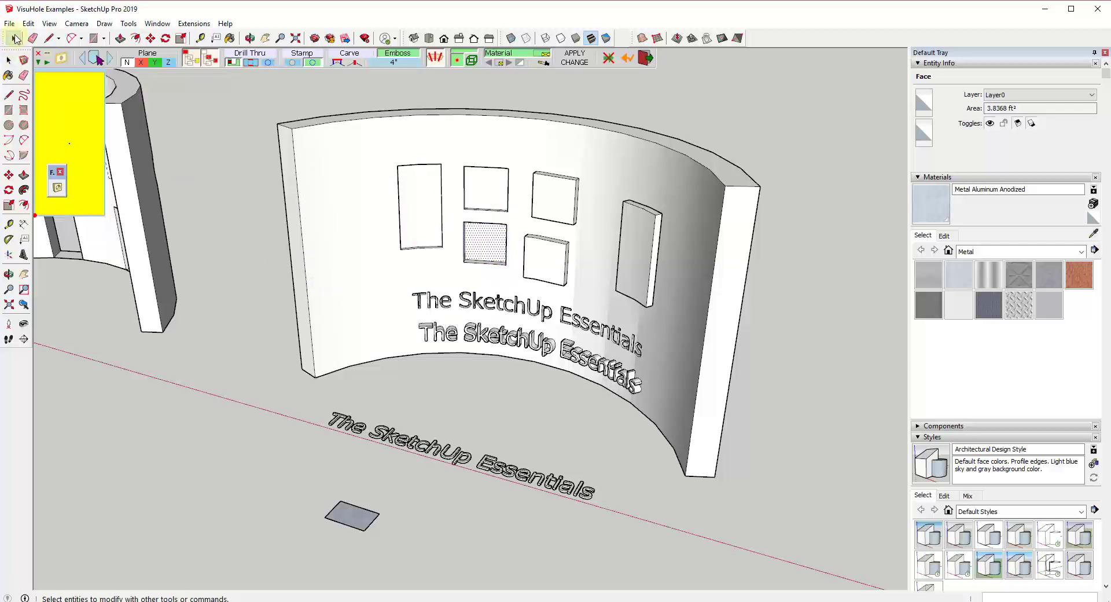
{"action": "left_click", "coordinate": [16, 39]}
{"action": "left_click", "coordinate": [246, 297]}
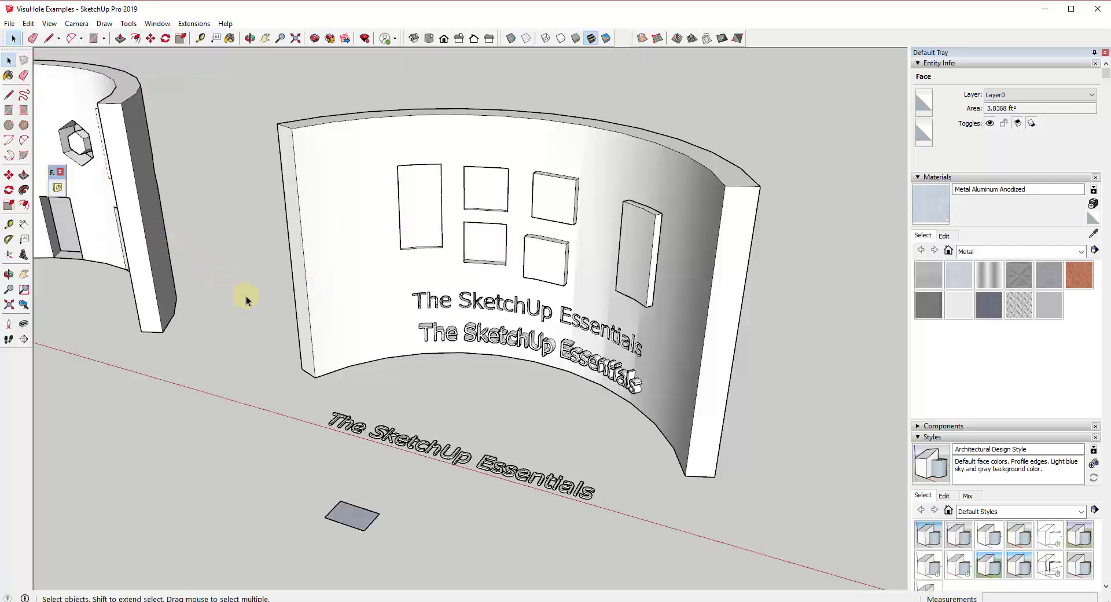
Restart VisuHole and emboss two rectangles by 4" in Metal Aluminum Anodized, one above the other, near the end of the curved wall beside the tall rectangle
{"action": "left_click", "coordinate": [57, 187]}
{"action": "left_click", "coordinate": [544, 65]}
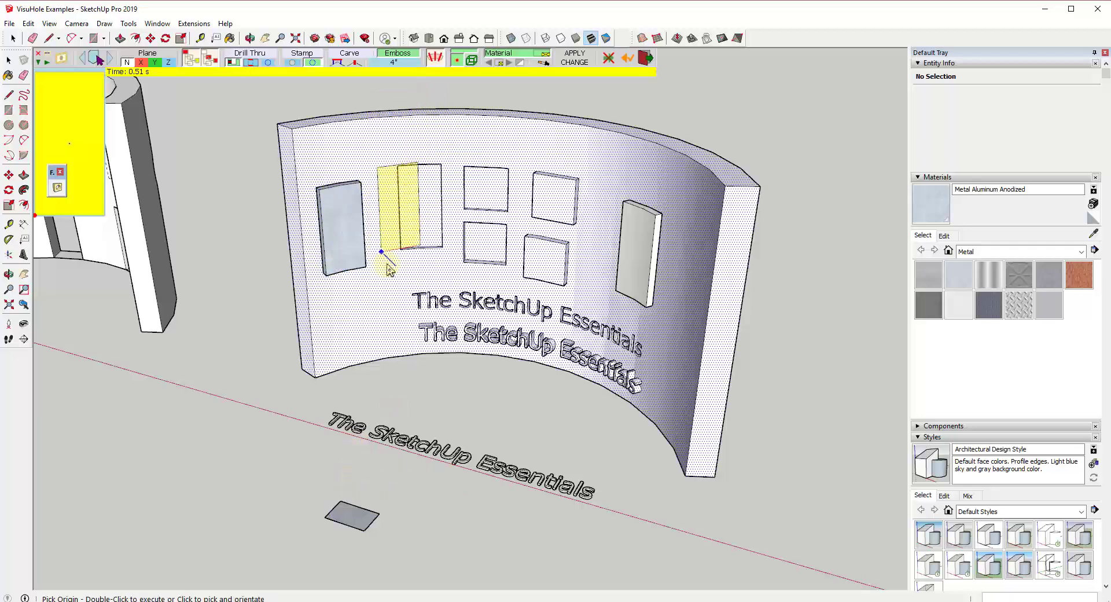
{"action": "scroll", "coordinate": [388, 270], "scroll_direction": "up", "scroll_amount": 2}
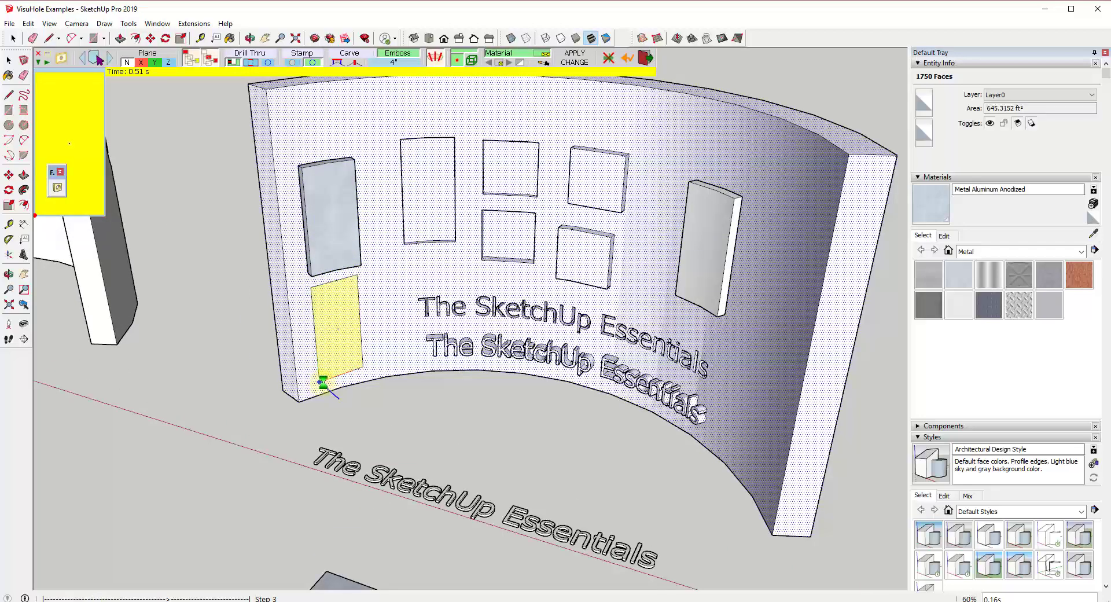
{"action": "scroll", "coordinate": [347, 324], "scroll_direction": "up", "scroll_amount": 3}
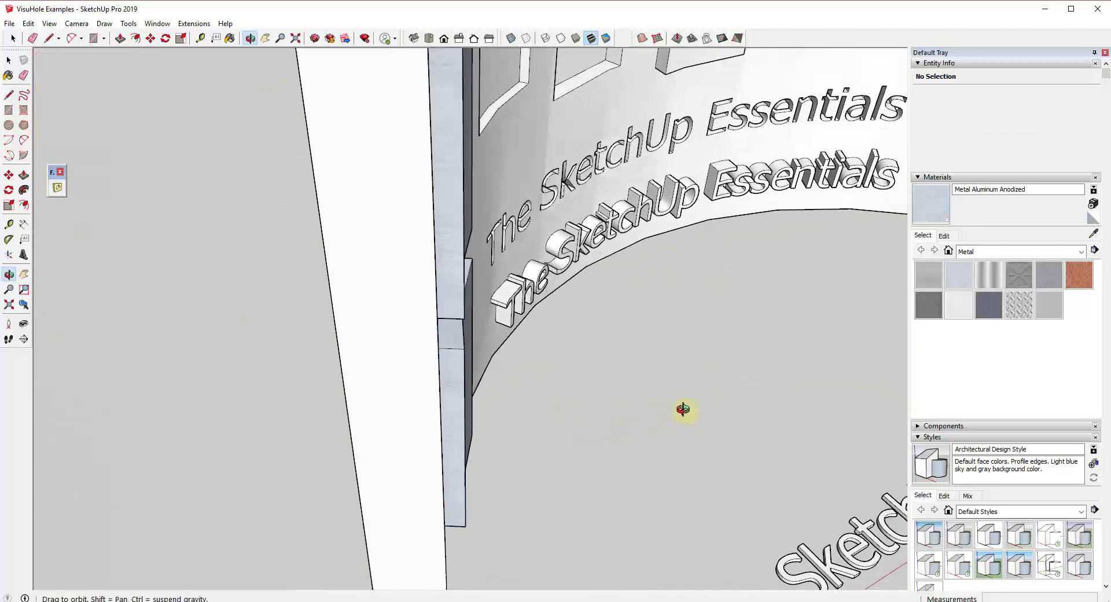
{"action": "scroll", "coordinate": [489, 314], "scroll_direction": "down", "scroll_amount": 10}
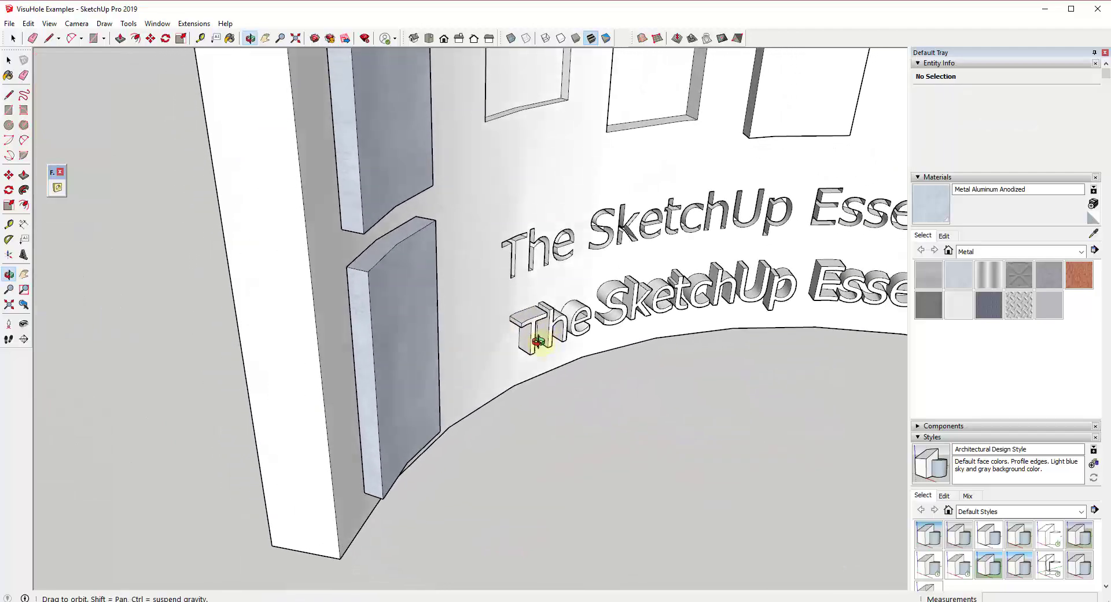